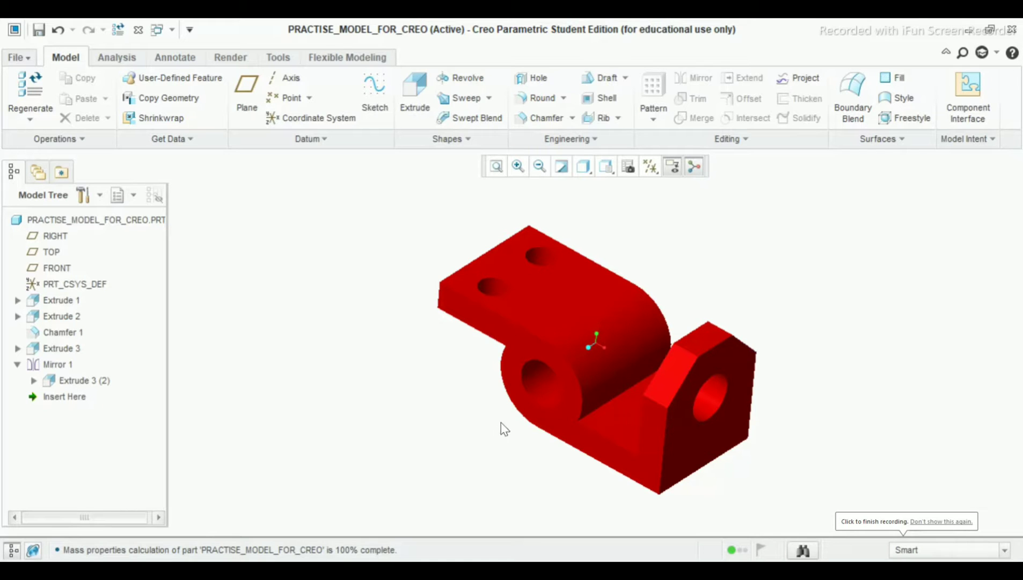
Orbit the finished bracket, then review the dimensioned views in the Part Problem 06 PDF.
mouse_move(505, 429)
middle_mouse_down()
mouse_move(525, 377)
mouse_move(484, 397)
mouse_move(484, 429)
mouse_move(573, 401)
middle_mouse_up()
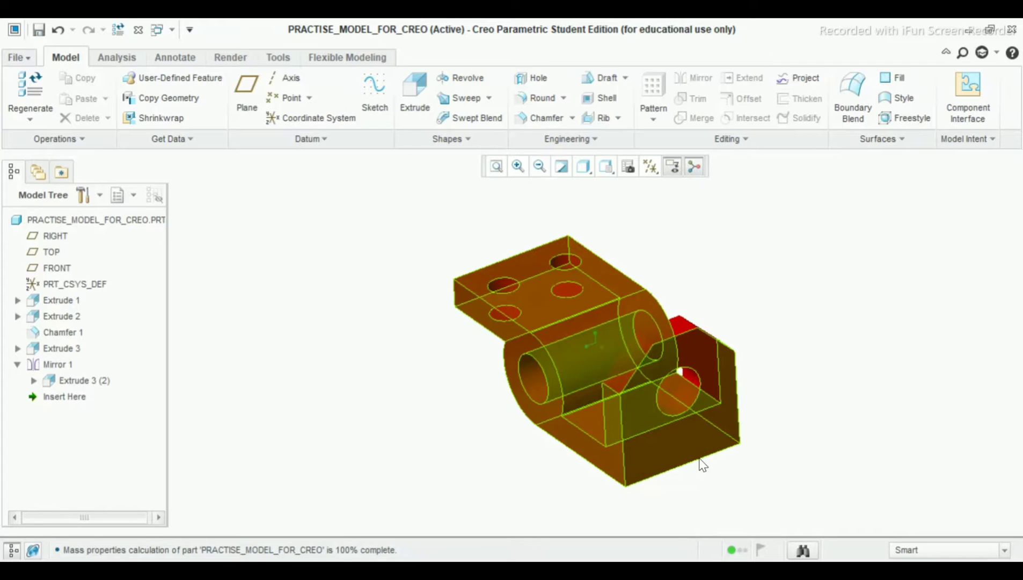
mouse_move(701, 465)
middle_mouse_down()
mouse_move(799, 434)
mouse_move(800, 412)
mouse_move(785, 423)
mouse_move(789, 414)
middle_mouse_up()
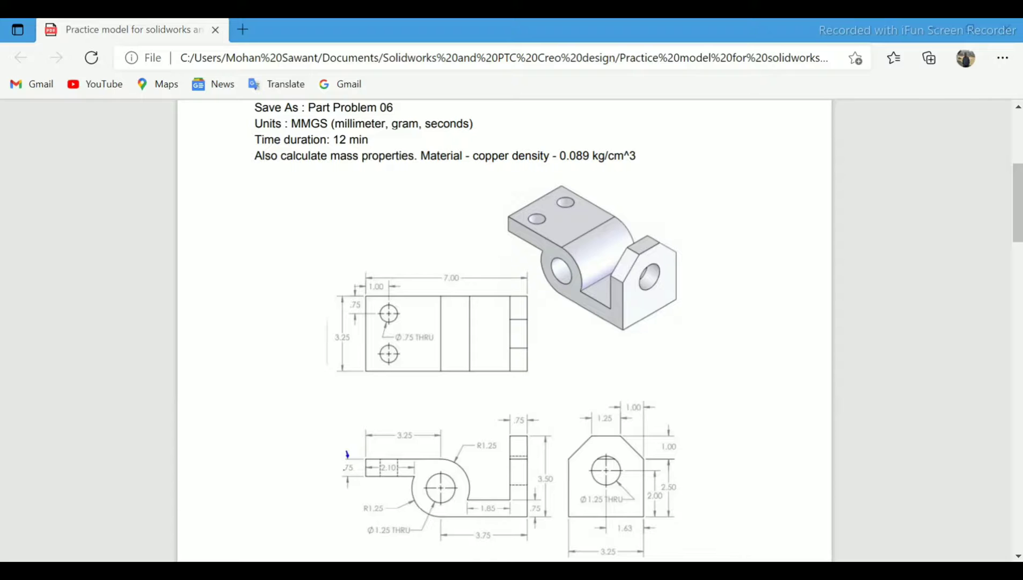
key("alt+Tab")
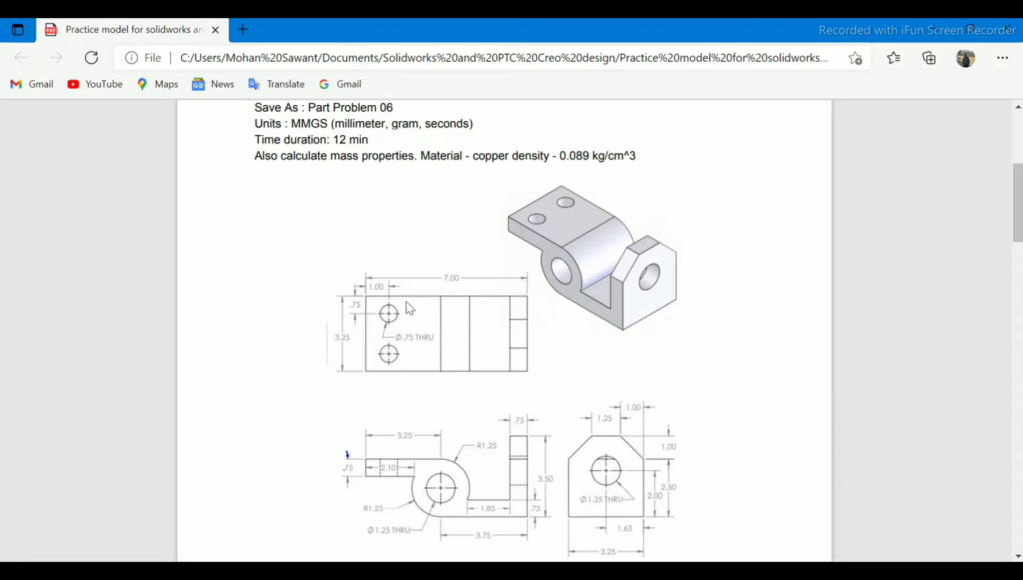
scroll(575, 497, "down", 2)
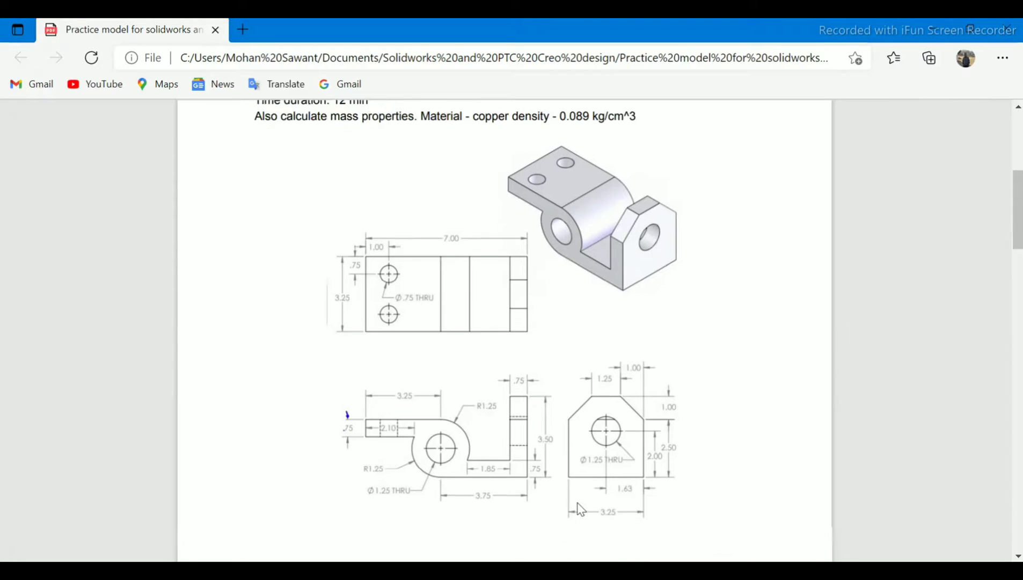
scroll(578, 507, "up", 2)
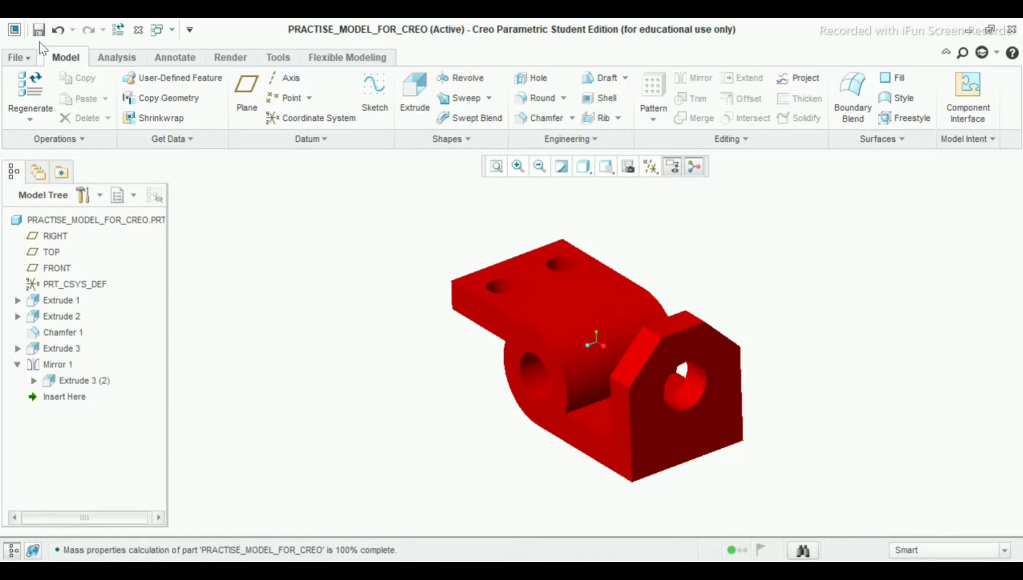
Create part PRT0001 from the mmns_part_solid template and maximize its window.
left_click(17, 57)
left_click(40, 79)
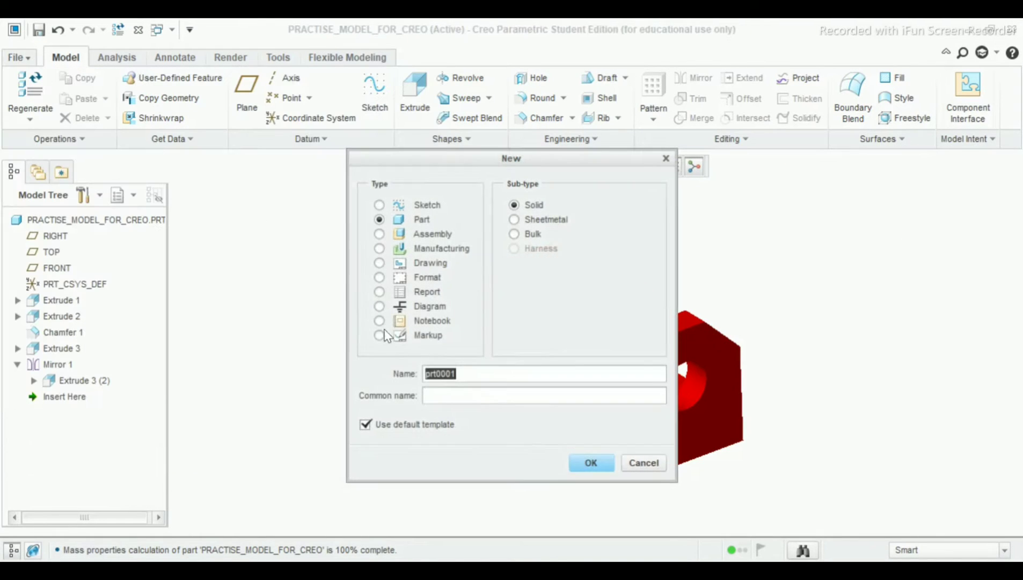
left_click(365, 424)
left_click(600, 461)
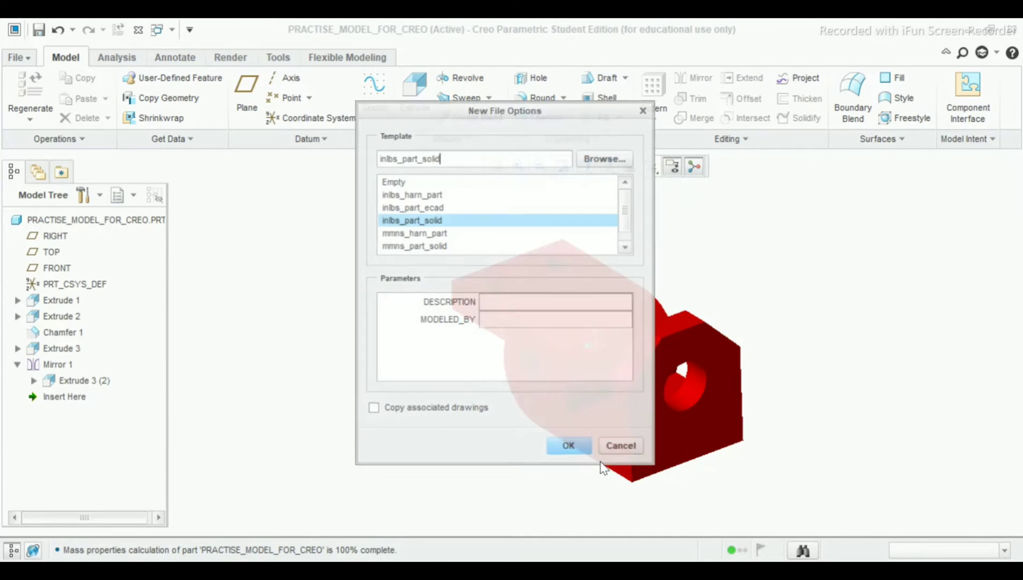
left_click(414, 247)
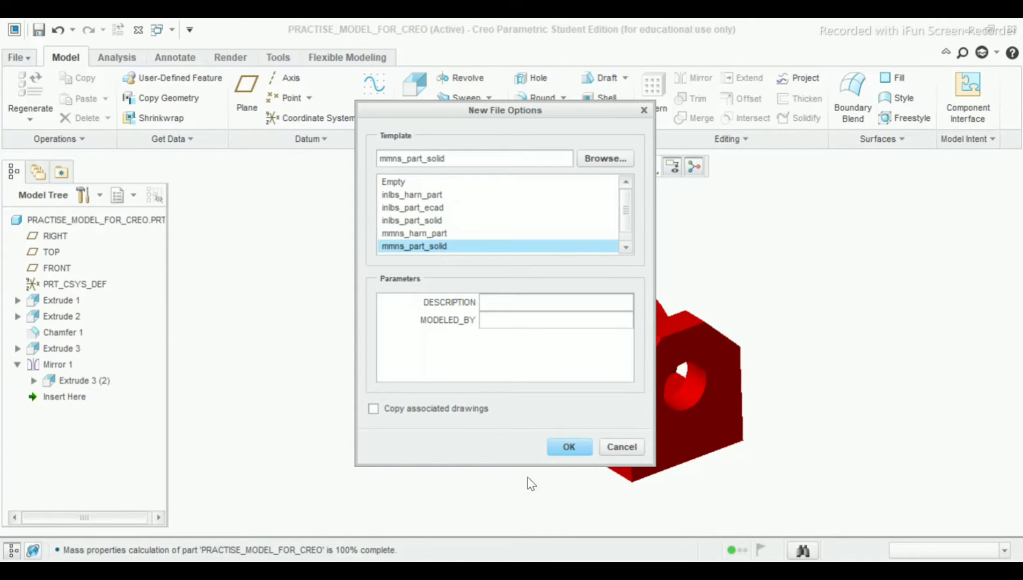
left_click(572, 443)
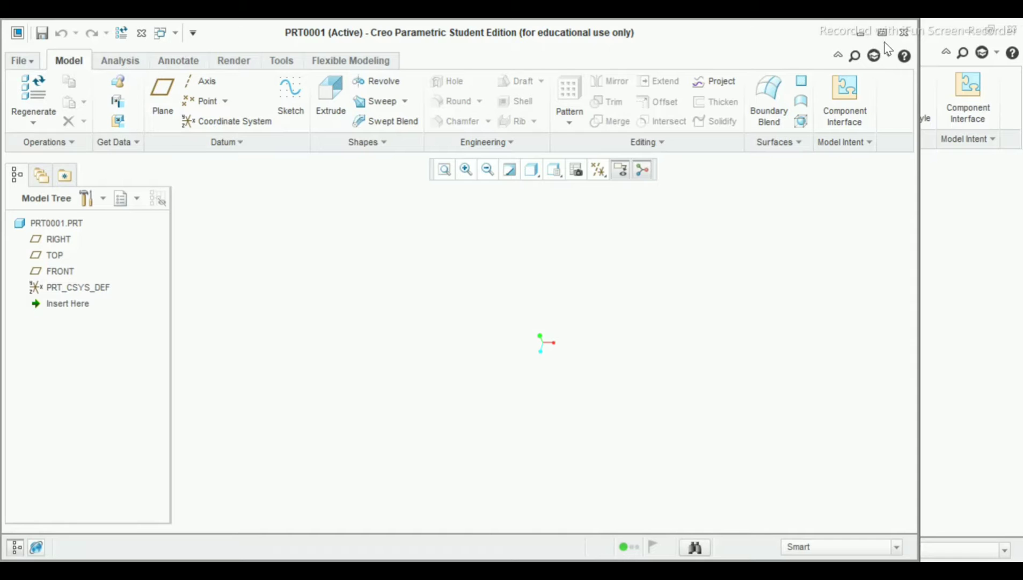
left_click(883, 34)
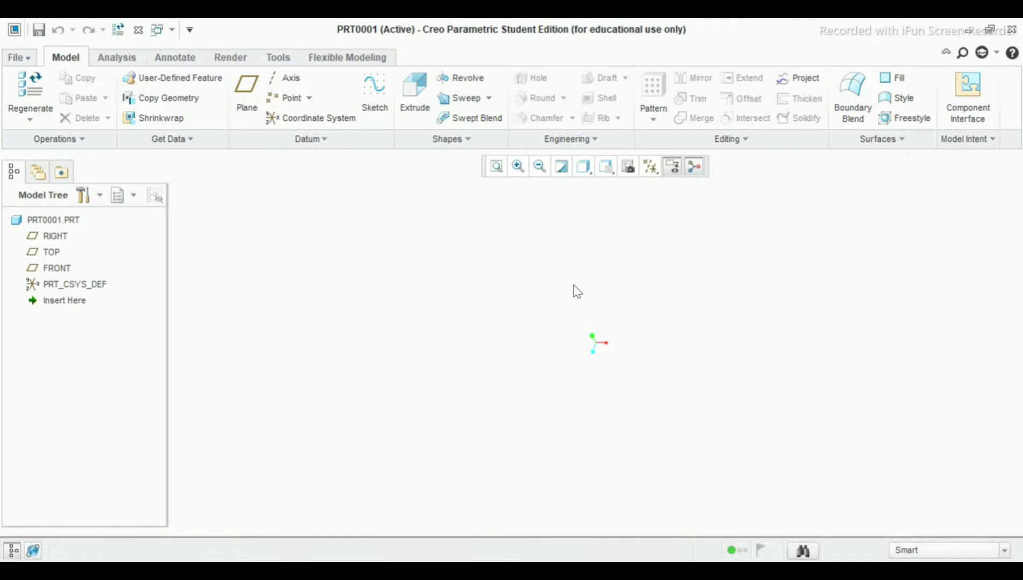
Start an extrusion sketch on the FRONT plane and draw a circle centred on the origin.
left_click(59, 268)
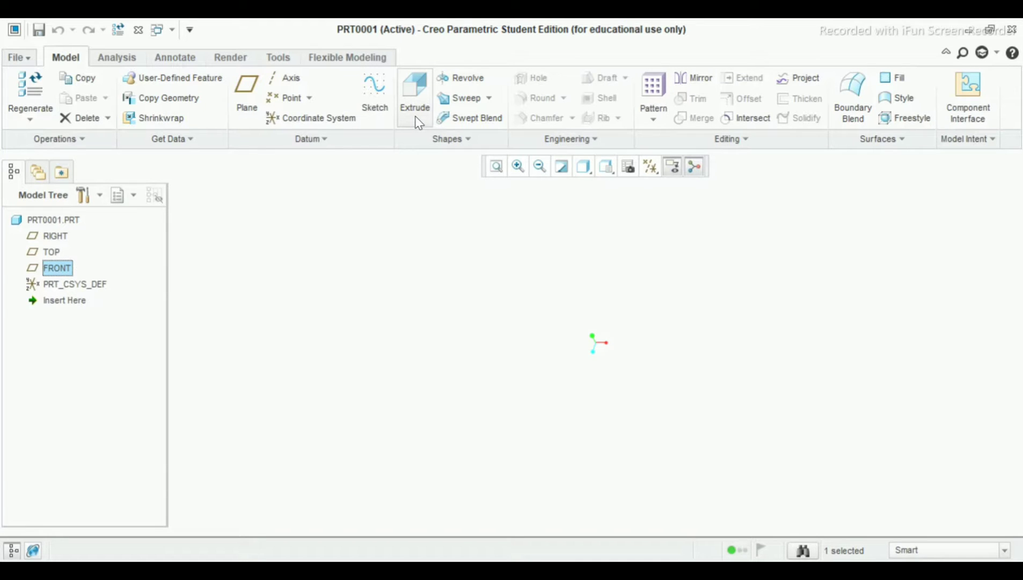
left_click(382, 107)
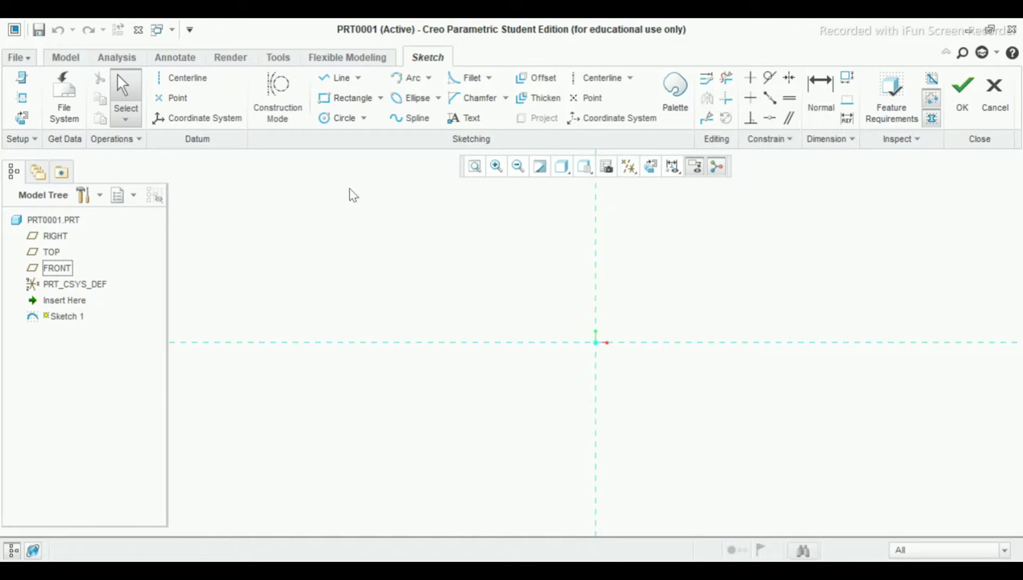
left_click(339, 118)
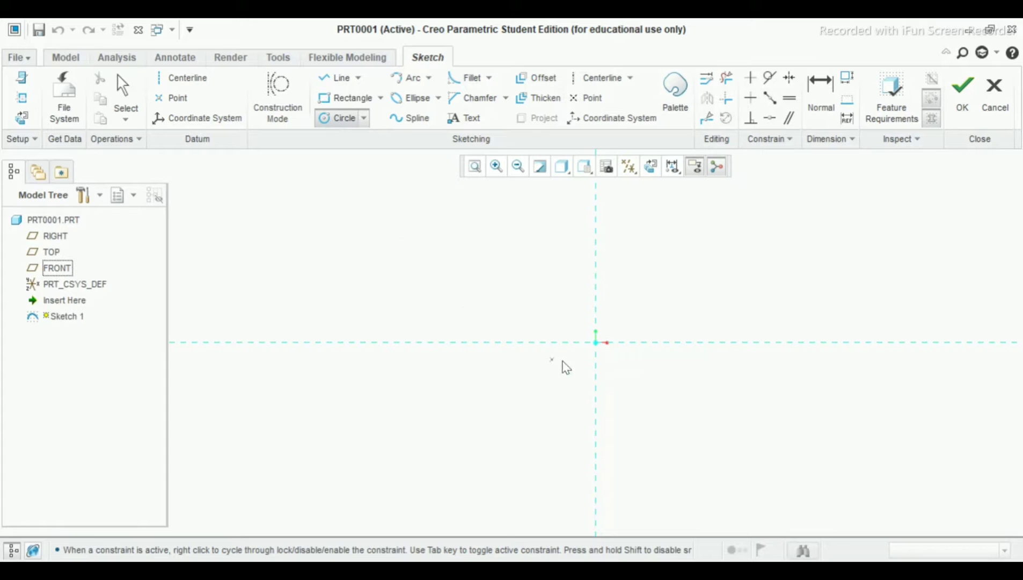
left_click(596, 342)
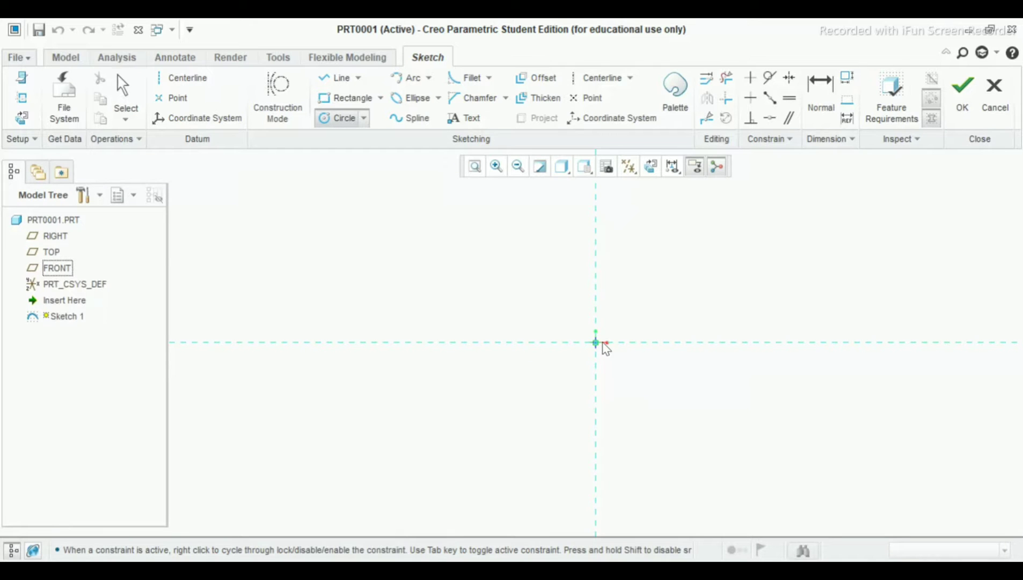
left_click(625, 421)
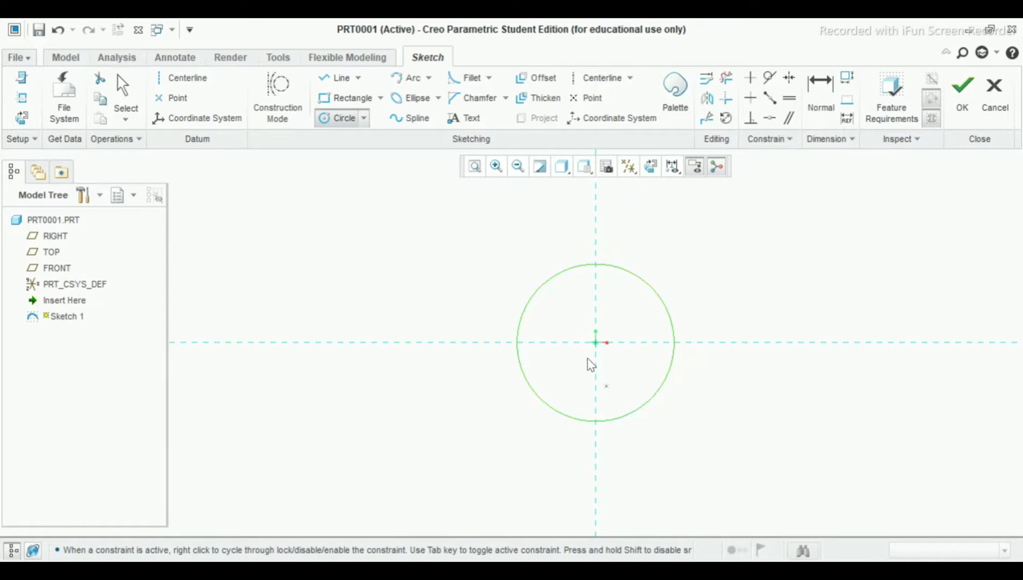
middle_click(462, 286)
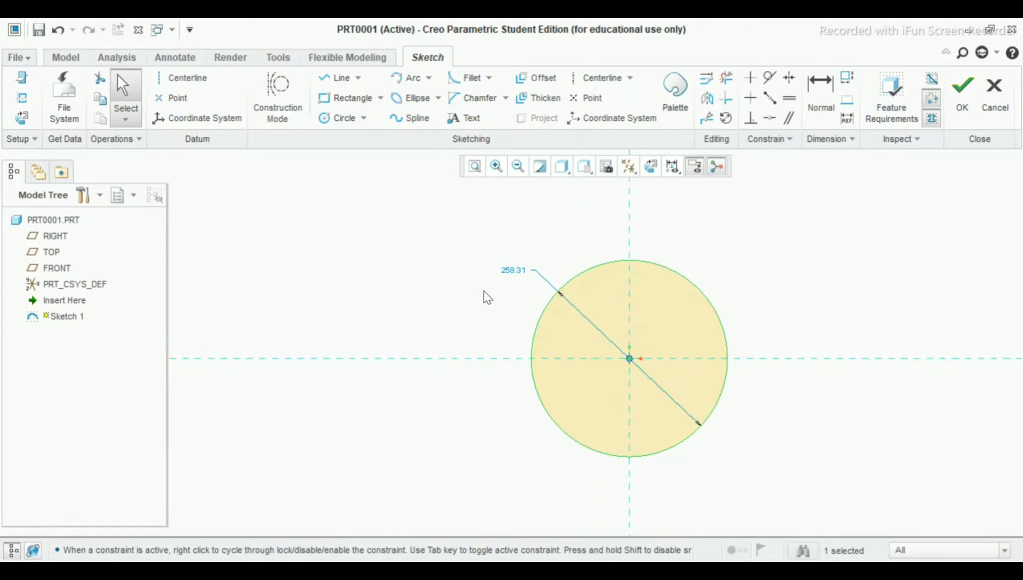
Convert the circle's 258.31 diameter dimension into a radius dimension.
left_click(512, 272)
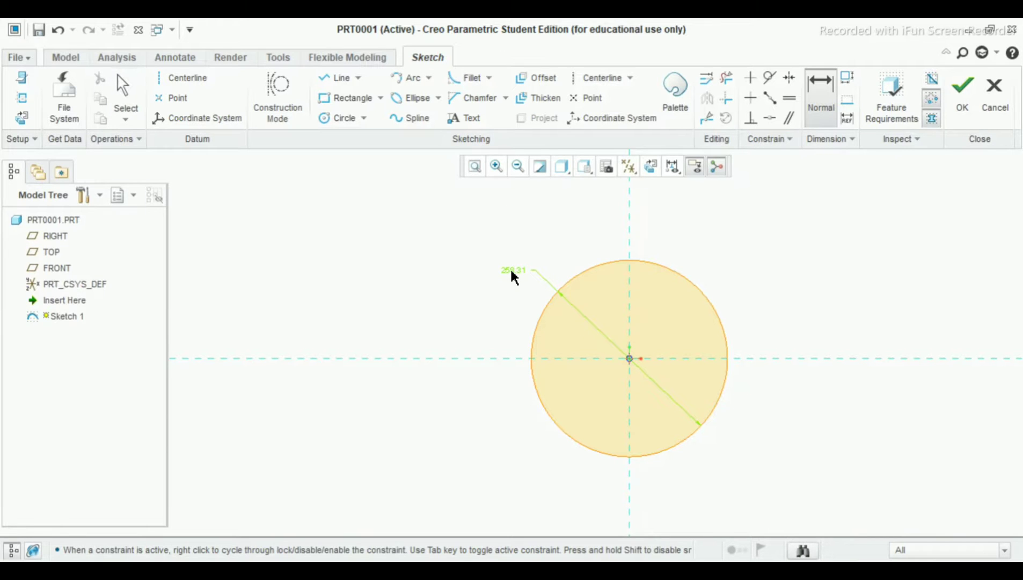
right_click(512, 273)
left_click(475, 273)
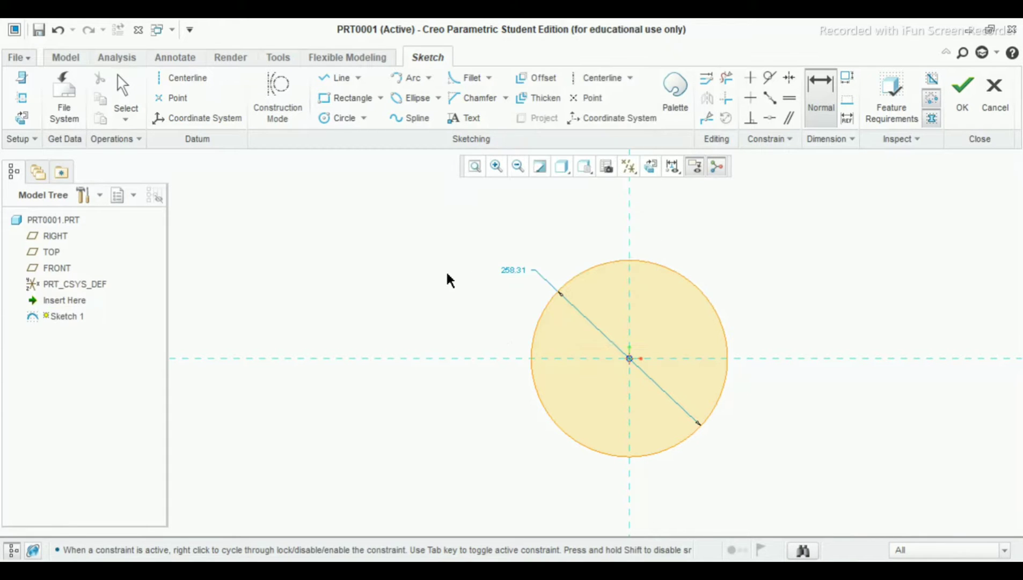
right_click(507, 273)
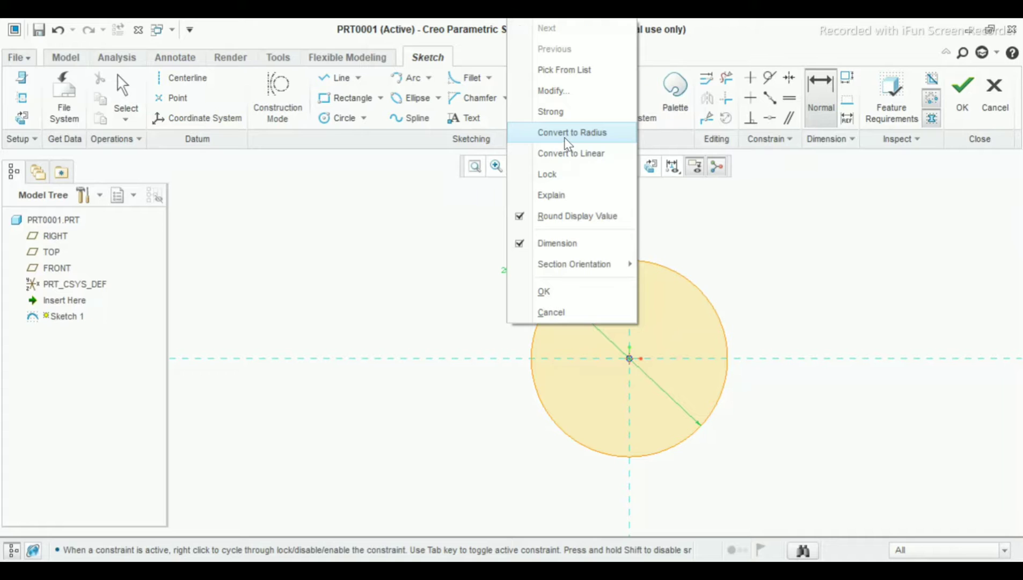
left_click(565, 133)
Check the PDF and set the circle's radius to 1.25.
key("alt+Tab")
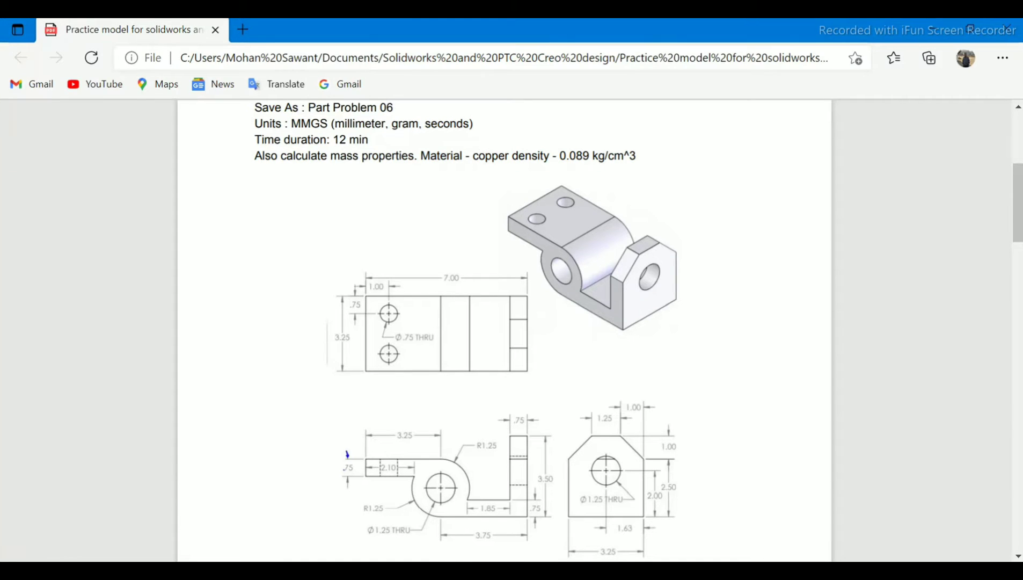
left_click(710, 537)
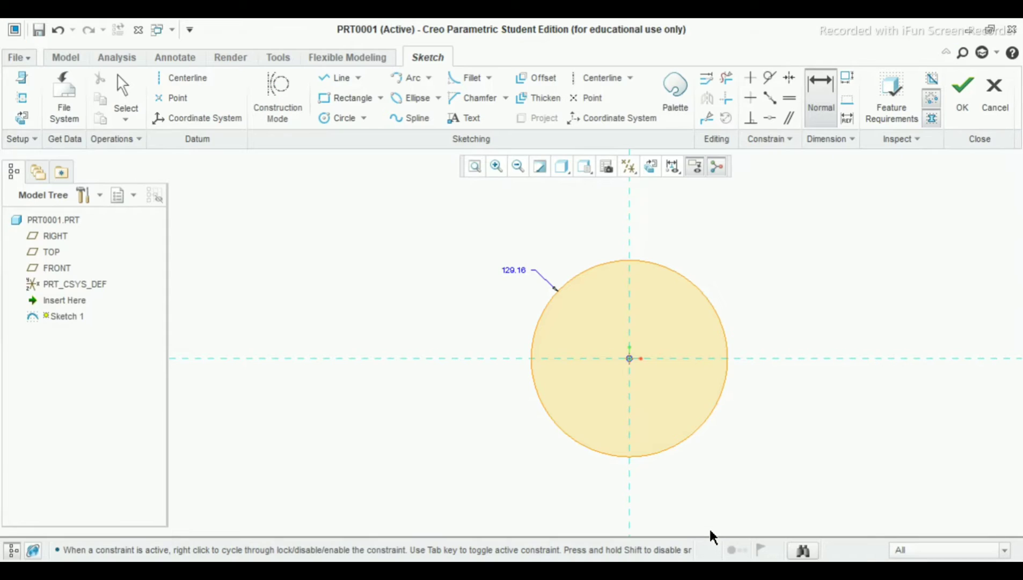
double_click(516, 270)
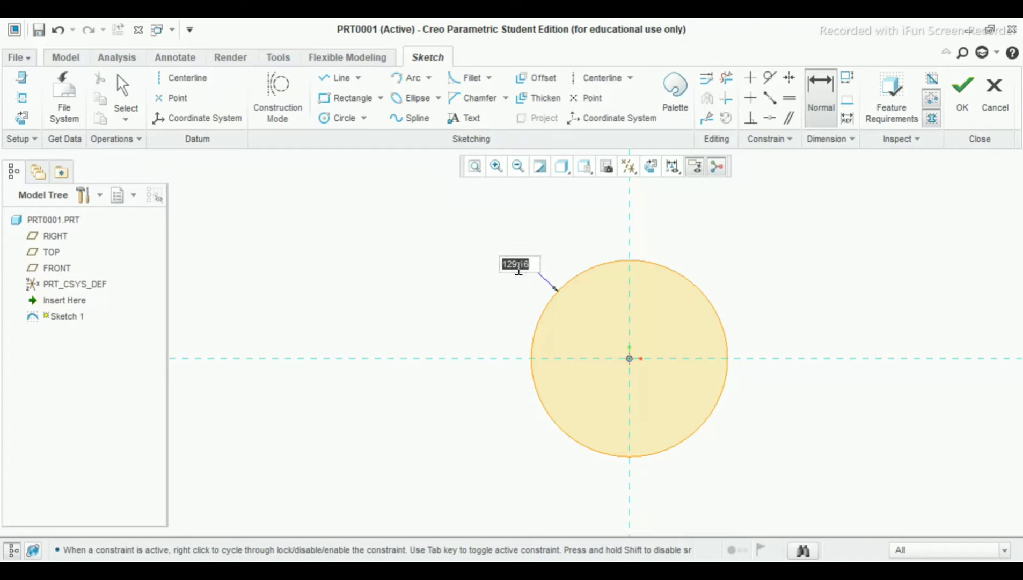
type("1.25")
key("Return")
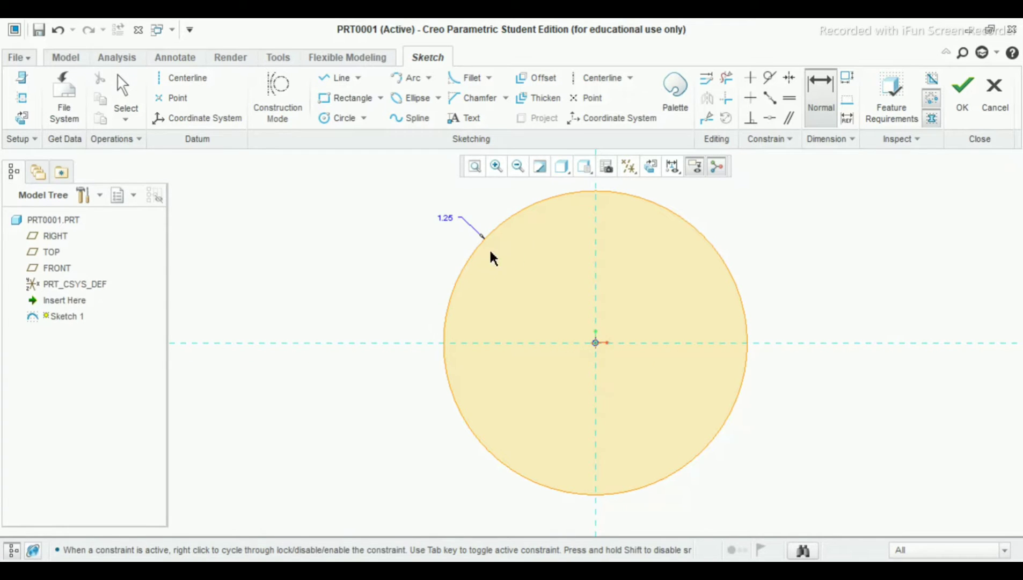
Zoom and tilt the view, then return the sketch to face-on orientation.
middle_click(776, 250)
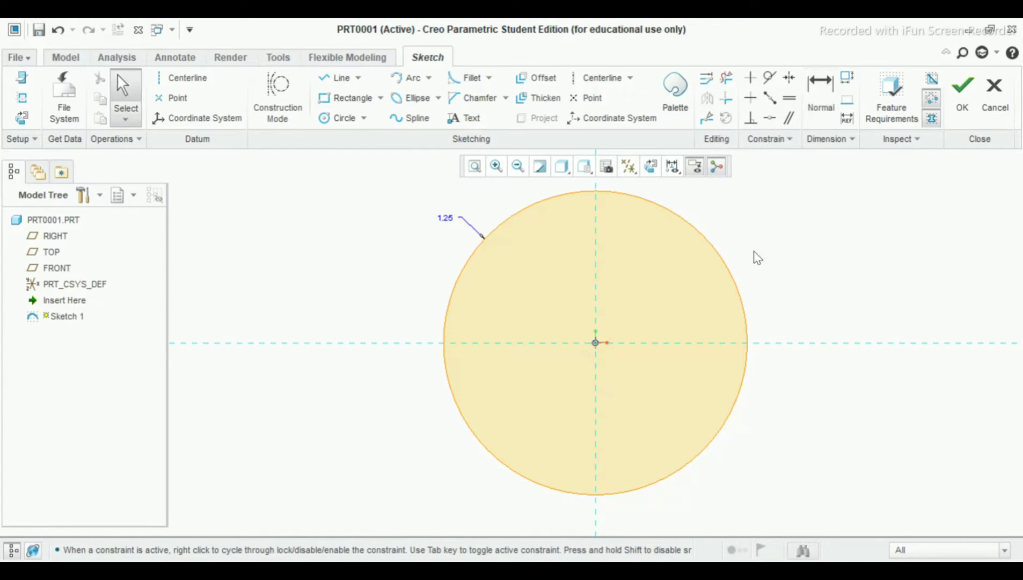
scroll(744, 266, "up", 2)
scroll(740, 273, "up", 3)
scroll(740, 272, "up", 3)
scroll(740, 272, "down", 5)
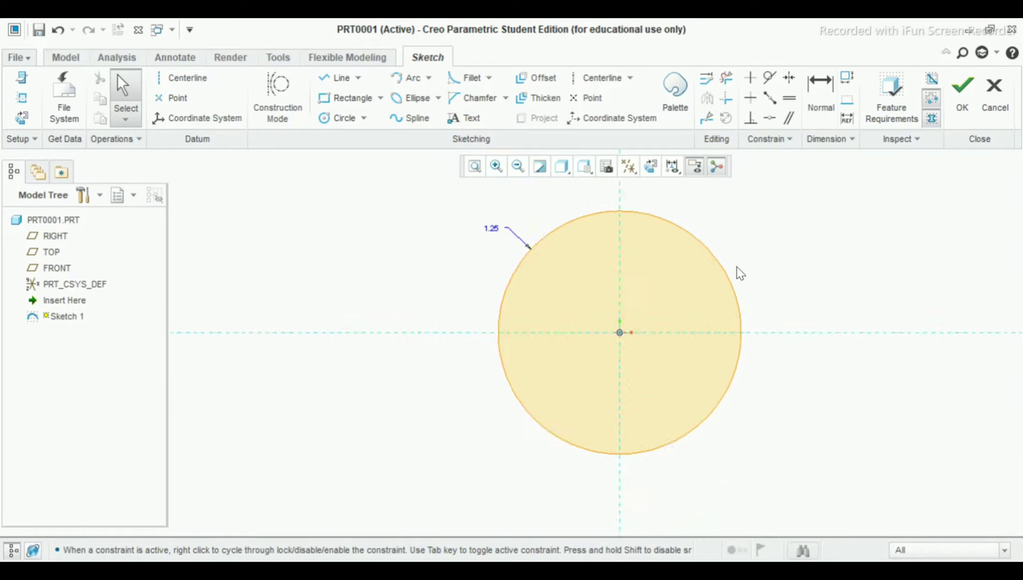
scroll(737, 252, "down", 1)
mouse_move(736, 235)
middle_mouse_down()
mouse_move(719, 252)
mouse_move(605, 200)
middle_mouse_up()
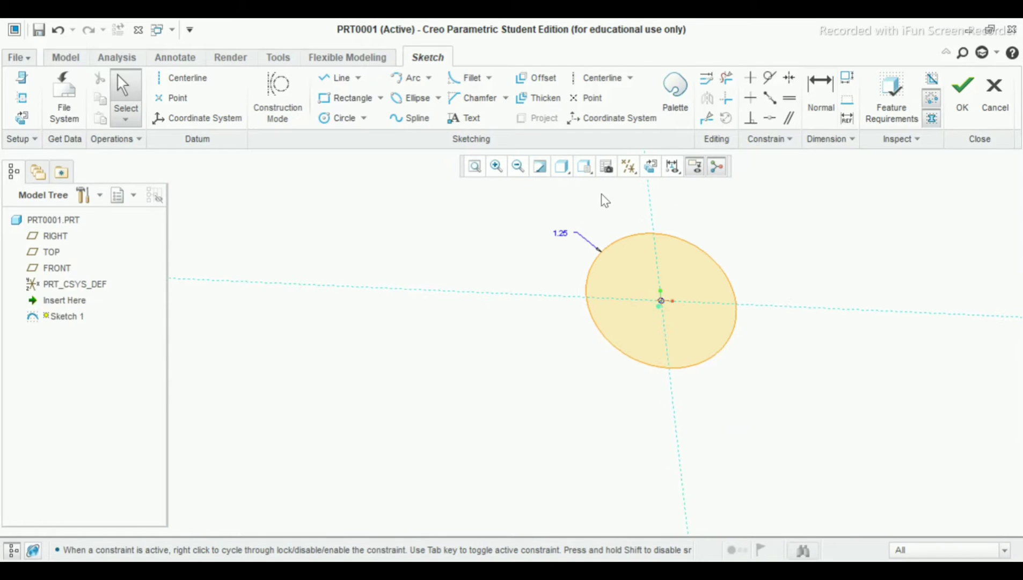
left_click(651, 166)
scroll(731, 245, "down", 2)
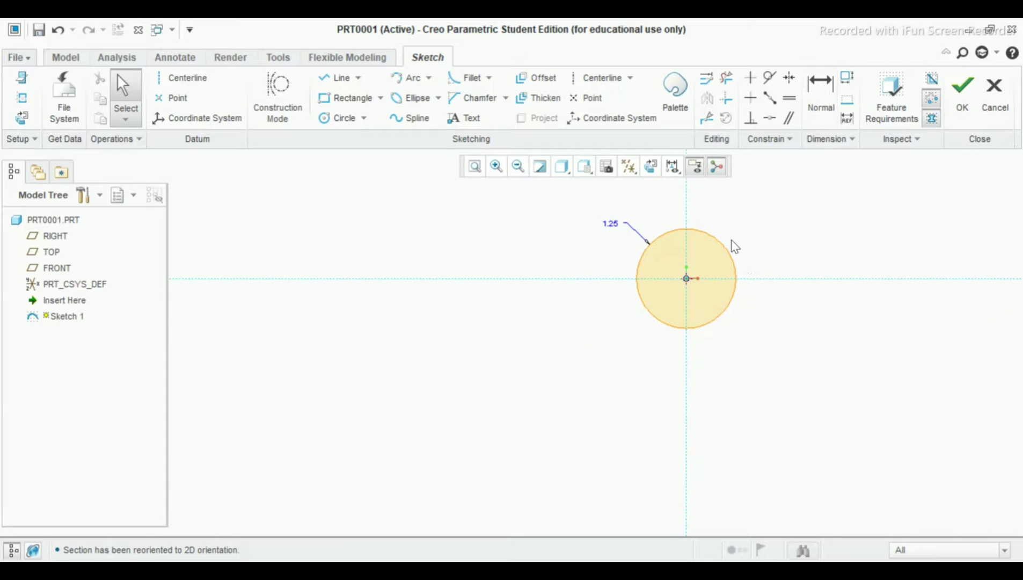
scroll(755, 241, "up", 2)
scroll(756, 242, "up", 2)
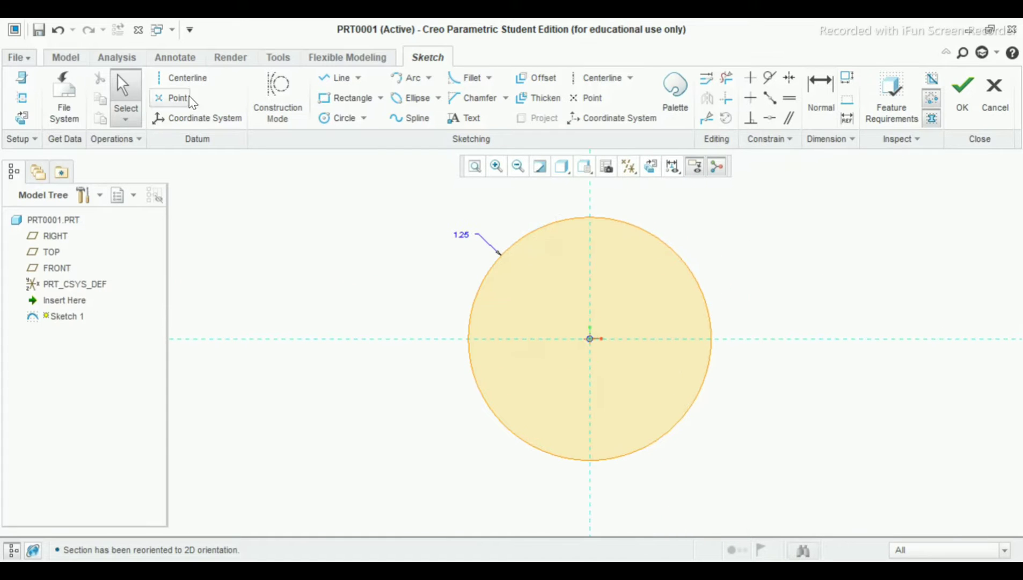
Draw the upper arm's lines leftward from the circle's top and back onto the circle.
left_click(342, 81)
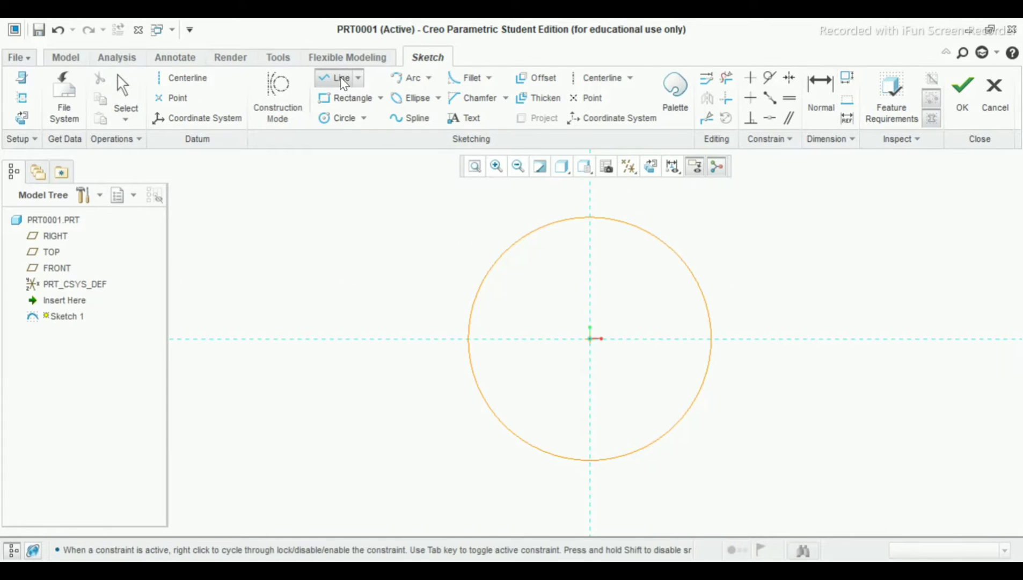
left_click(591, 217)
left_click(304, 217)
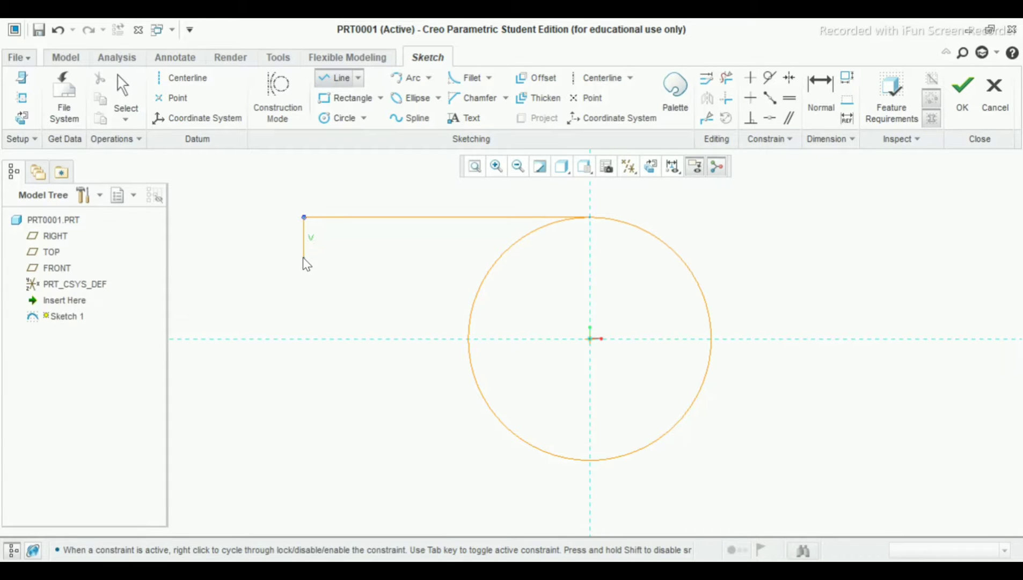
left_click(304, 258)
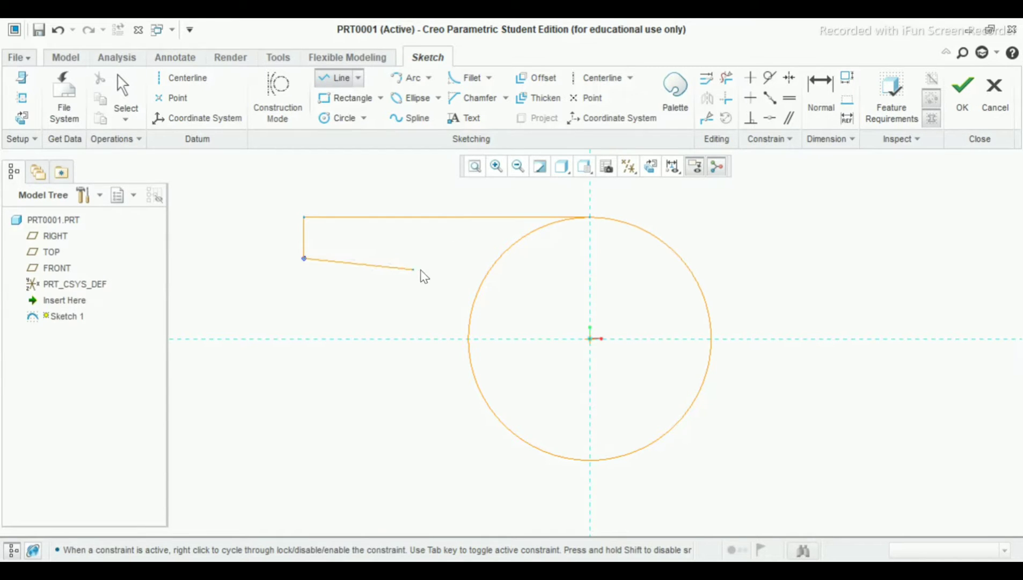
left_click(499, 259)
middle_click(511, 264)
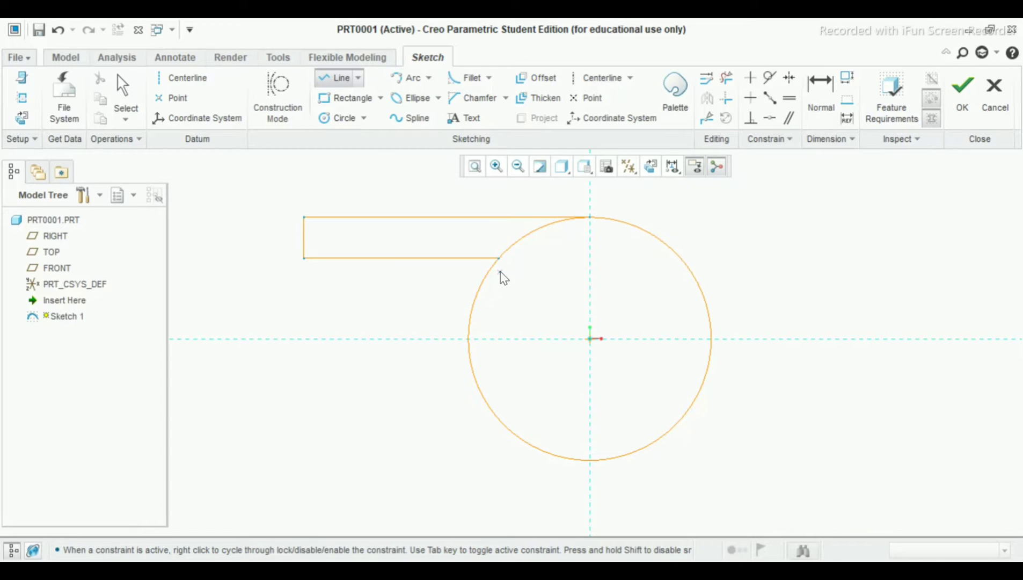
middle_click(410, 194)
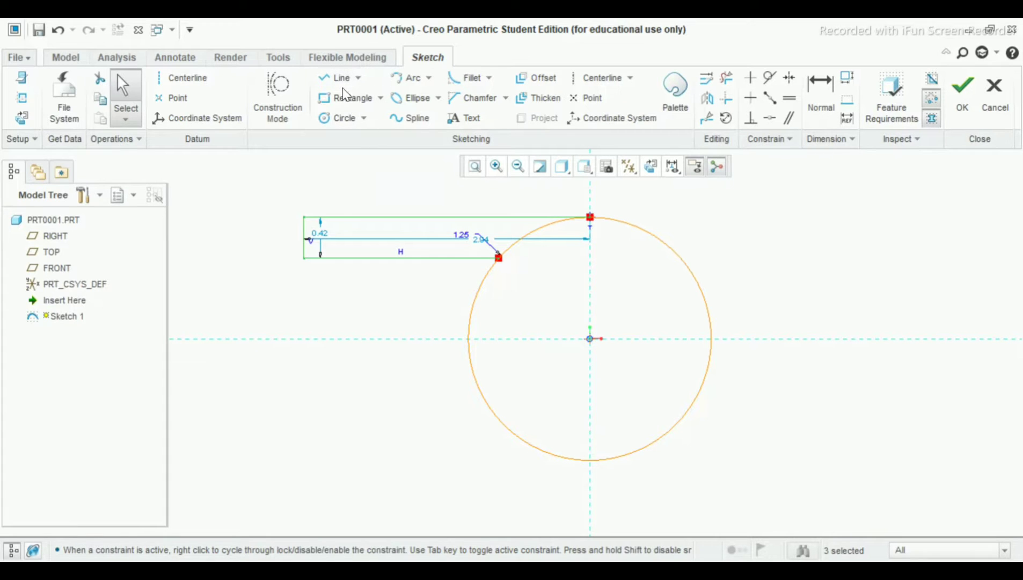
left_click_drag(480, 240, 425, 200)
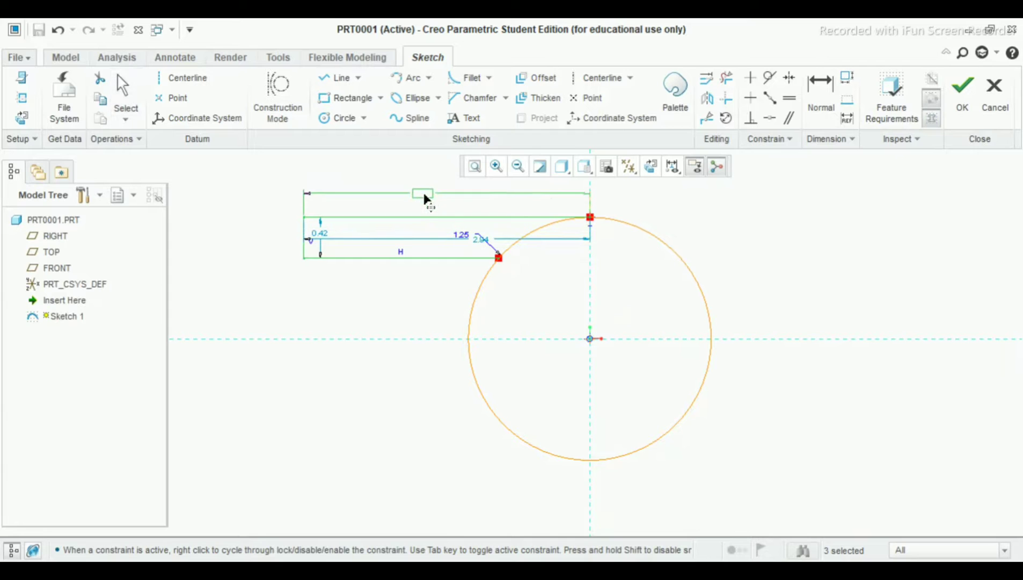
Set the upper arm's width to 3.25 and height to 0.75, checking the PDF.
double_click(422, 195)
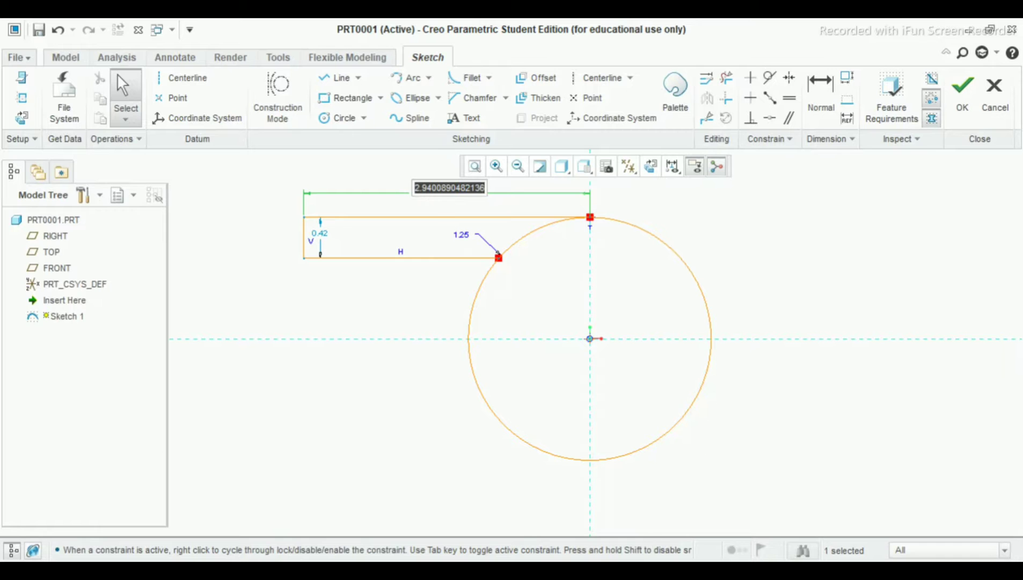
key("alt+Tab")
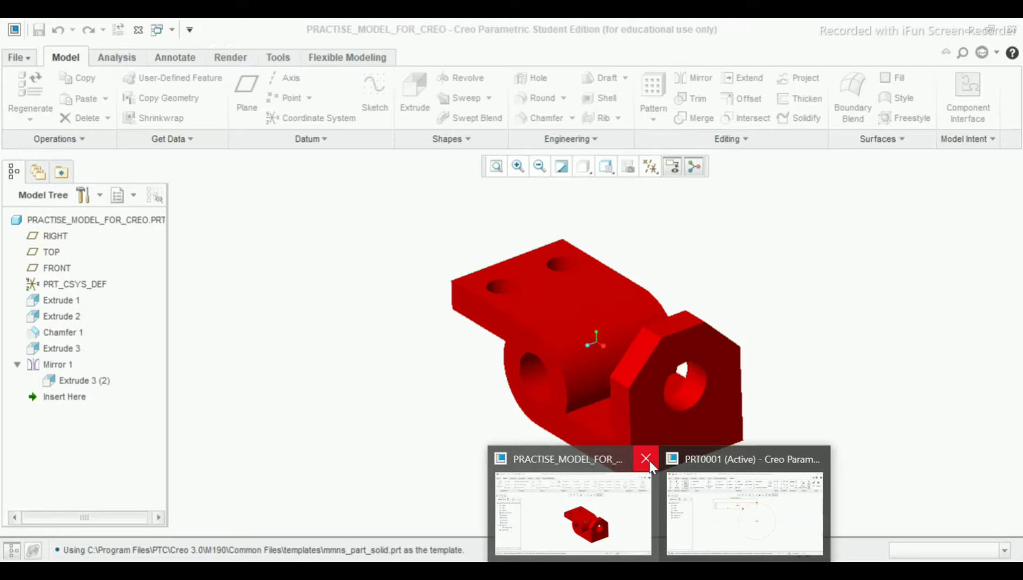
left_click(646, 458)
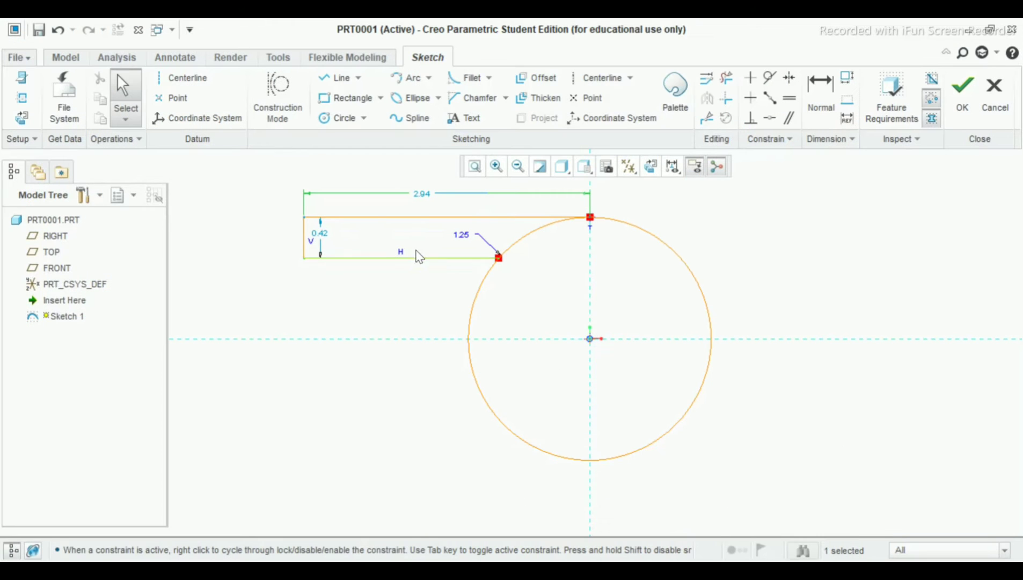
double_click(425, 196)
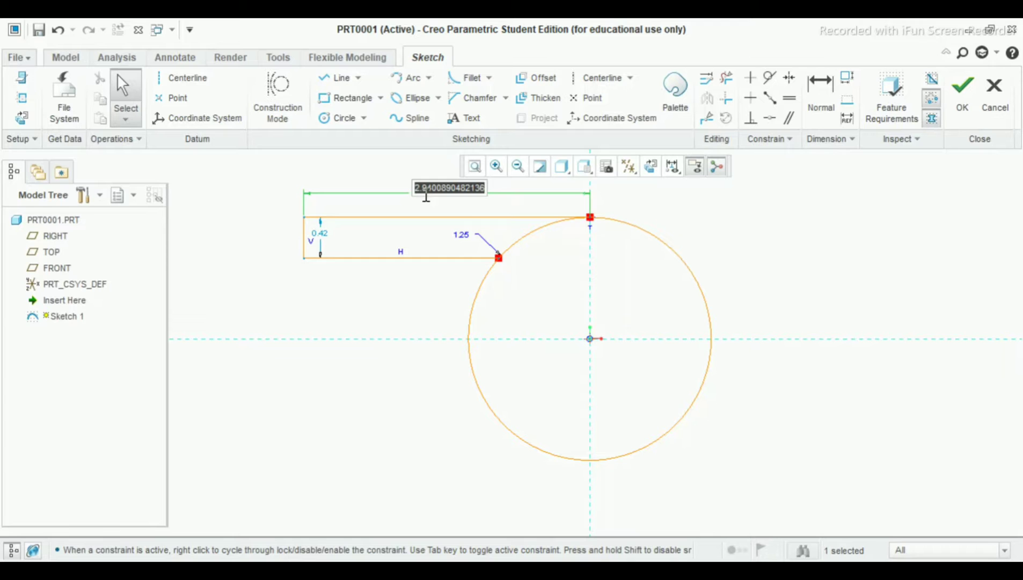
type("3.25")
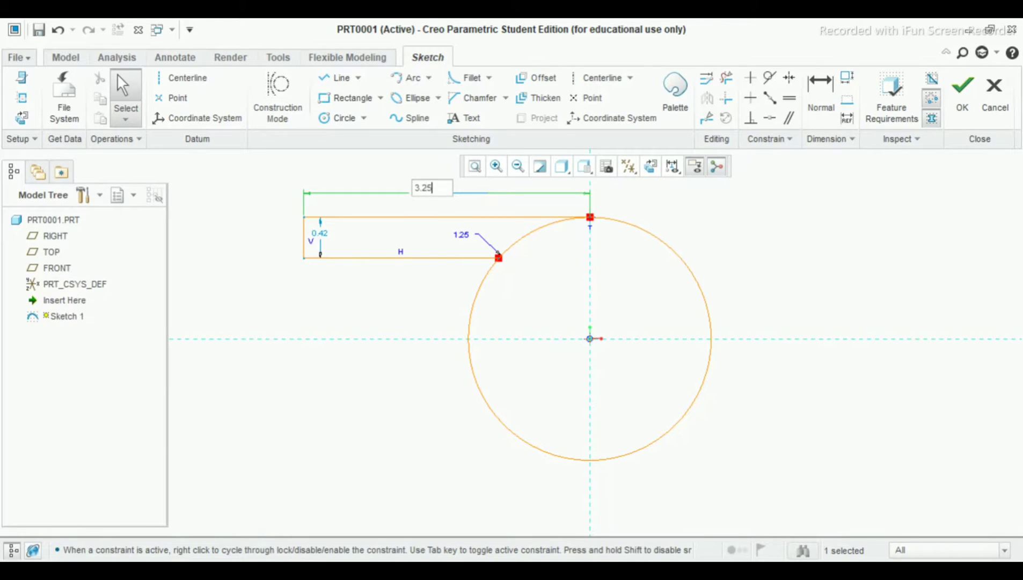
key("Return")
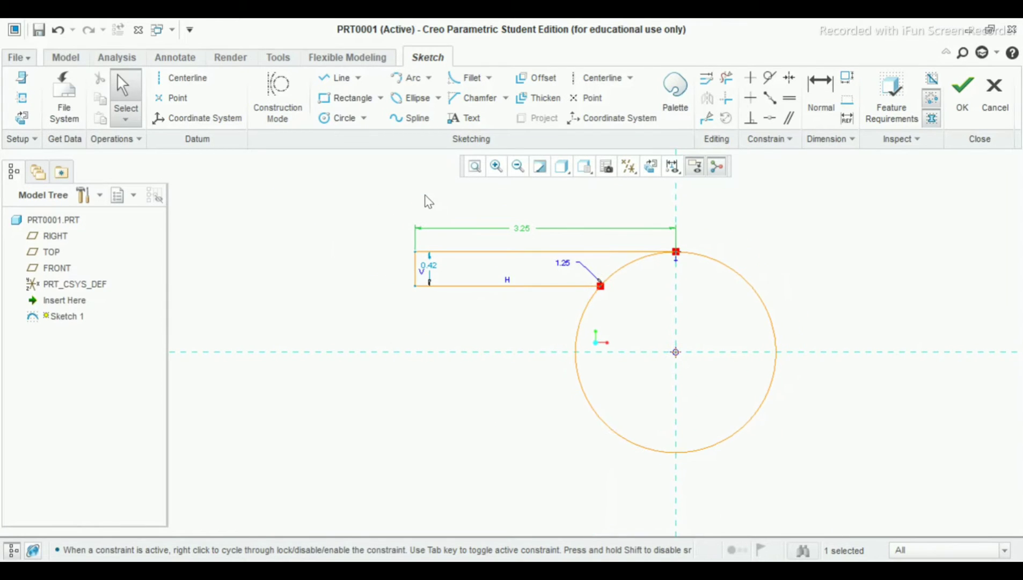
double_click(436, 265)
type("0.75")
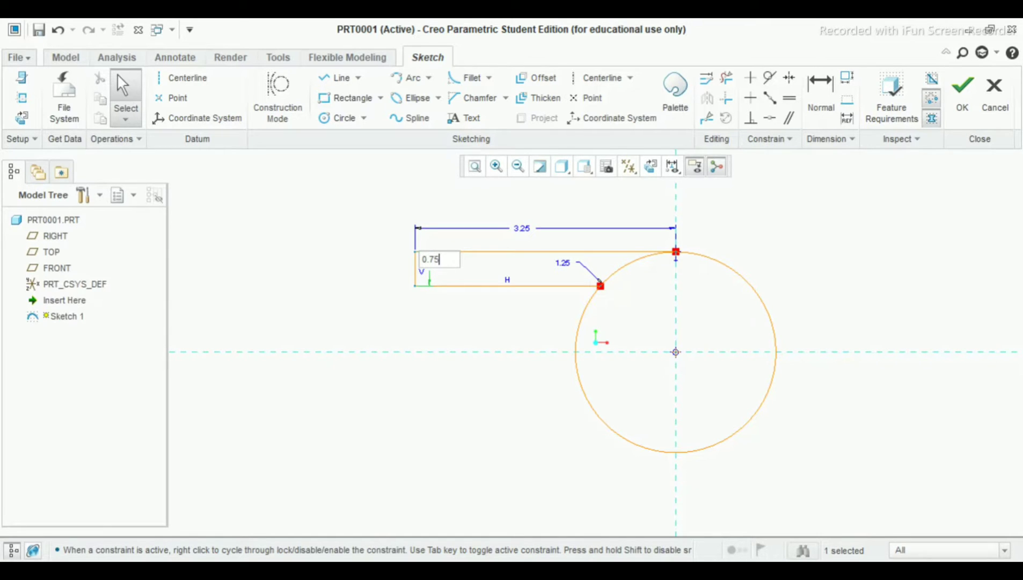
key("Return")
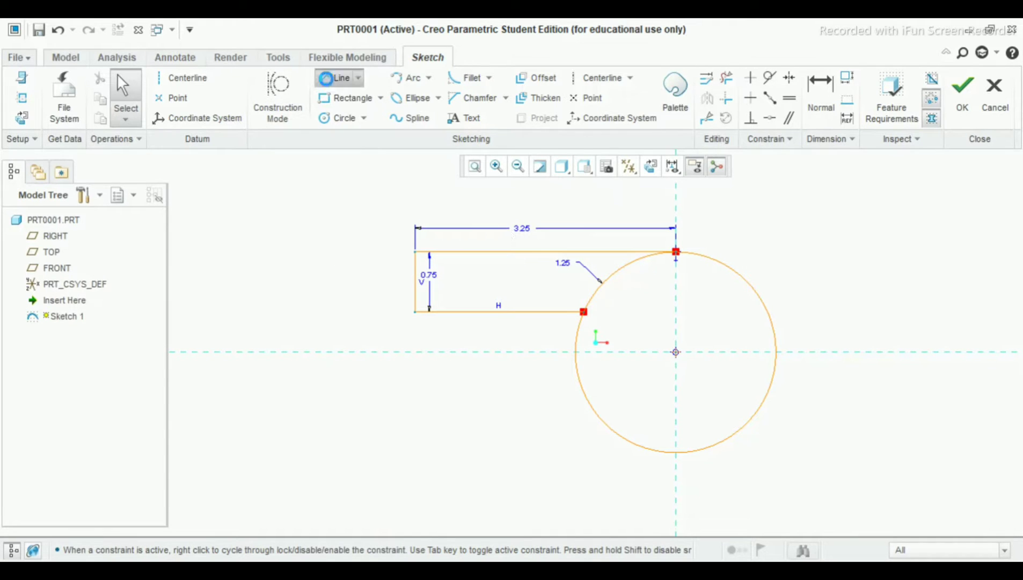
left_click(338, 78)
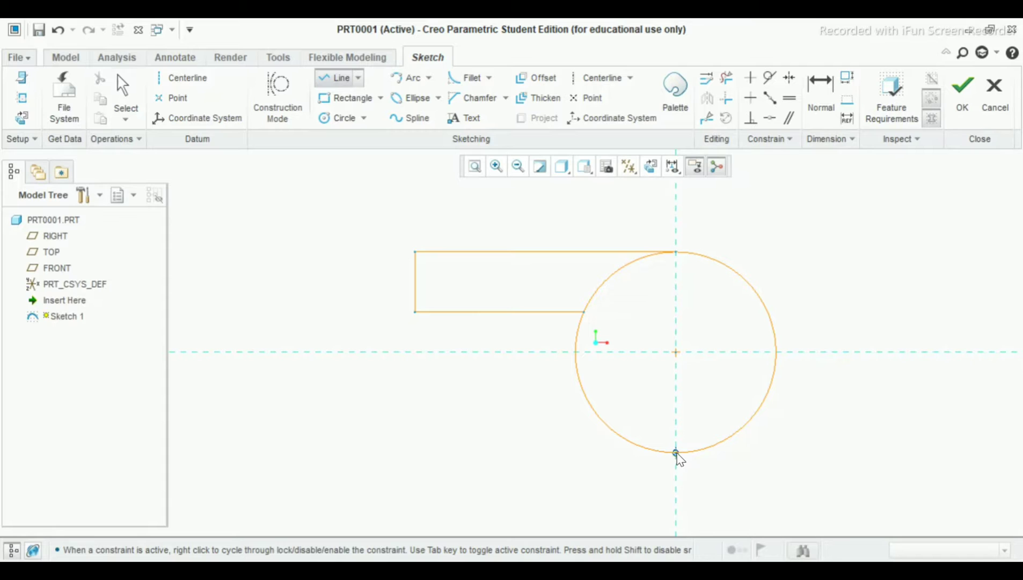
Draw a three-segment lower arm running right from the circle's bottom.
left_click(676, 453)
left_click(975, 452)
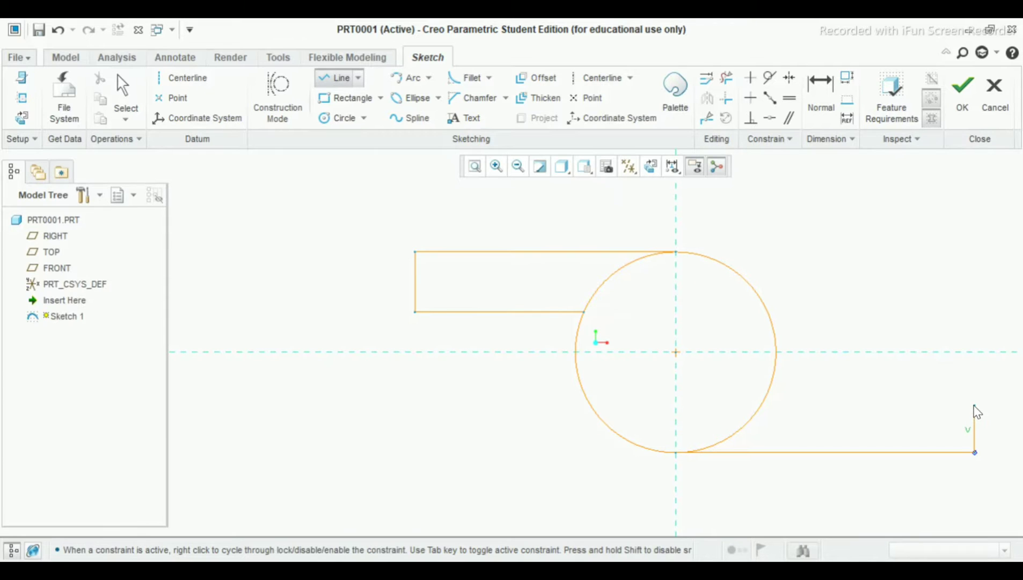
left_click(974, 406)
left_click(761, 405)
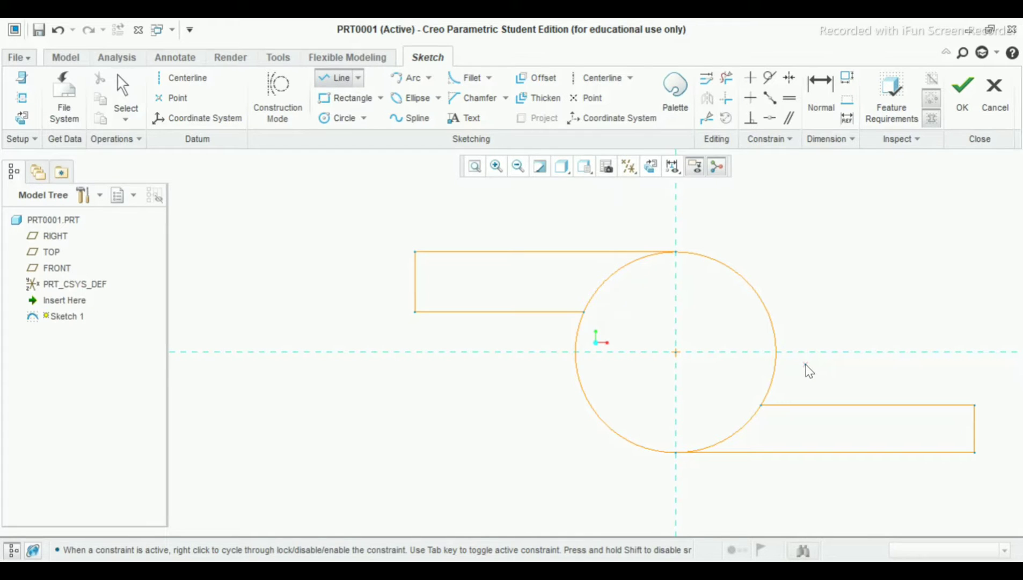
middle_click(809, 370)
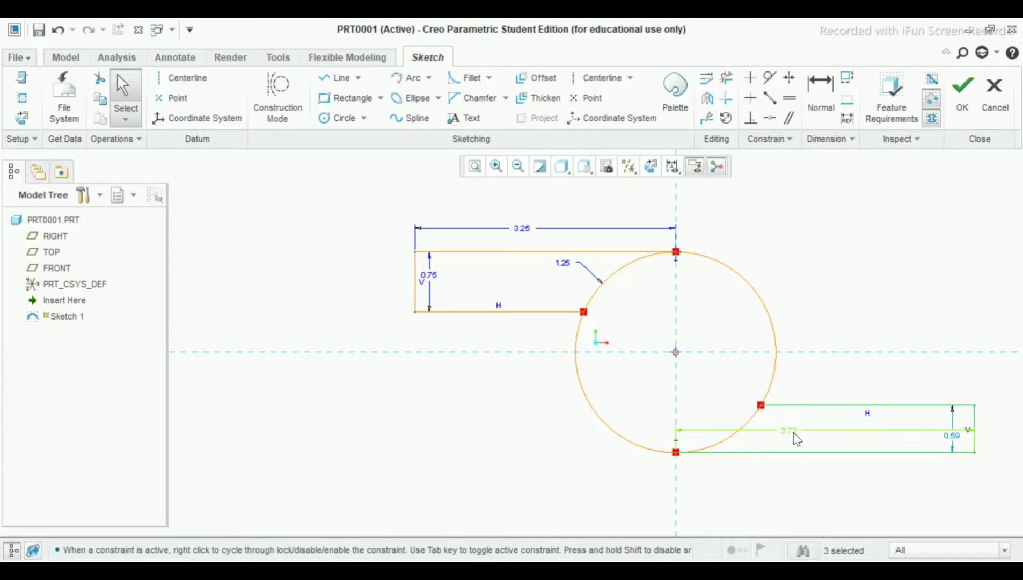
left_click_drag(794, 433, 809, 484)
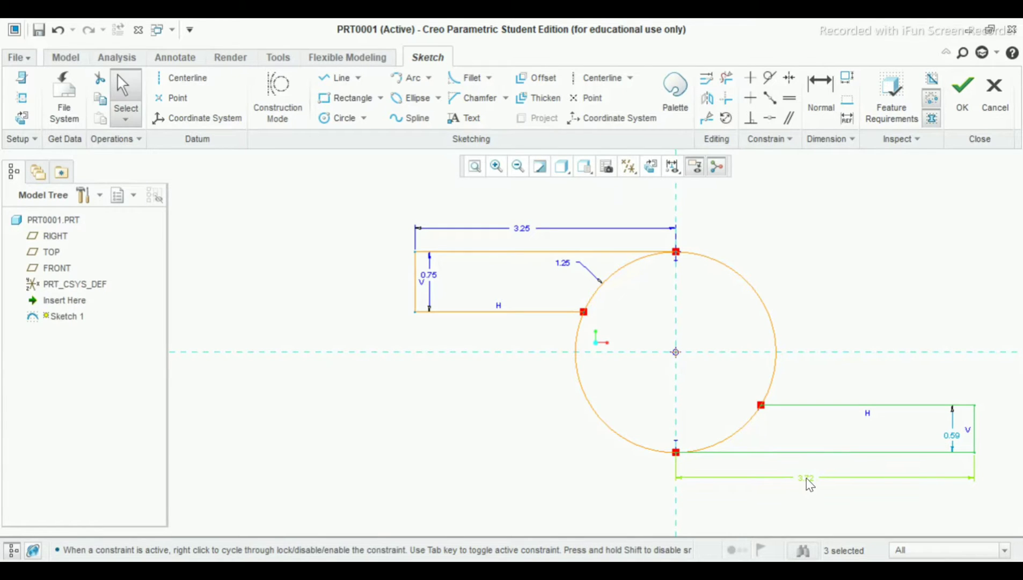
Check the PDF and set the lower arm's length to 3.75.
left_click(717, 558)
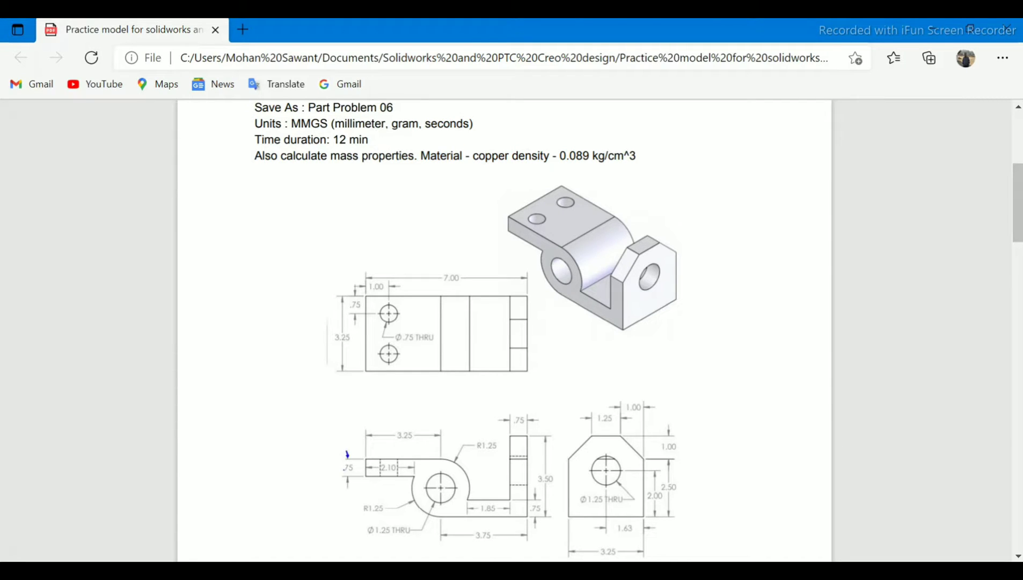
left_click(720, 541)
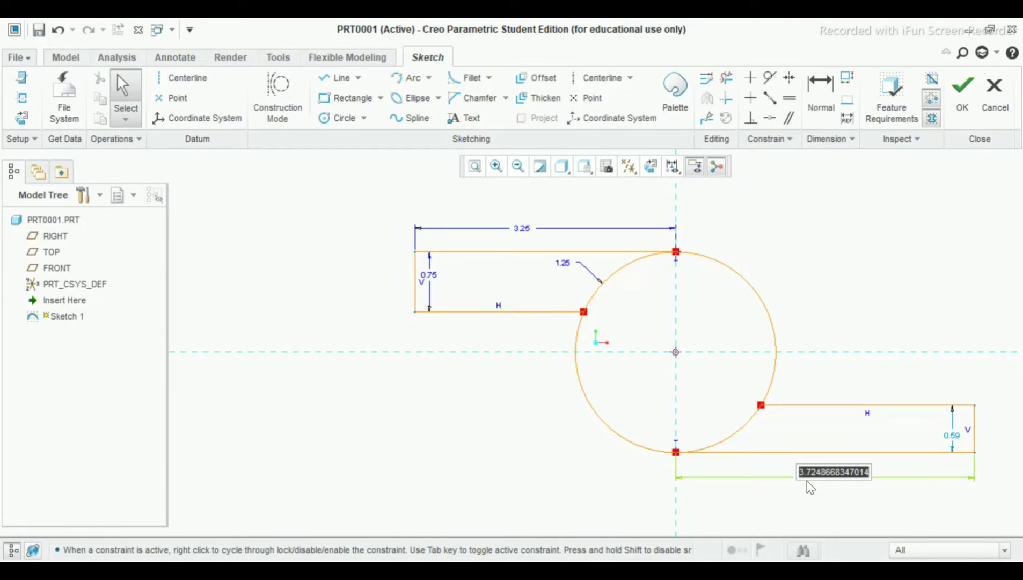
type("3.")
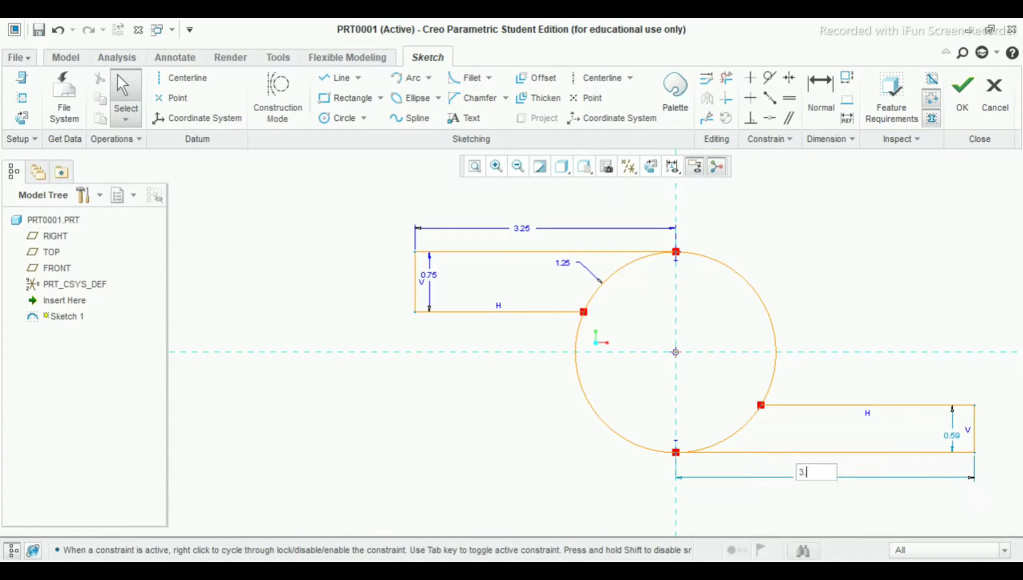
type("75")
key("Return")
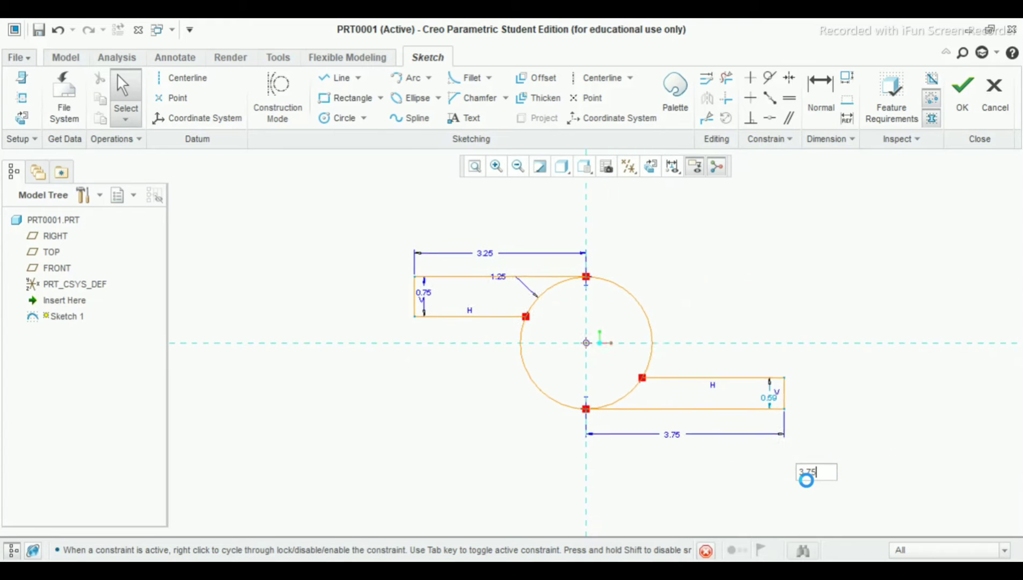
scroll(666, 428, "down", 1)
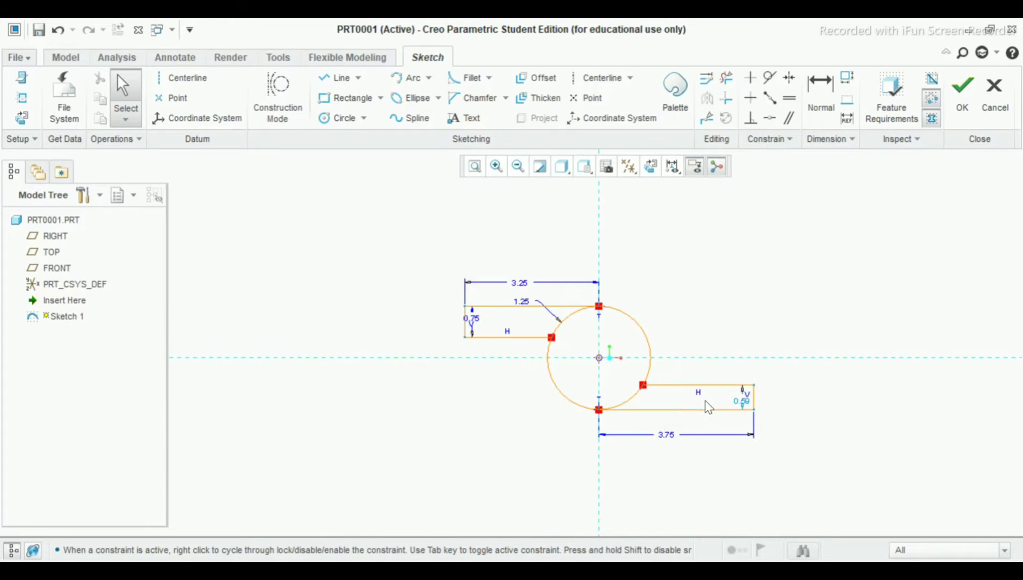
scroll(715, 400, "down", 1)
scroll(715, 394, "up", 1)
scroll(716, 393, "up", 1)
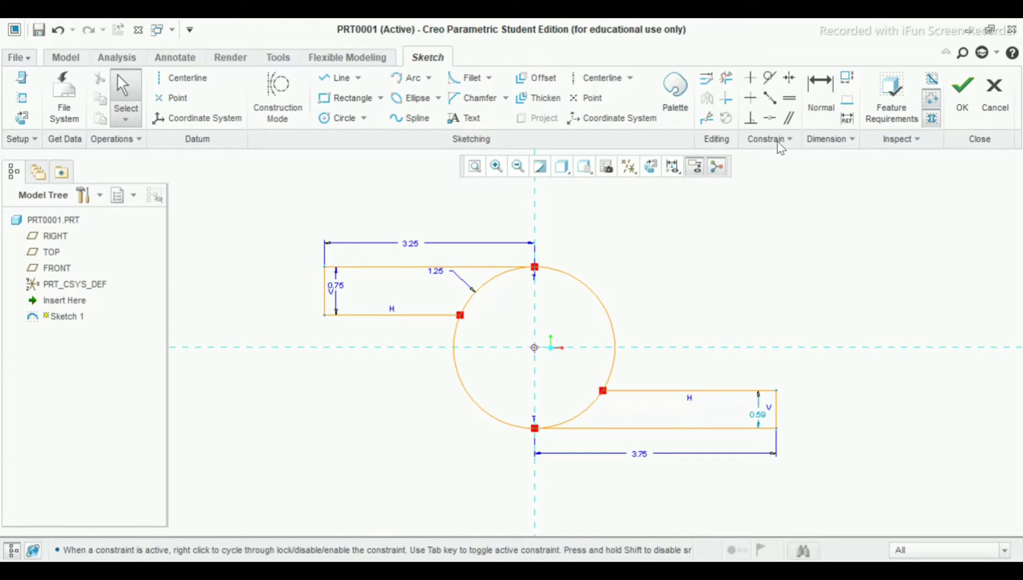
Constrain the lower arm's right edge equal to the upper arm's 0.75 left edge.
left_click(788, 101)
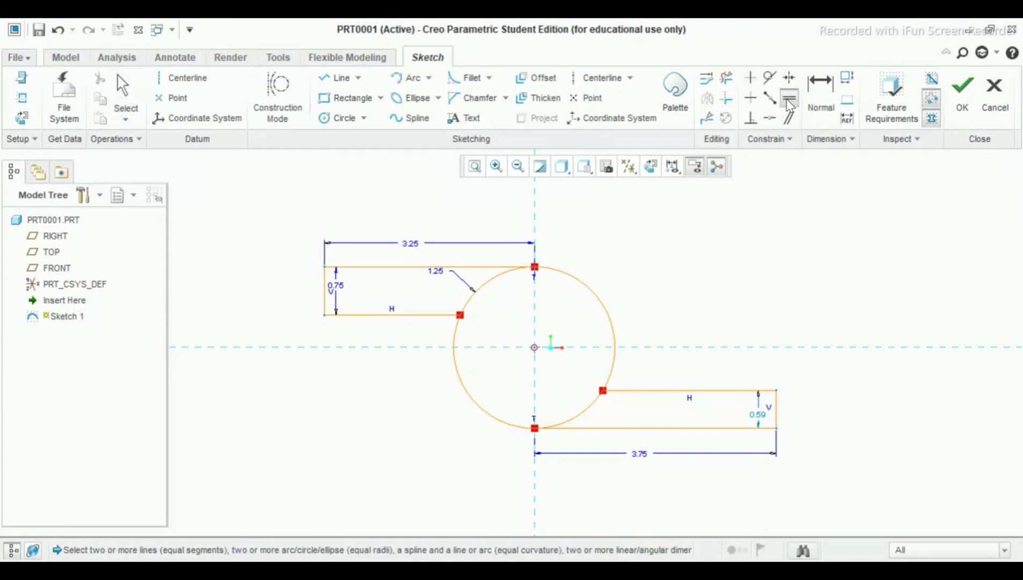
left_click(777, 409)
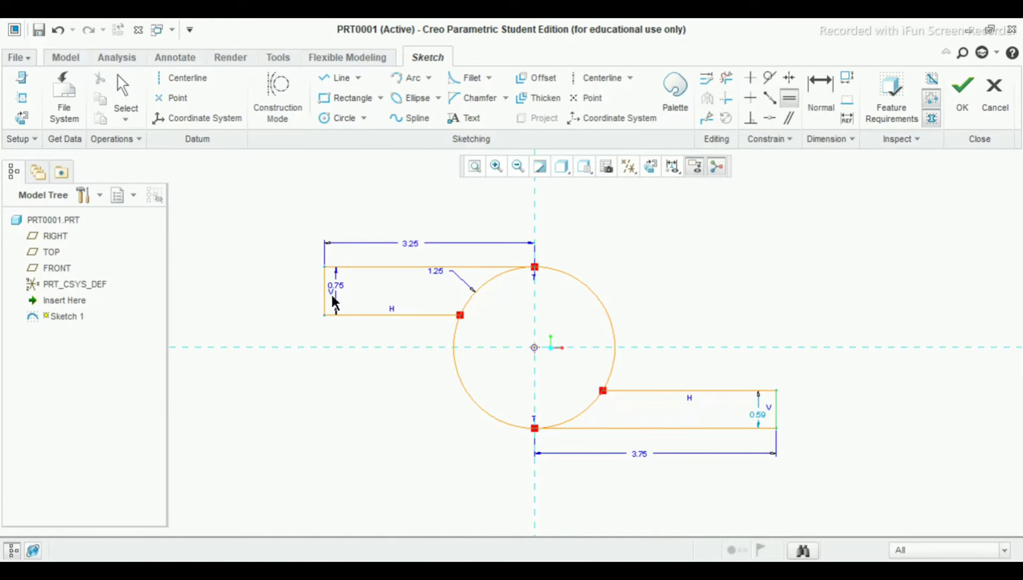
left_click(324, 294)
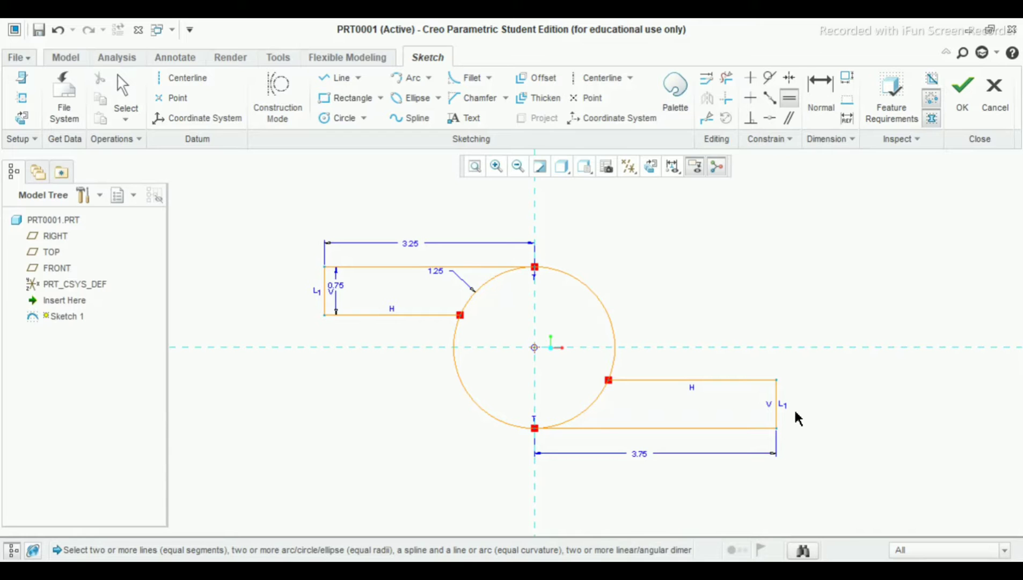
left_click(777, 398)
middle_click(651, 249)
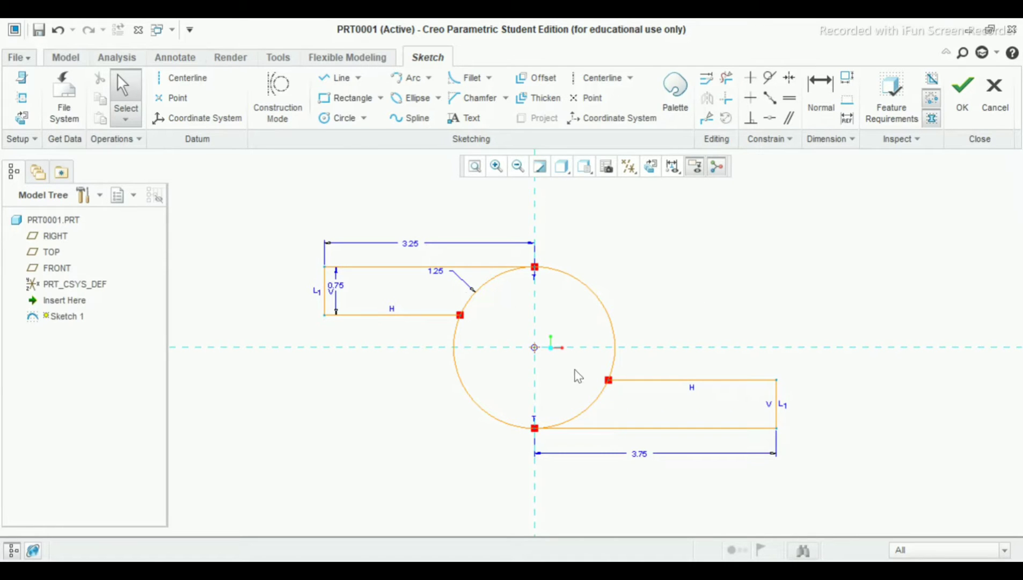
Delete the circle arcs lying inside the upper and lower arms.
left_click(727, 82)
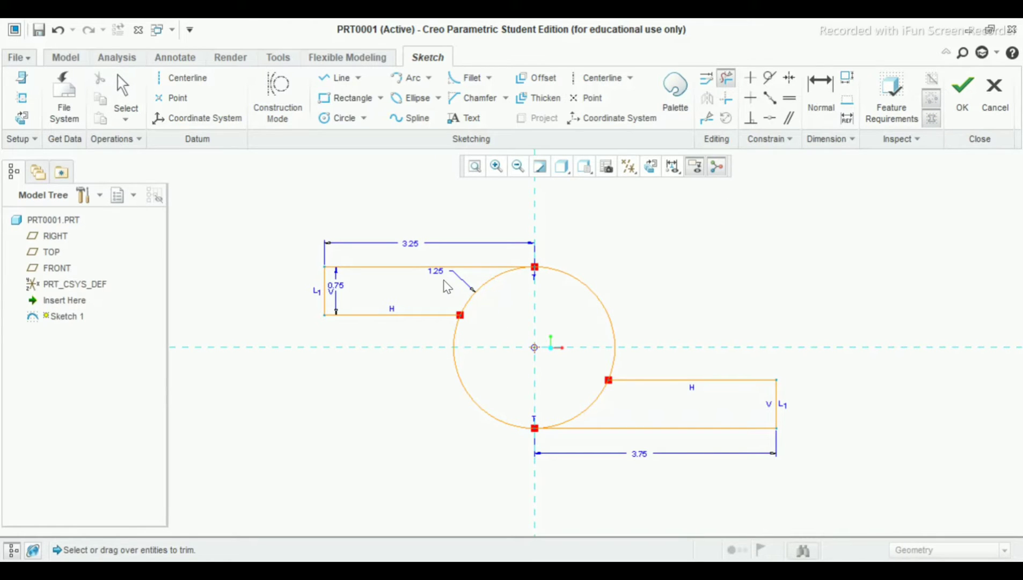
left_click(476, 297)
left_click(594, 409)
middle_click(667, 269)
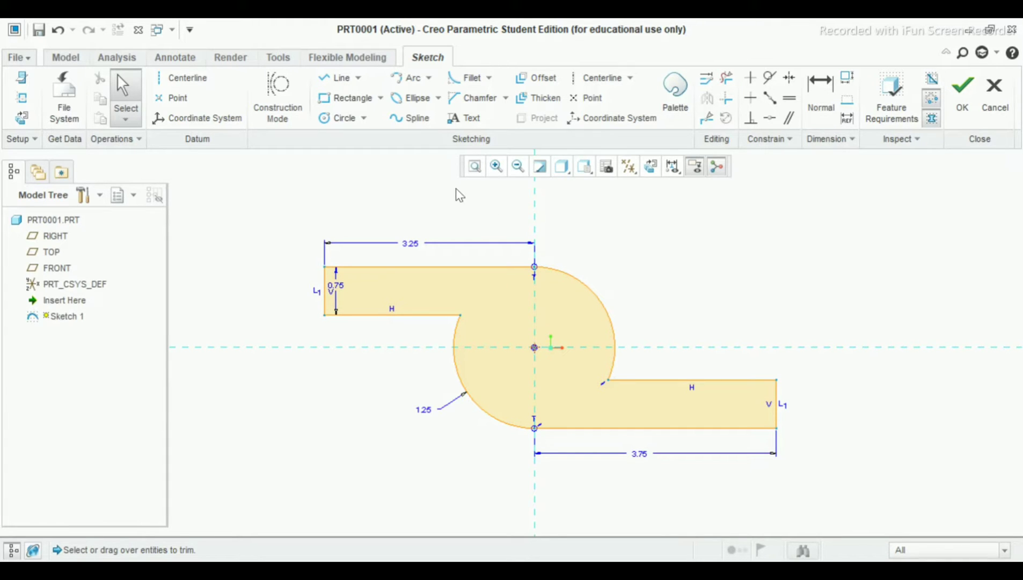
left_click(816, 117)
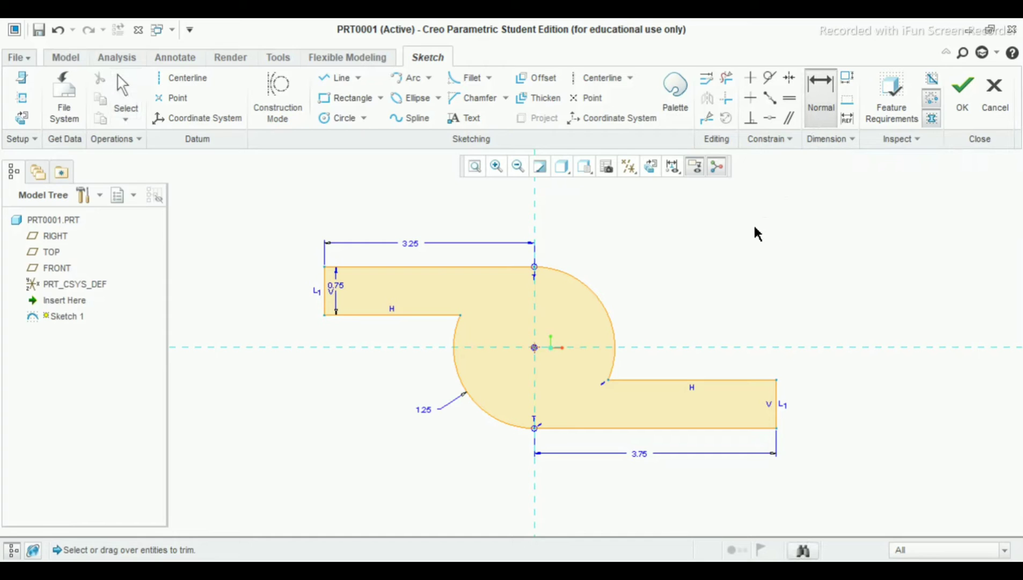
Dimension the overall 7.00 width between the end edges and convert it to a reference.
left_click(326, 290)
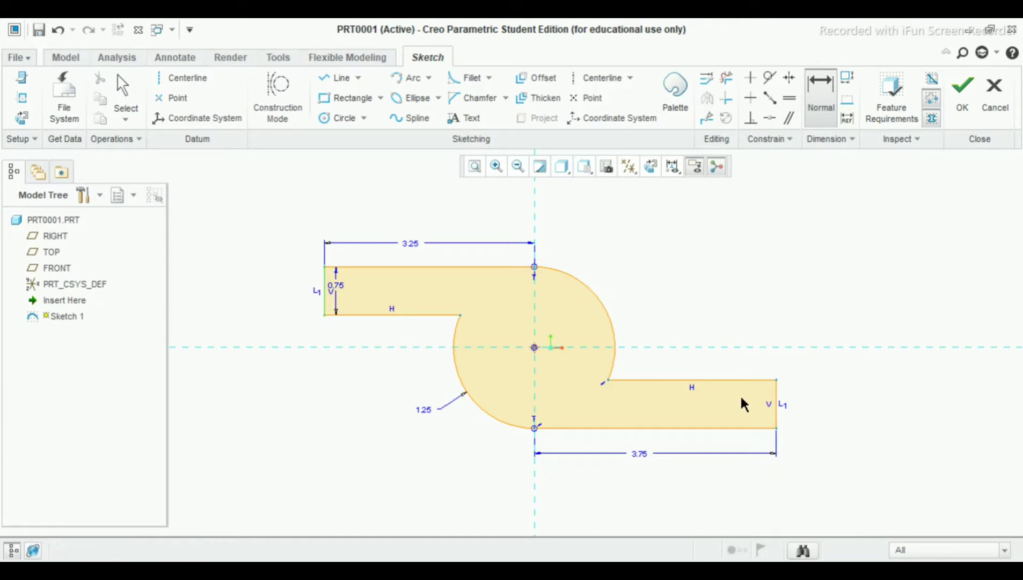
left_click(776, 408)
middle_click(560, 231)
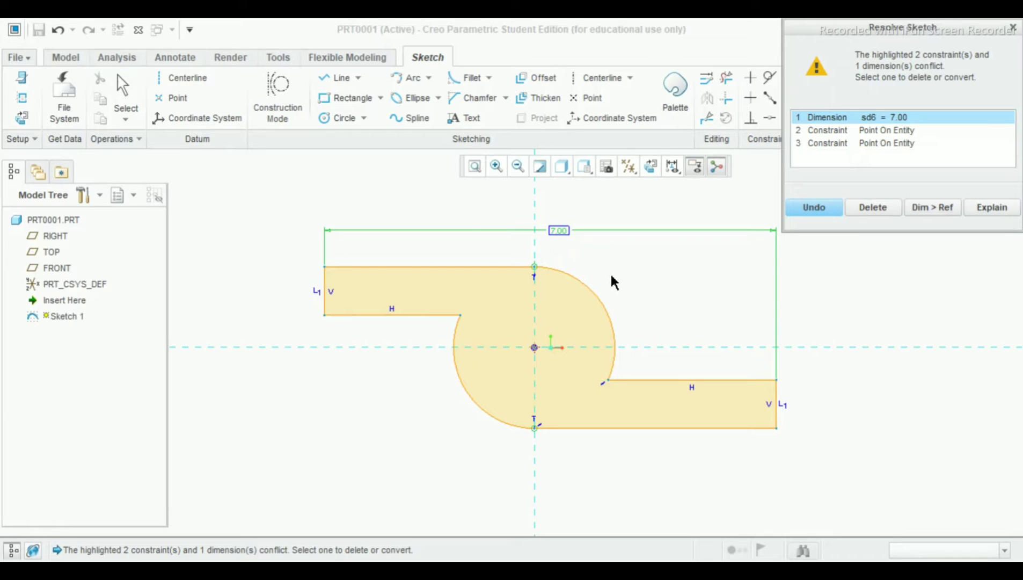
left_click(864, 143)
left_click(863, 130)
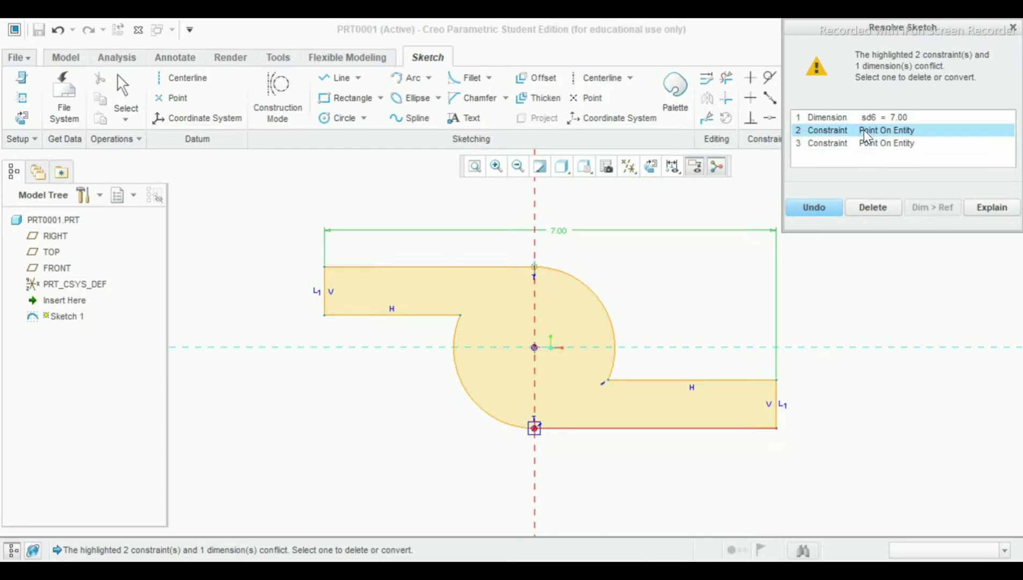
left_click(866, 144)
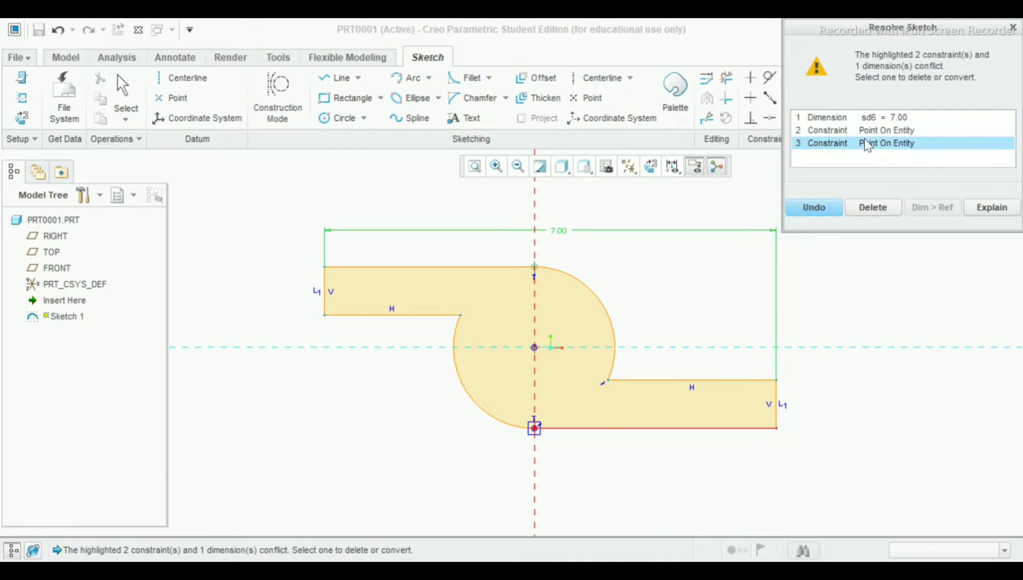
left_click(889, 116)
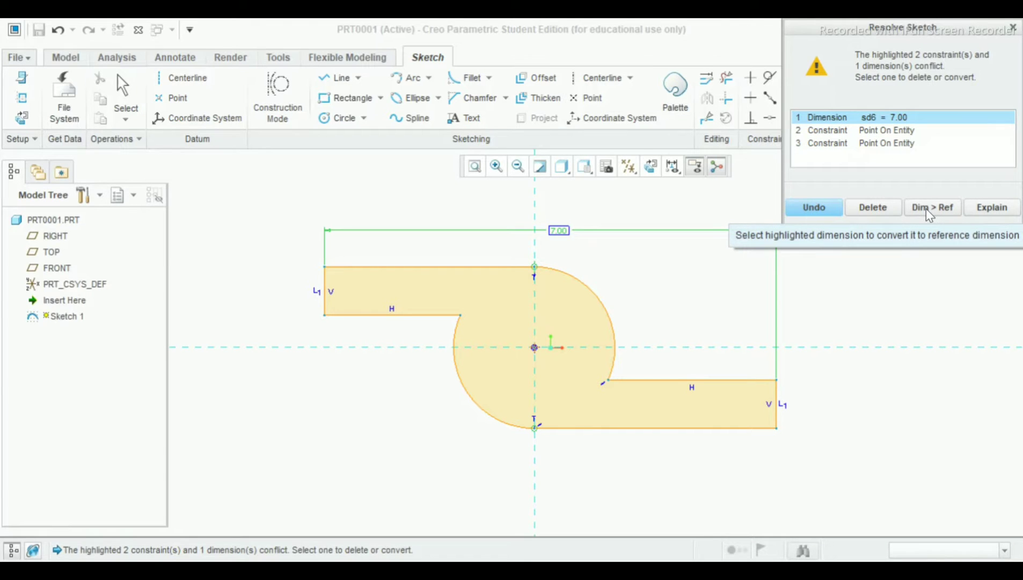
left_click(927, 209)
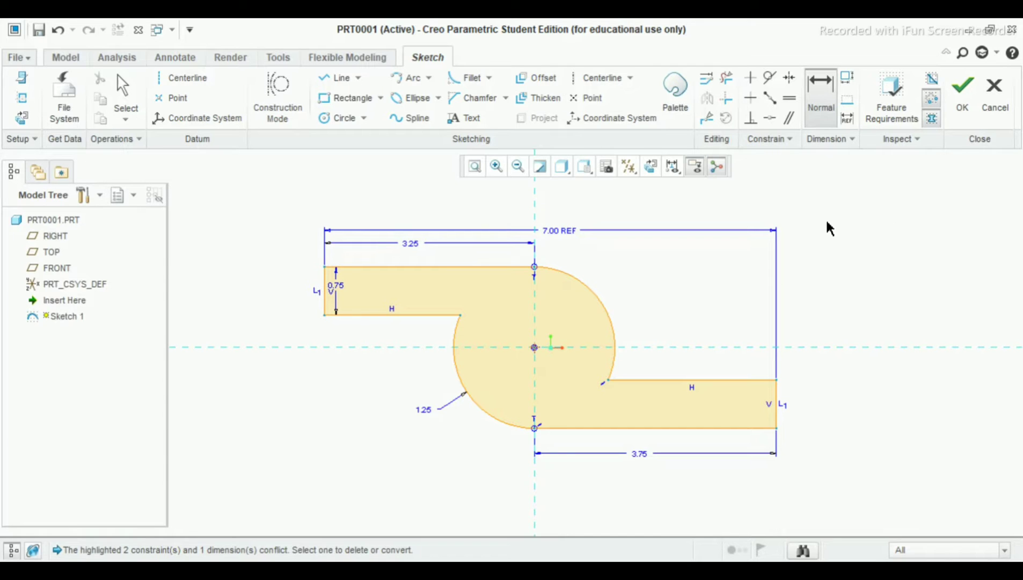
scroll(832, 290, "down", 1)
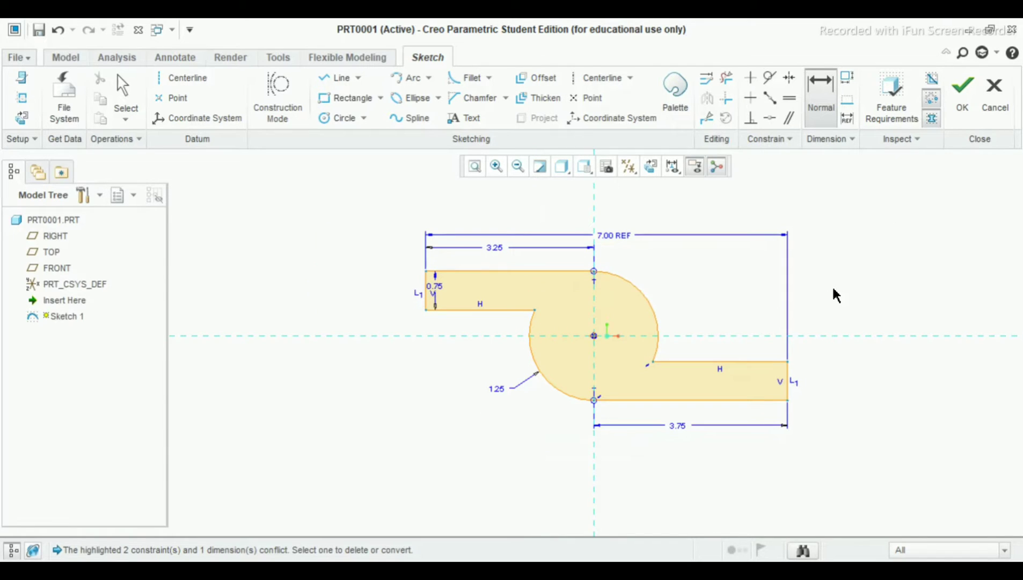
After checking the PDF, dimension line L1 to the hub arc as a 2.10 reference.
middle_click(832, 286)
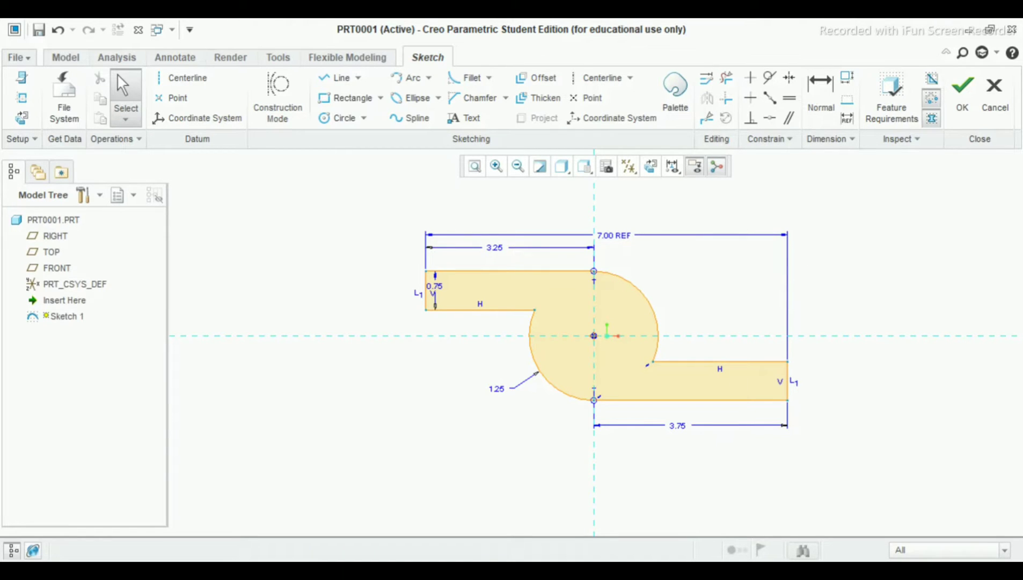
key("alt+Tab")
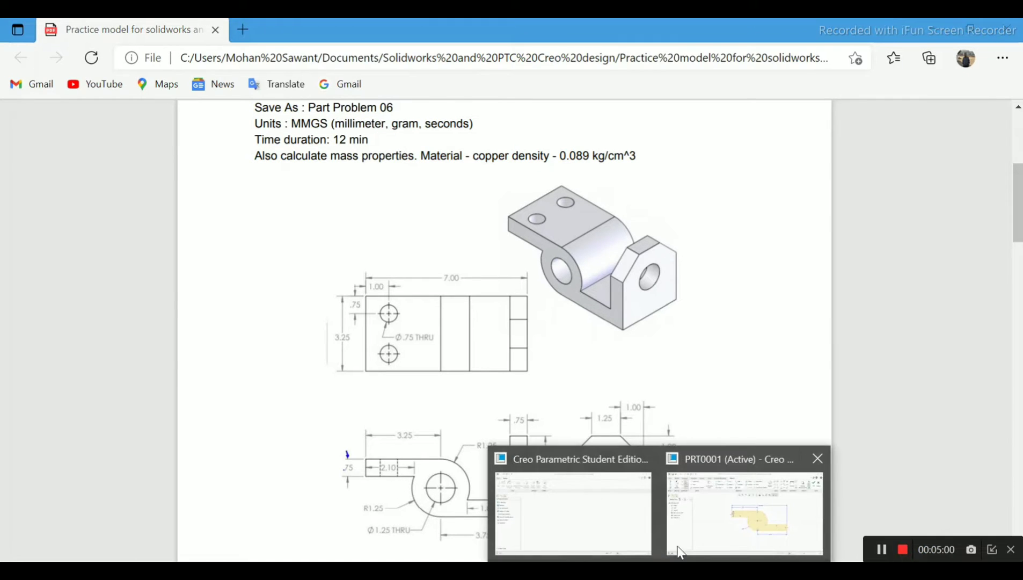
left_click(694, 528)
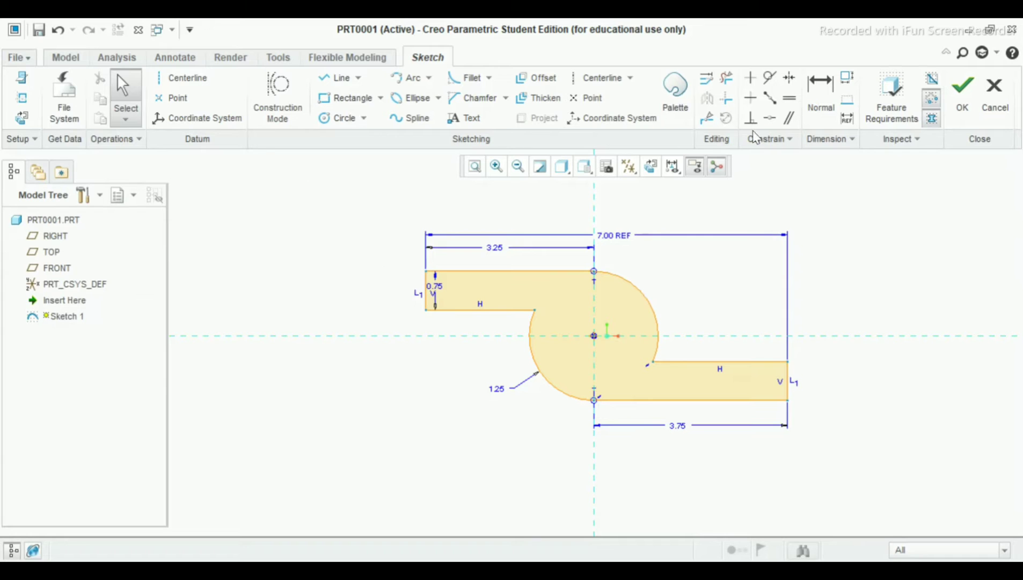
left_click(813, 110)
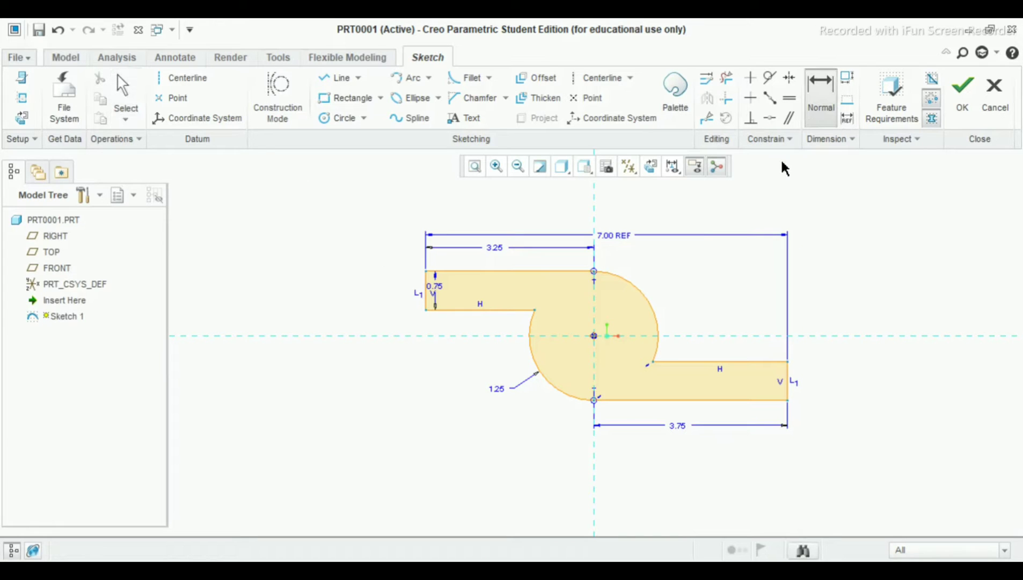
left_click(426, 304)
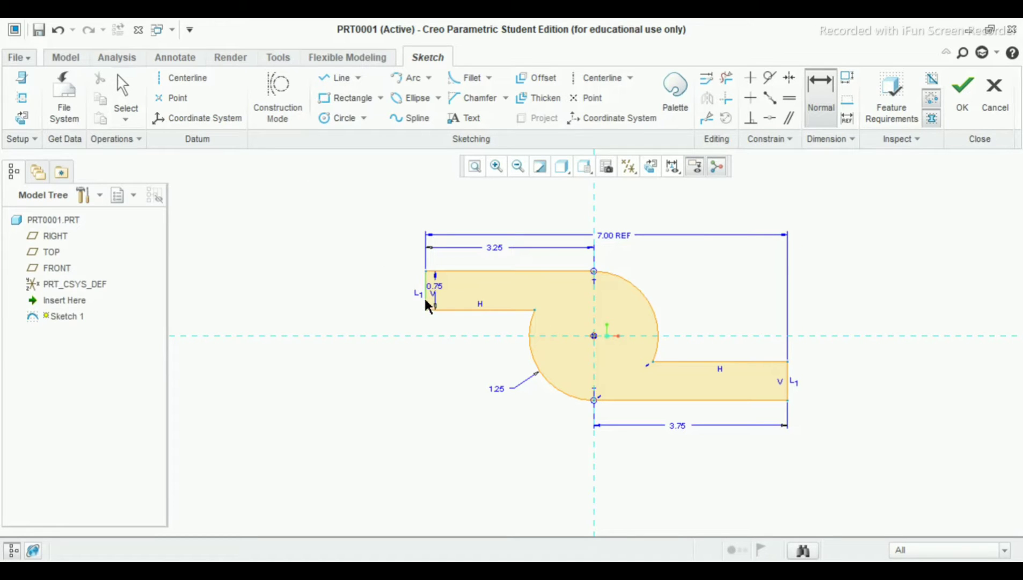
left_click(526, 322)
middle_click(480, 356)
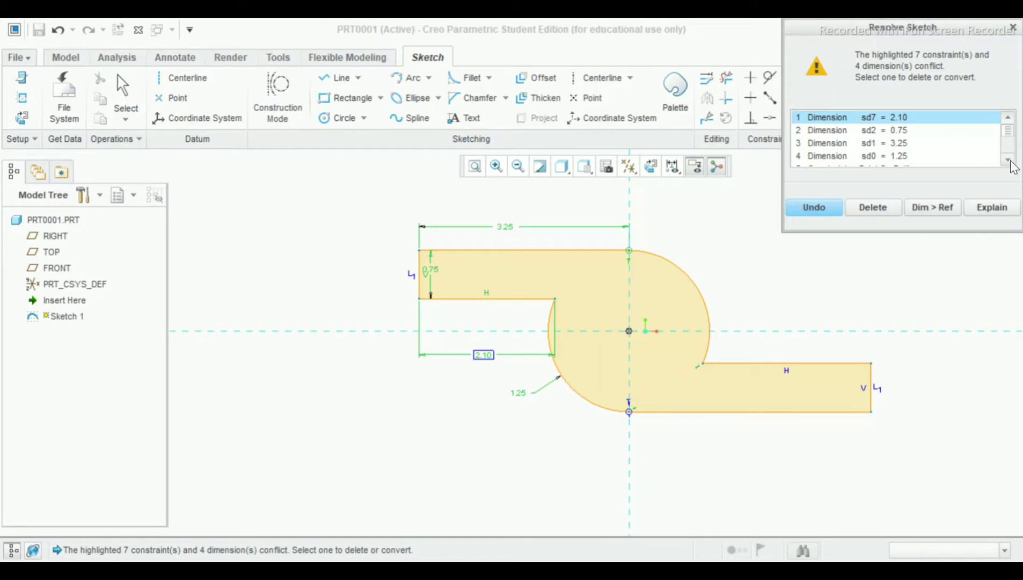
scroll(1008, 158, "down", 3)
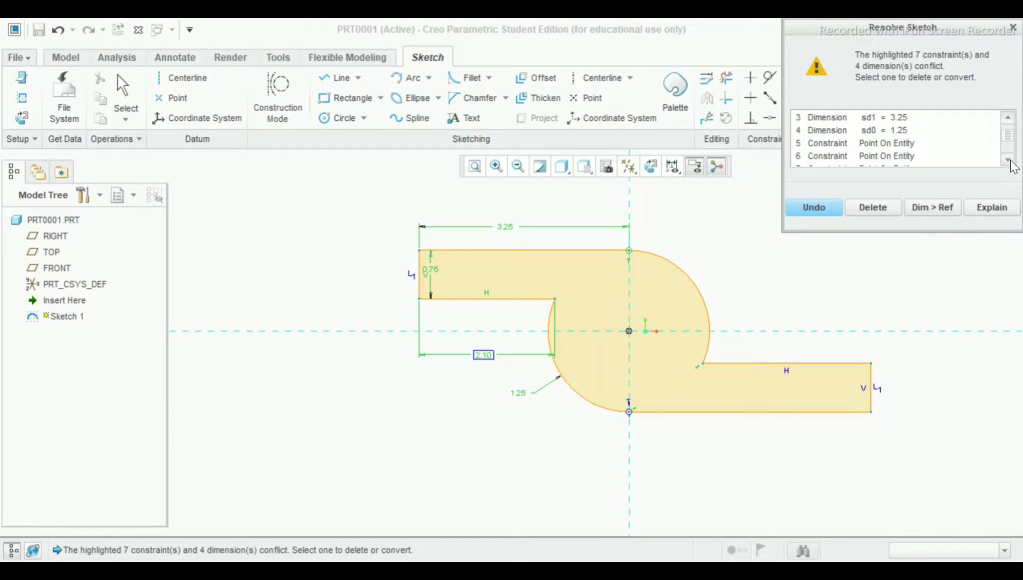
left_click(932, 209)
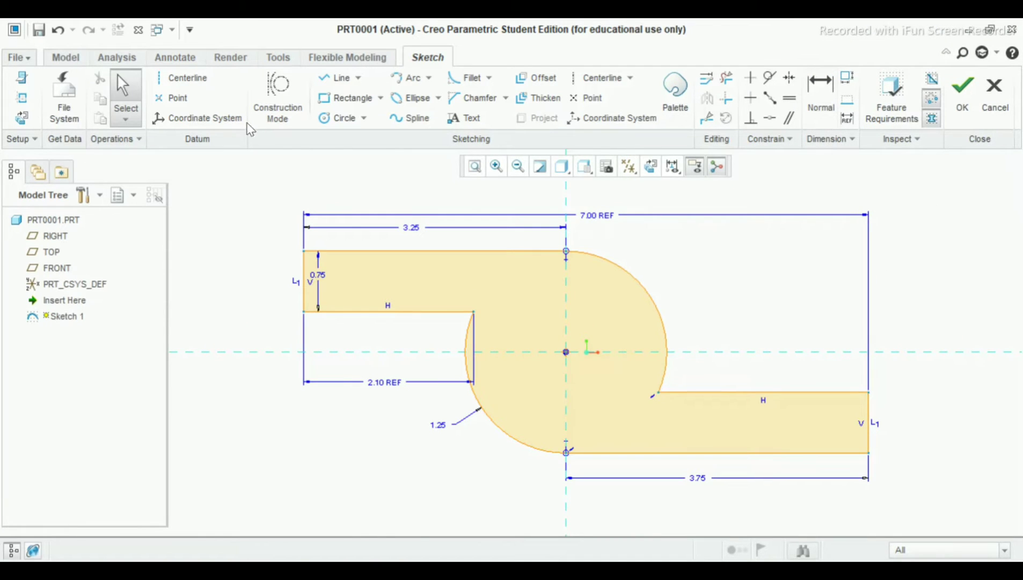
Draw a circle centred on the hub origin and set its diameter to 1.25.
left_click(331, 117)
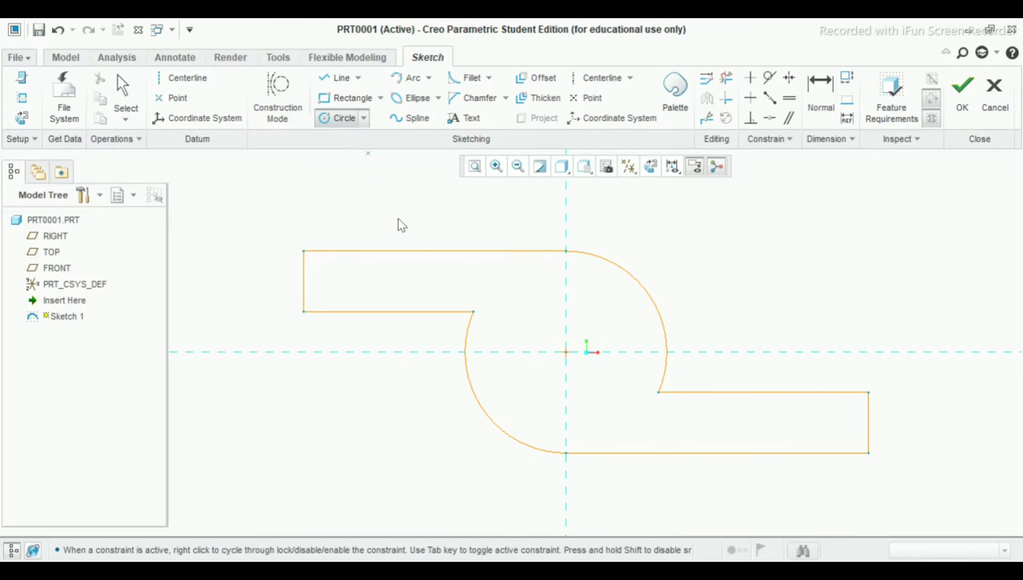
left_click(566, 352)
left_click(581, 395)
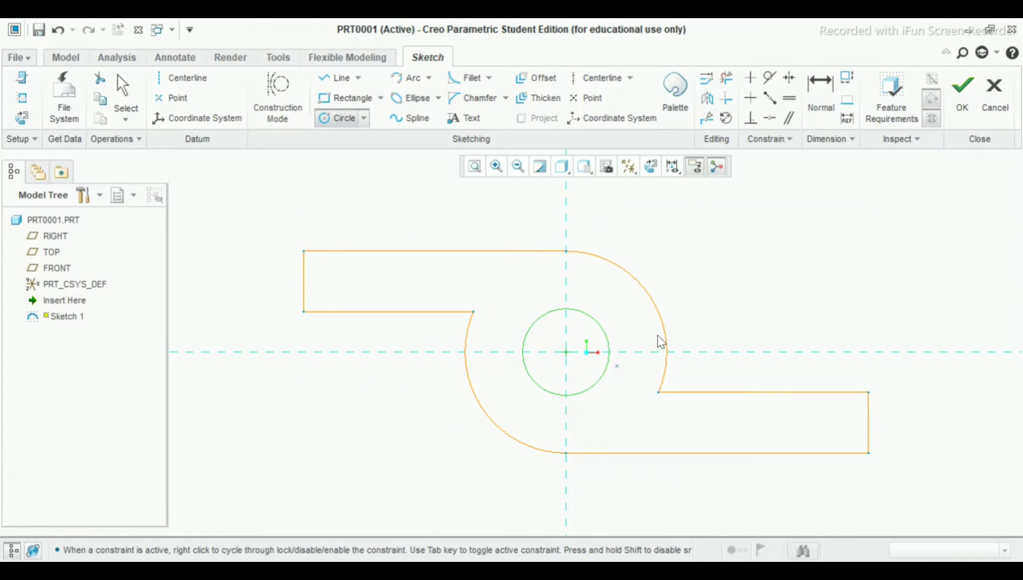
middle_click(708, 290)
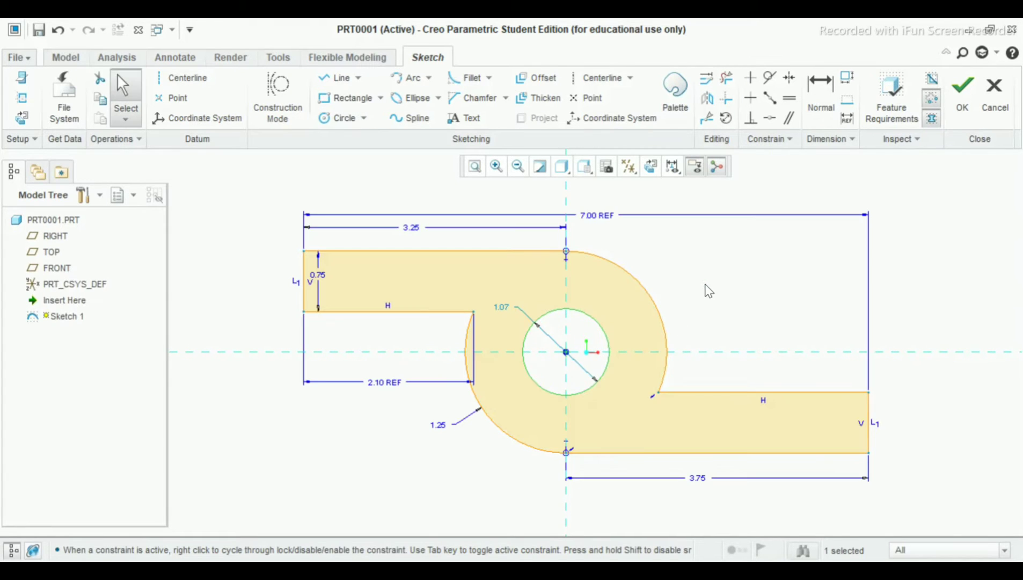
double_click(505, 307)
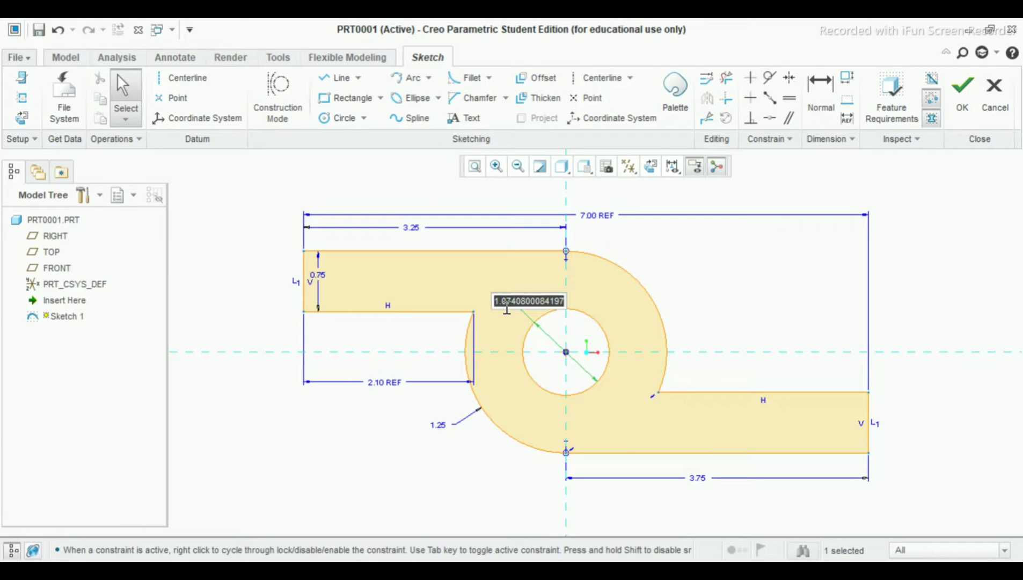
type("1.2")
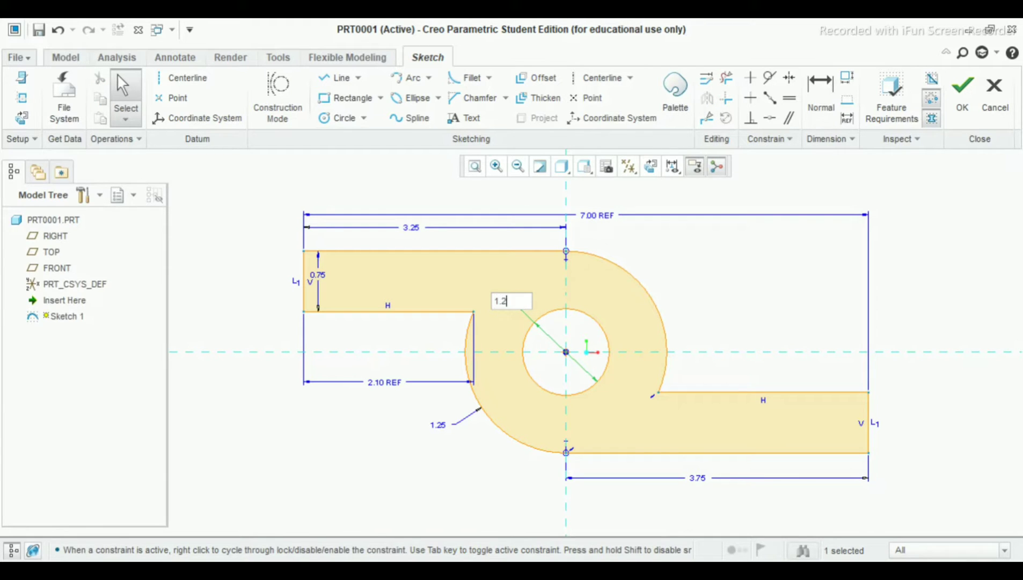
type("5")
key("Return")
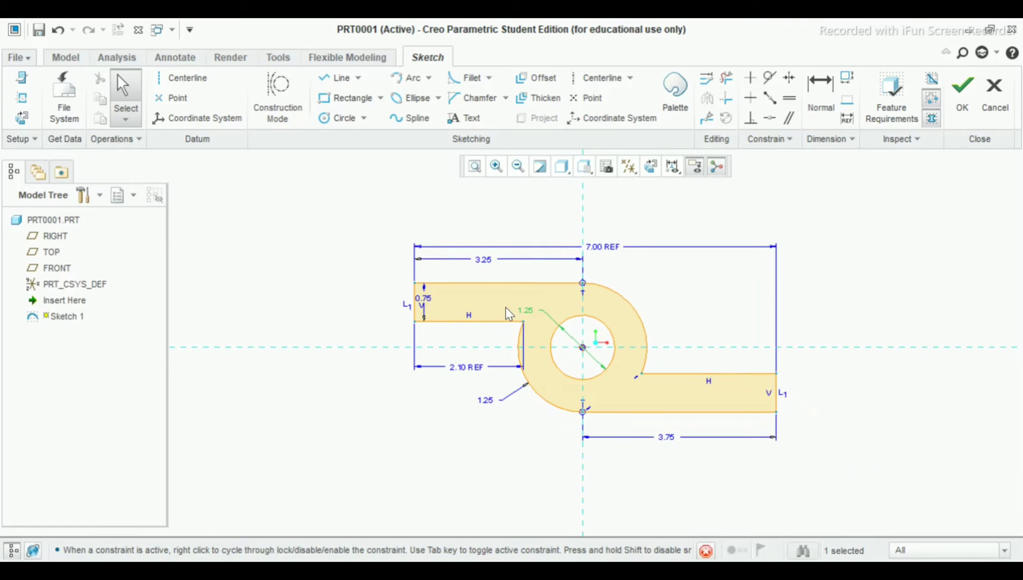
Review the 1.25 hole dimension's options without changes and accept Sketch 1.
left_click(523, 448)
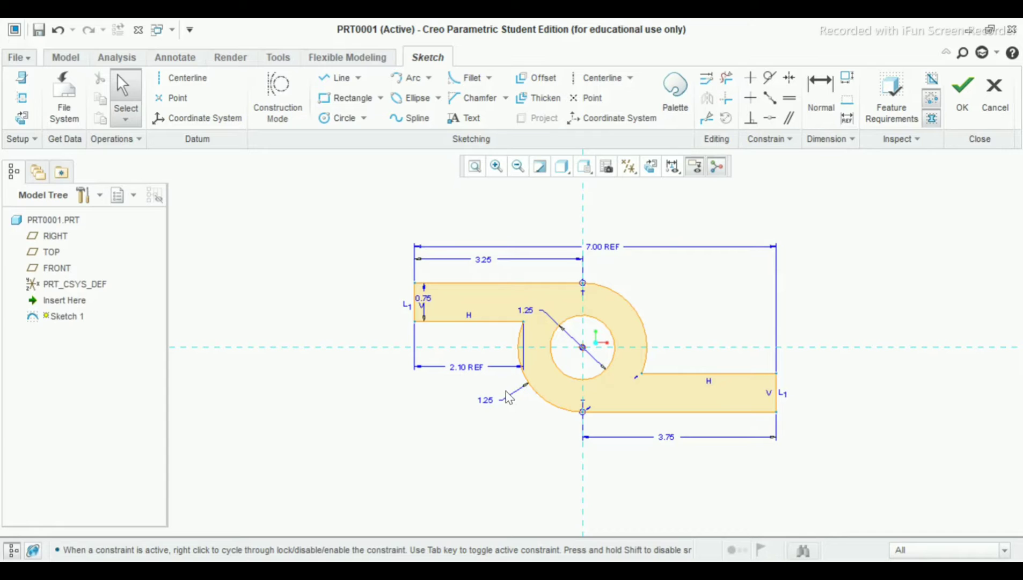
left_click(527, 310)
right_click(528, 316)
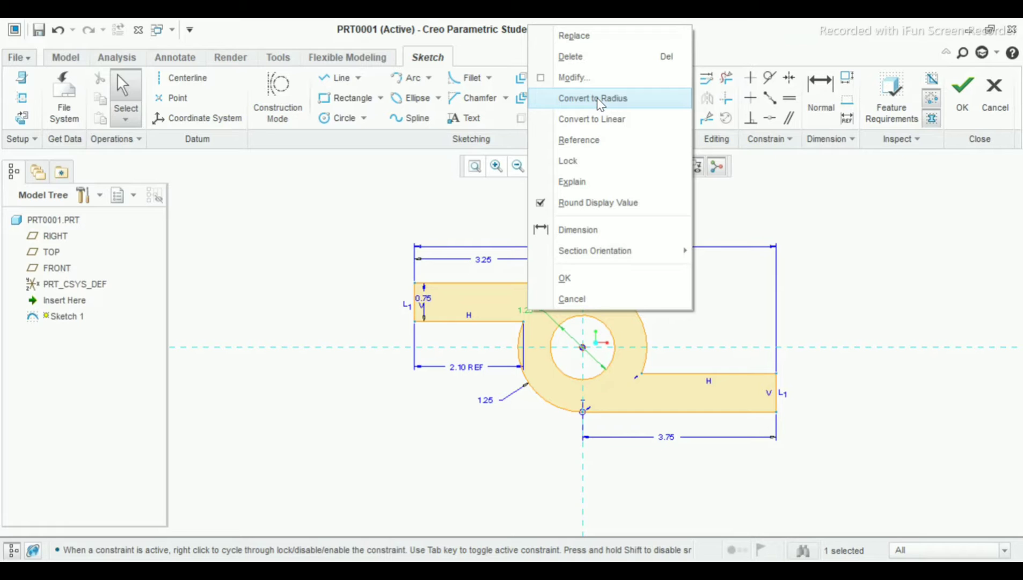
left_click(785, 210)
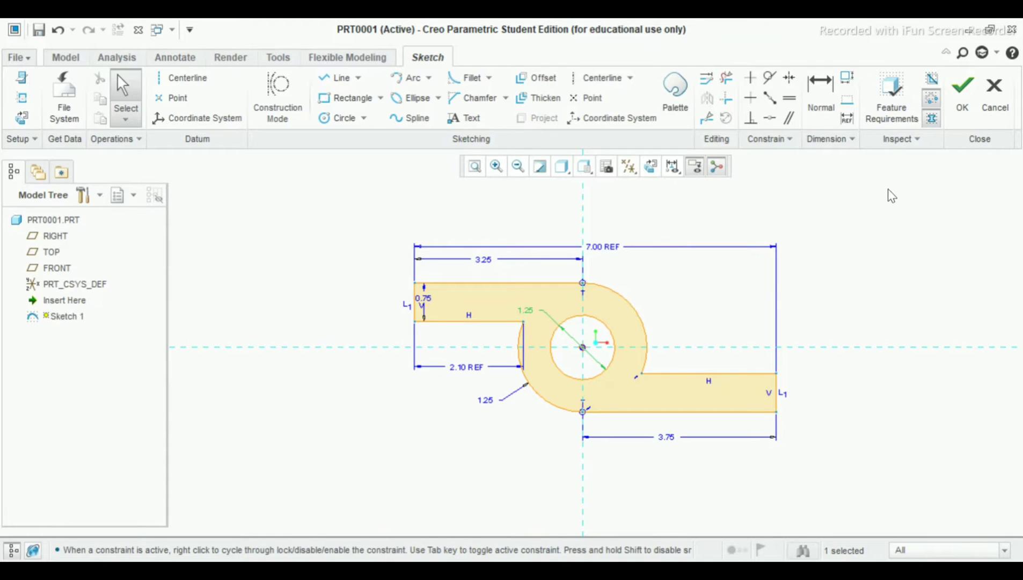
left_click(964, 111)
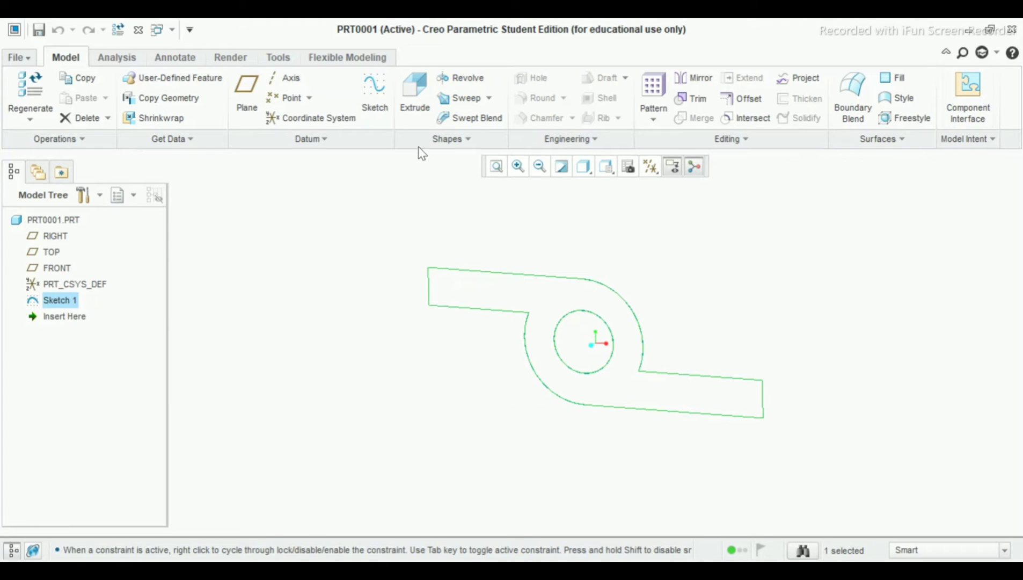
Start extruding the bracket profile with the symmetric depth option.
left_click(416, 108)
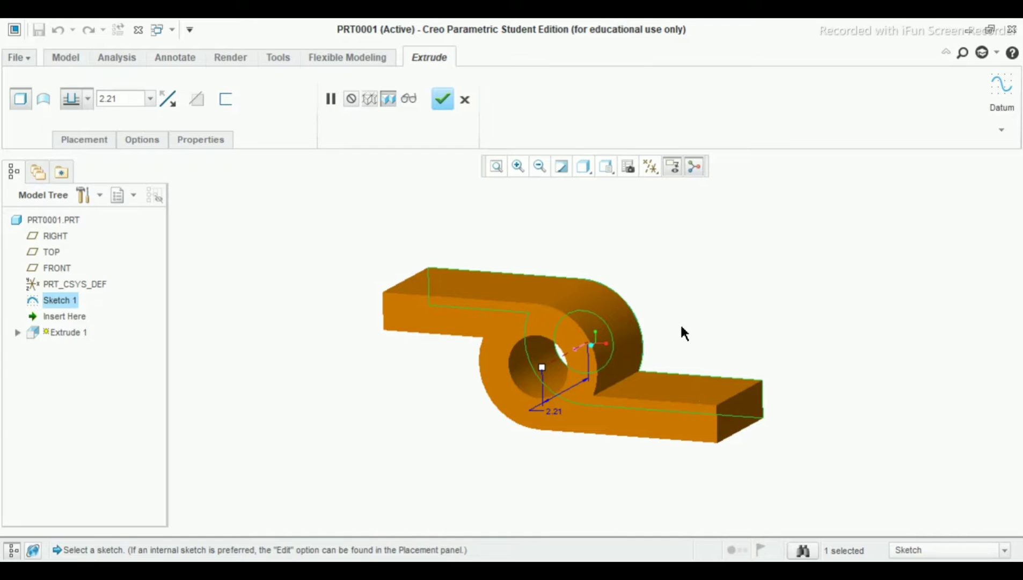
middle_click_drag(680, 323, 669, 339)
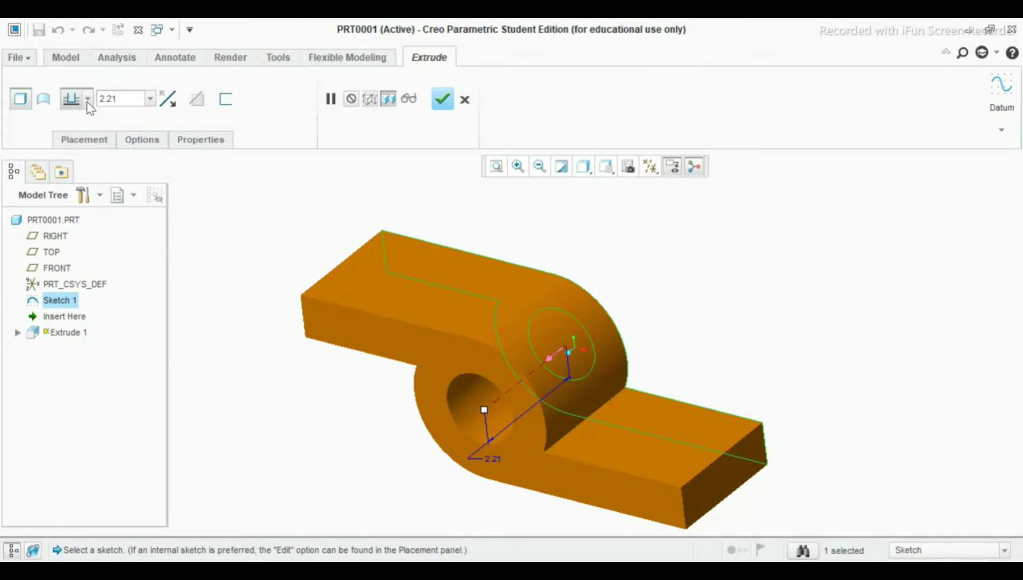
left_click(88, 99)
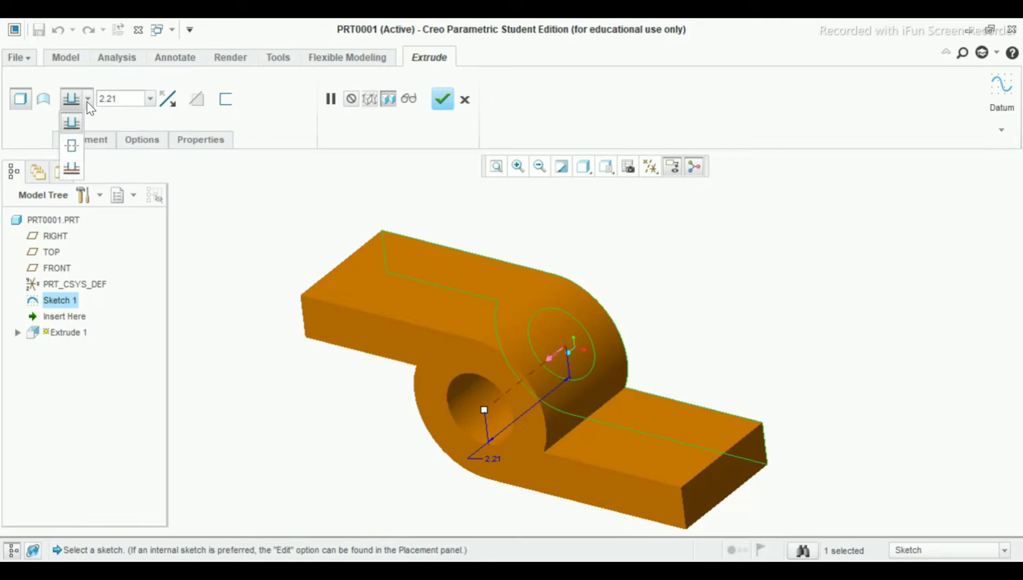
left_click(78, 153)
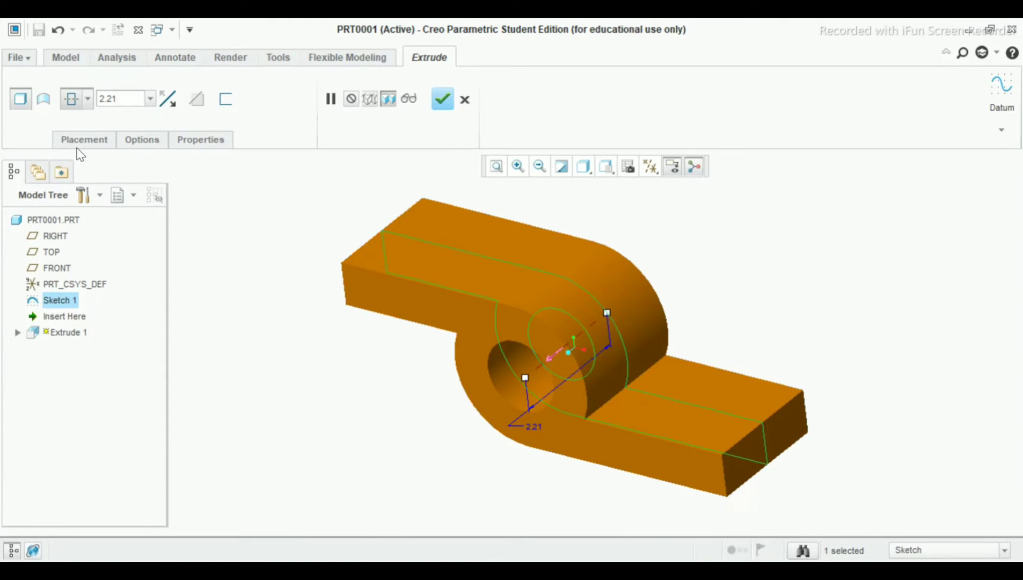
double_click(118, 100)
Set the depth to 3.25, finish Extrude 1, and select the lower arm's end face.
key("alt+Tab")
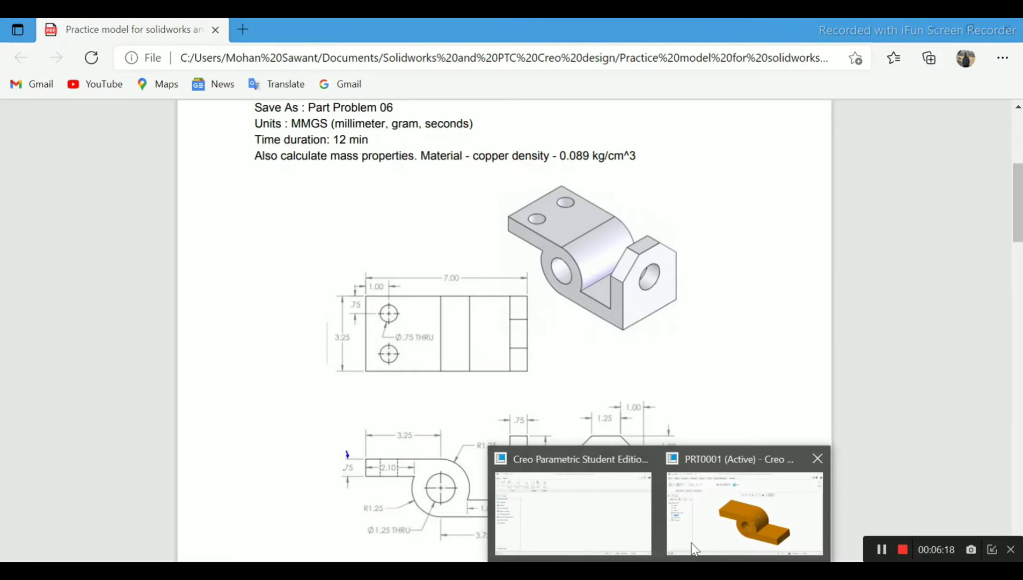
left_click(717, 515)
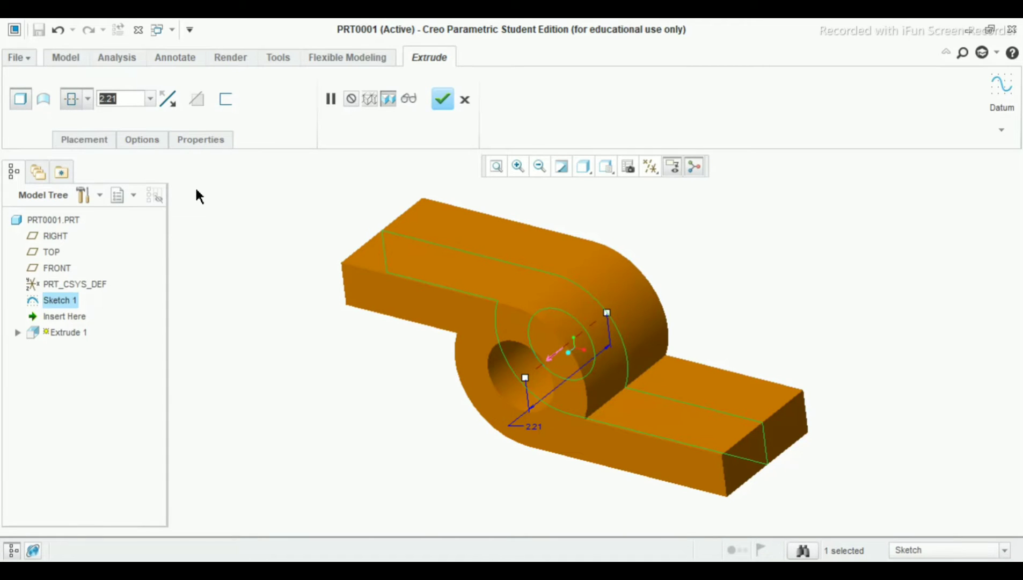
type("3.24")
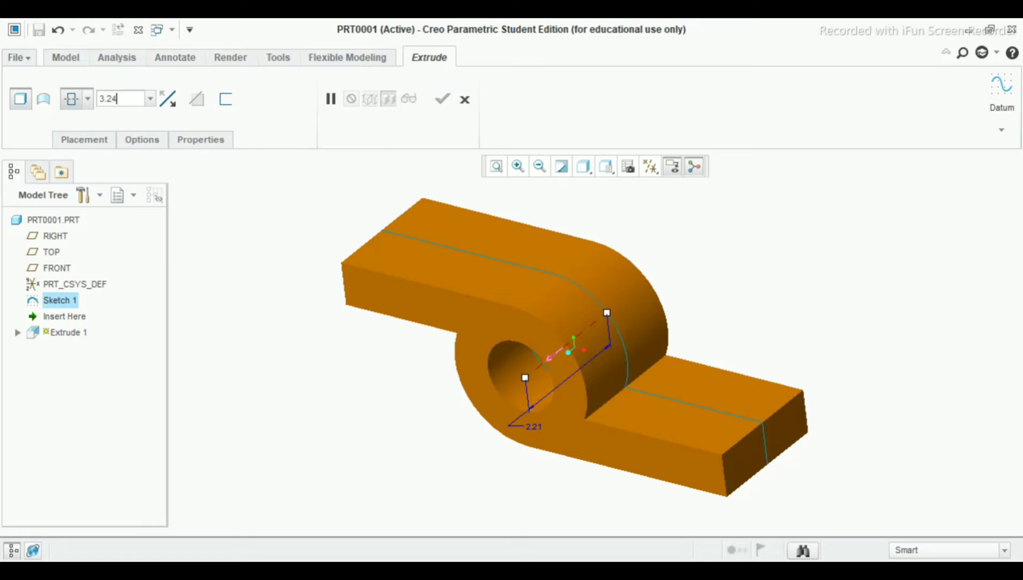
key("BackSpace")
type("5")
key("Return")
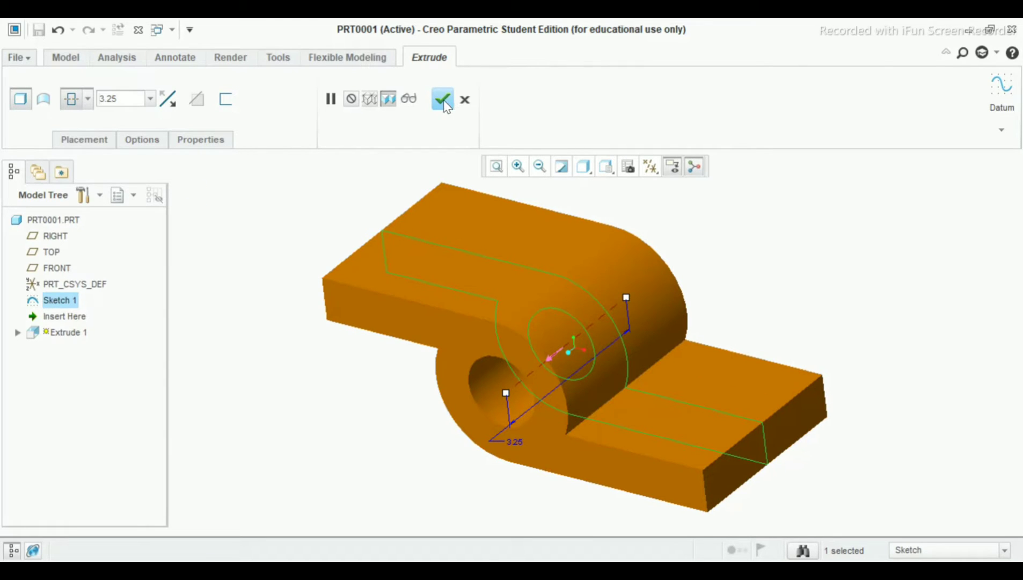
left_click(443, 99)
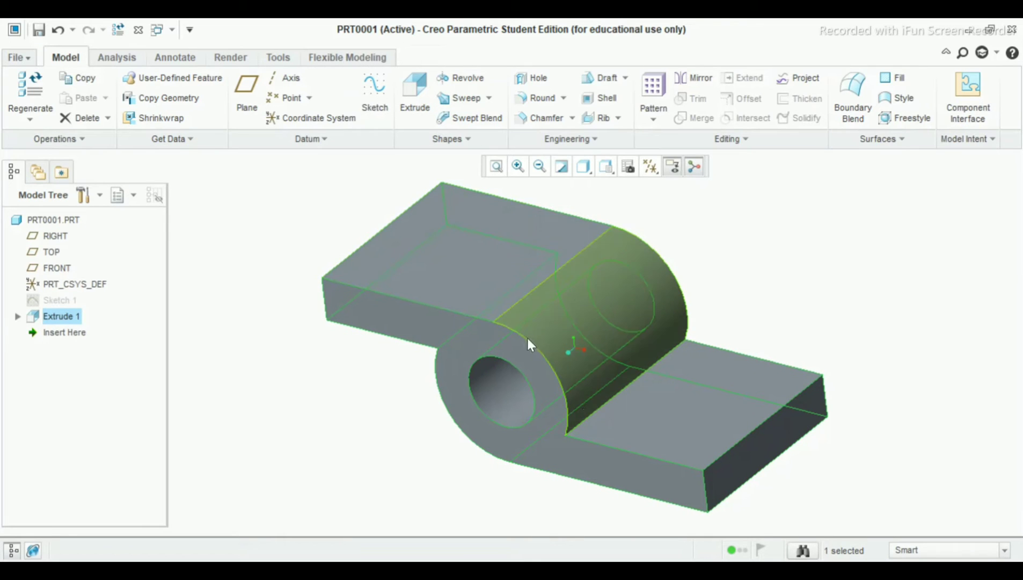
left_click(779, 259)
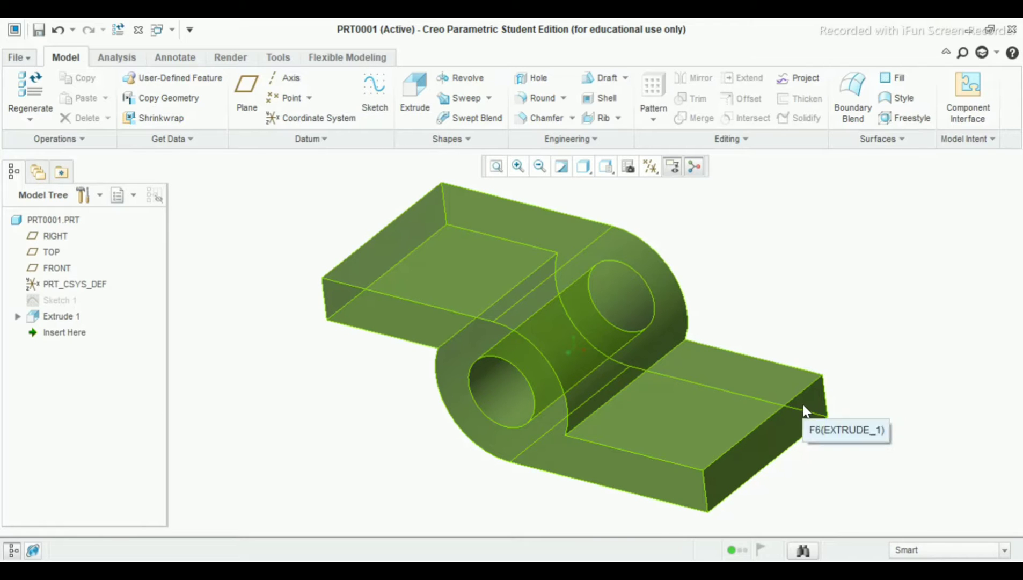
left_click(803, 407)
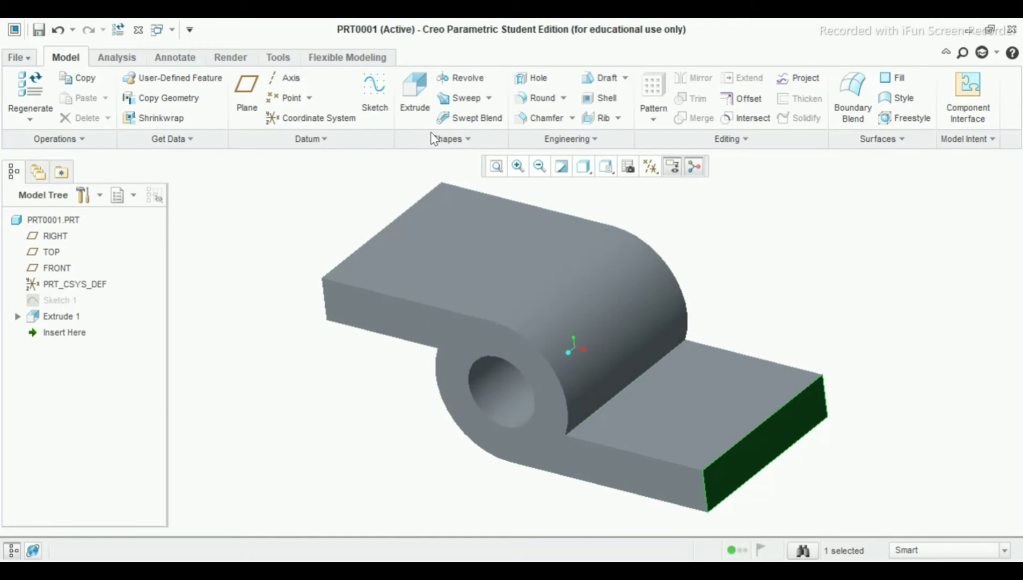
Begin an extrusion sketch on the end face and project its bottom edge.
left_click(414, 94)
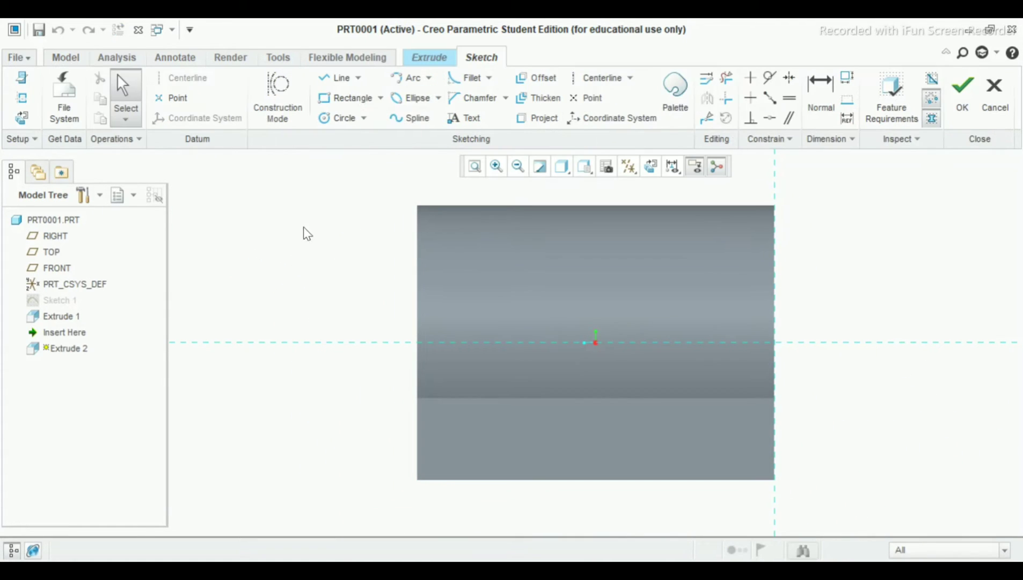
left_click(537, 118)
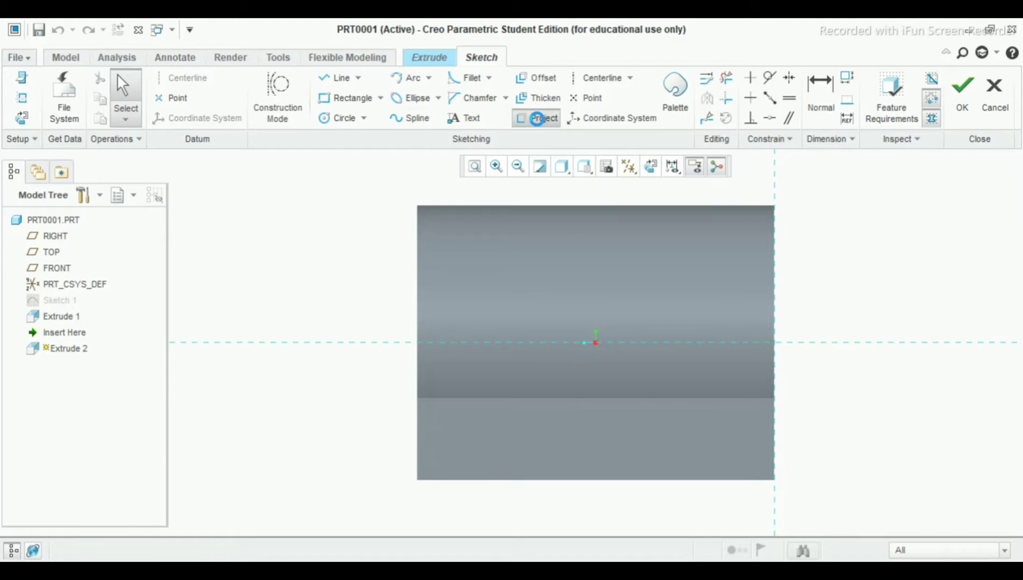
left_click(555, 397)
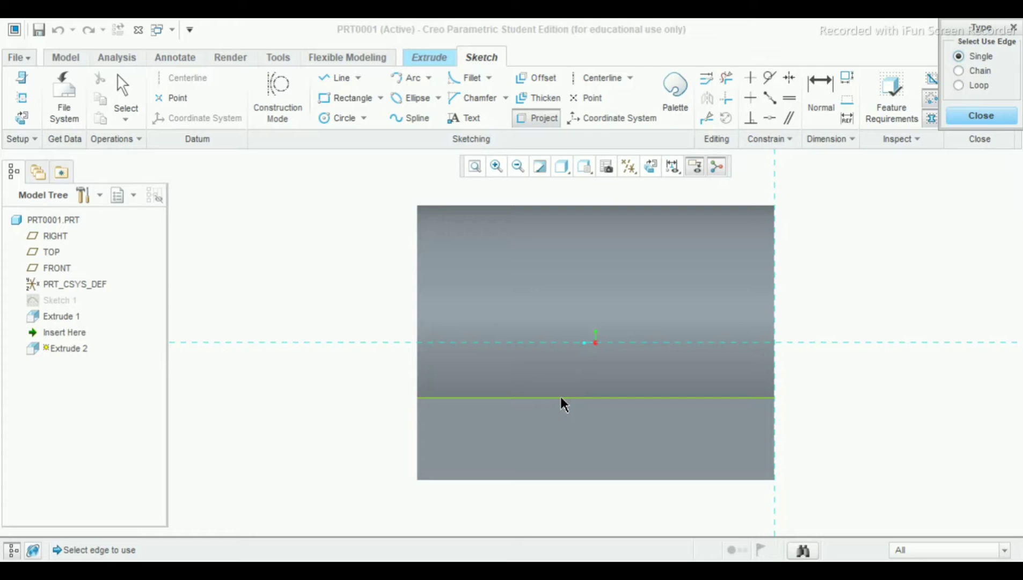
left_click(560, 397)
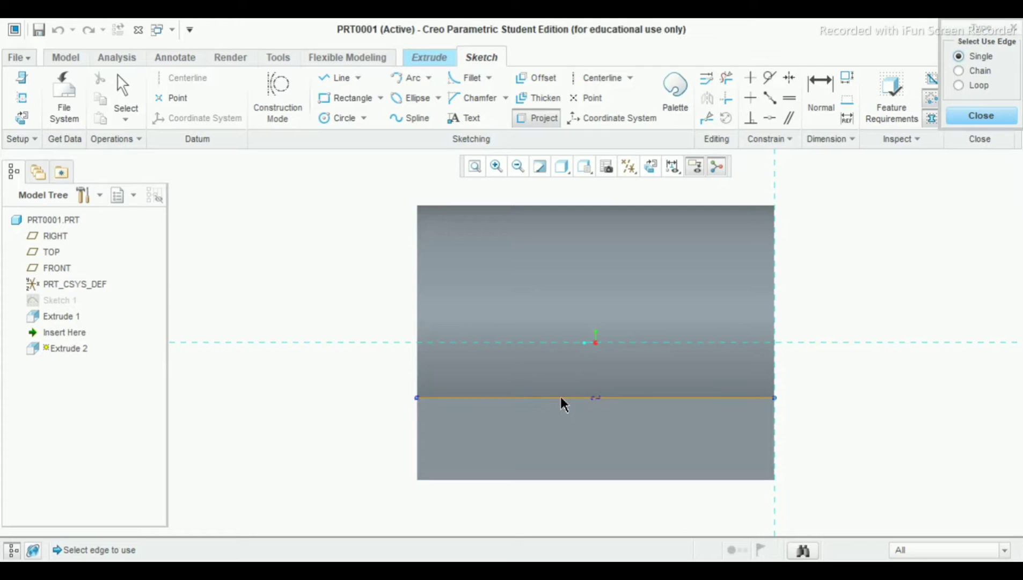
left_click(989, 125)
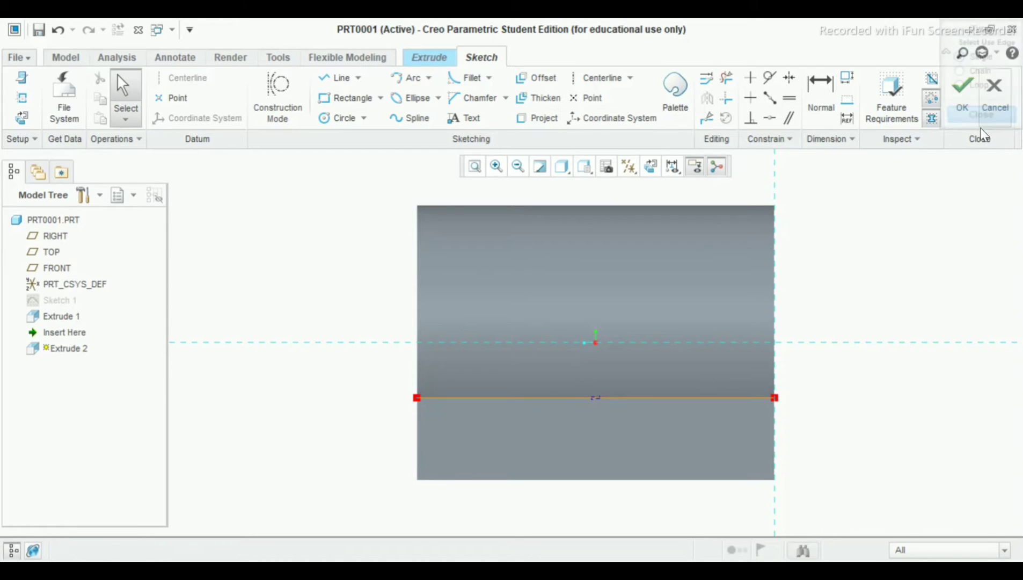
Draw left, top and right lines from the projected edge to close a rectangle.
left_click(330, 78)
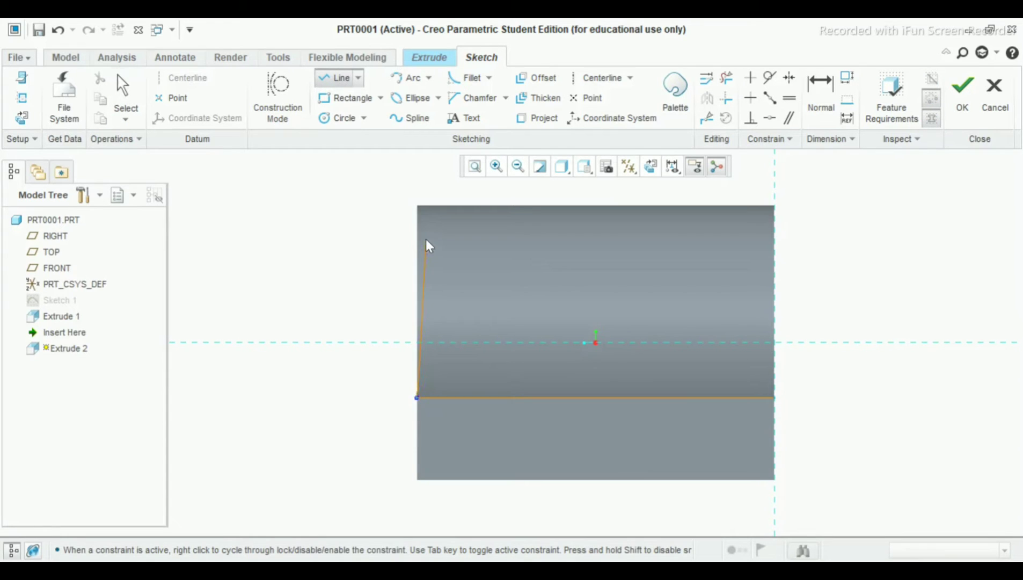
middle_click(417, 206)
scroll(417, 206, "up", 1)
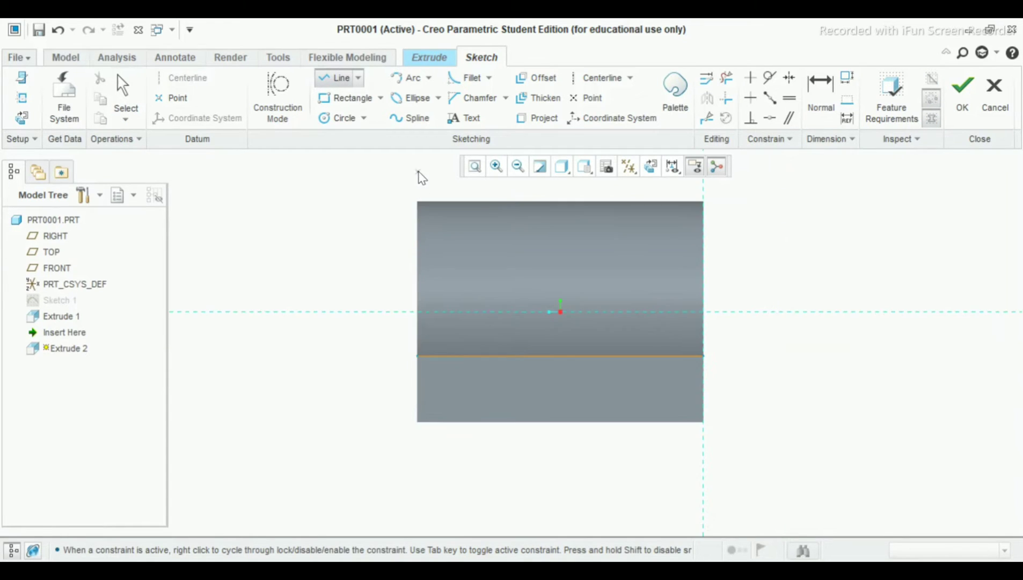
left_click(418, 356)
left_click(418, 171)
left_click(715, 194)
scroll(711, 189, "down", 2)
scroll(704, 199, "up", 3)
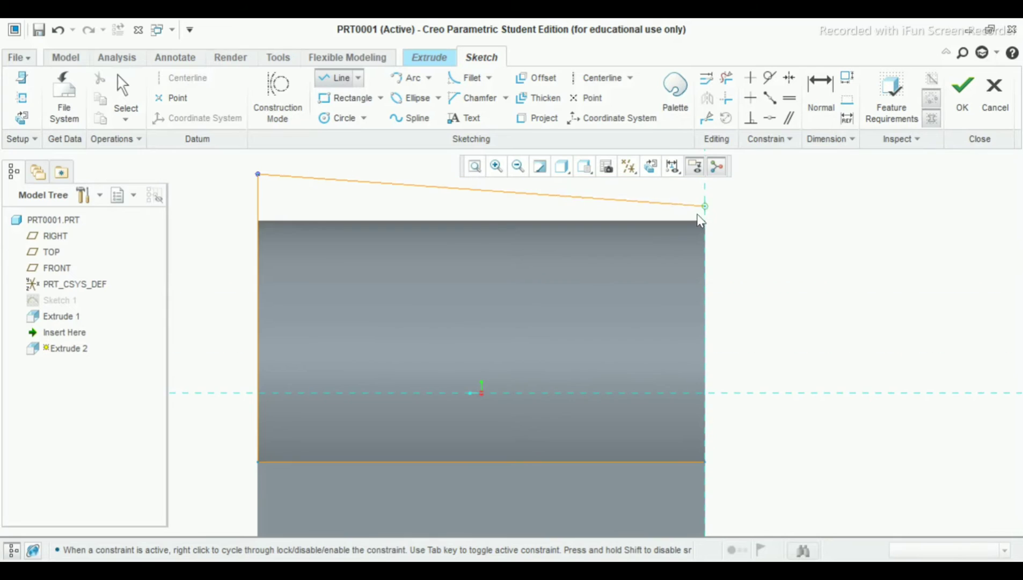
scroll(697, 213, "down", 2)
scroll(694, 223, "down", 1)
left_click(698, 203)
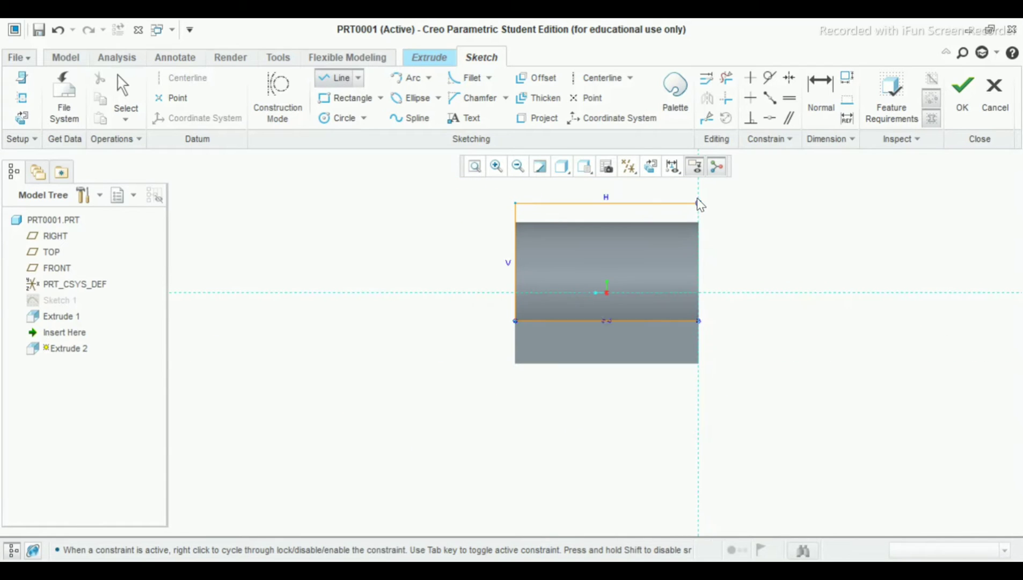
scroll(699, 324, "down", 1)
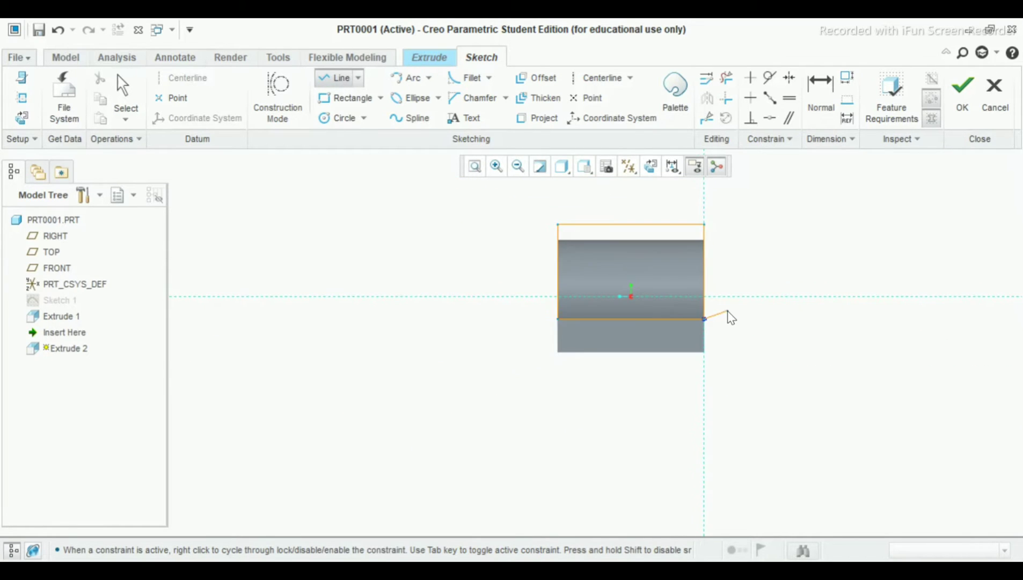
middle_click(729, 296)
scroll(725, 238, "up", 1)
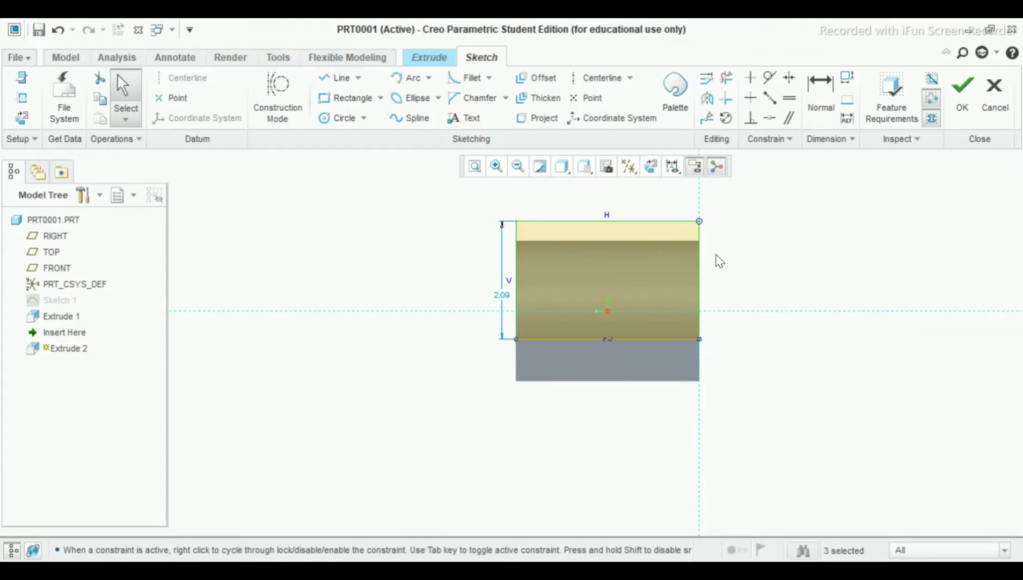
scroll(719, 234, "up", 1)
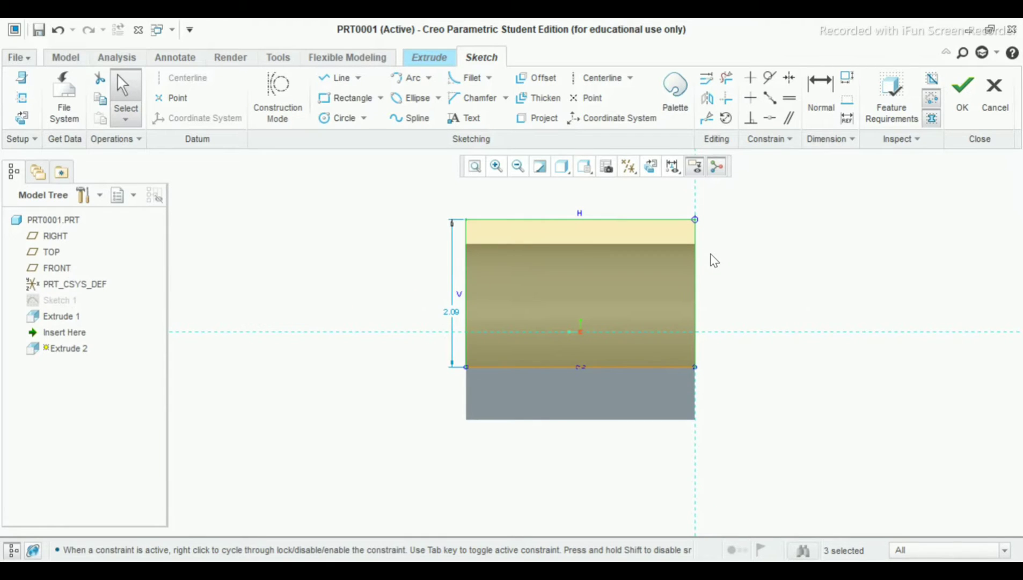
Add the part's bottom surface as a sketch reference.
left_click(18, 101)
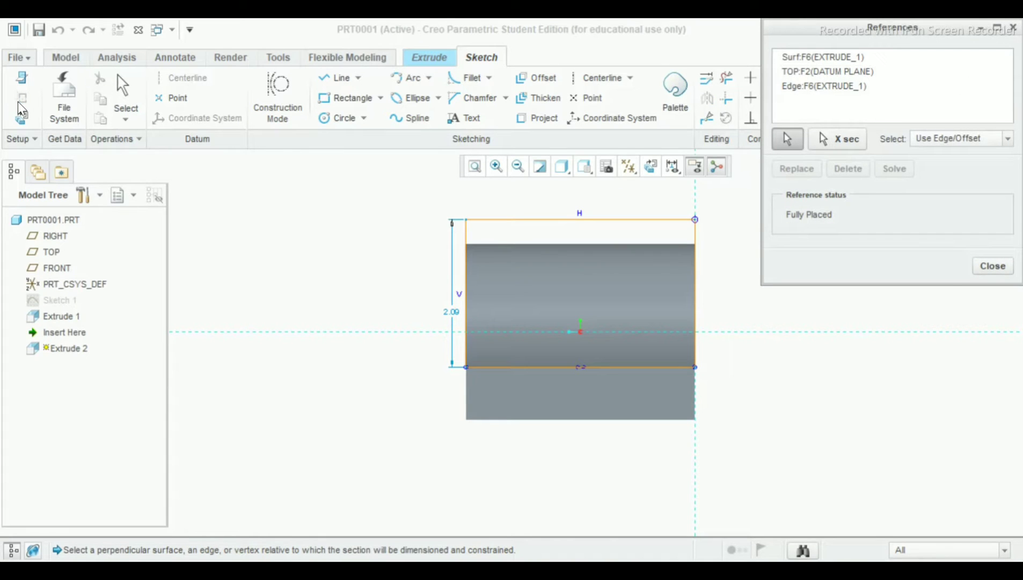
left_click(514, 419)
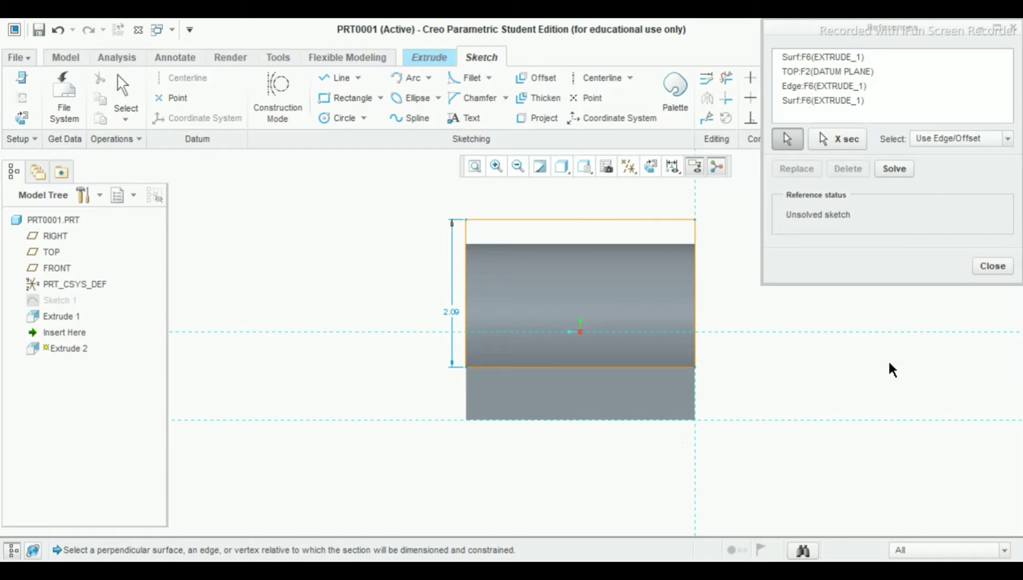
left_click(989, 267)
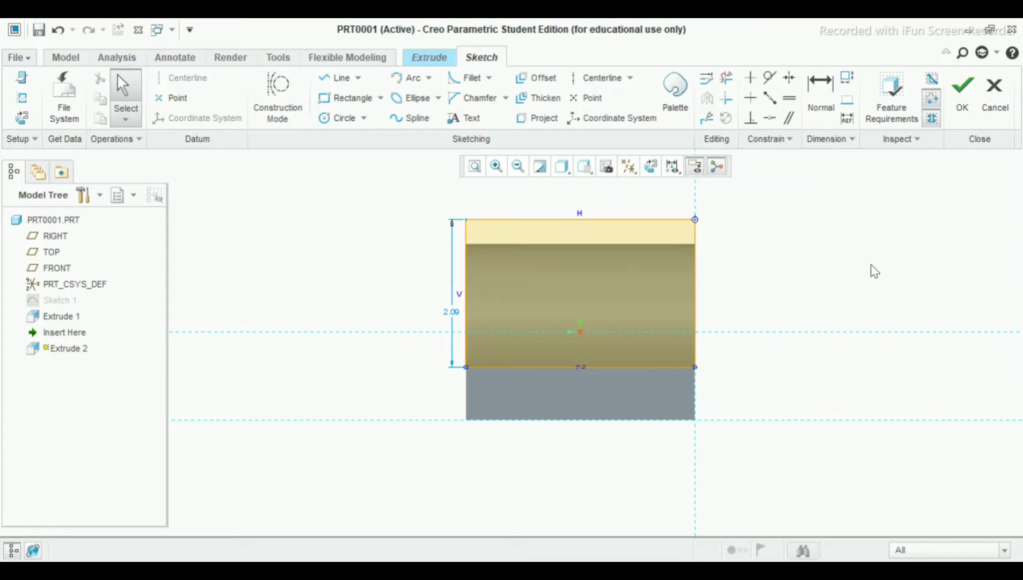
Dimension the rectangle's height to the bottom reference and set it to 3.50.
left_click(815, 109)
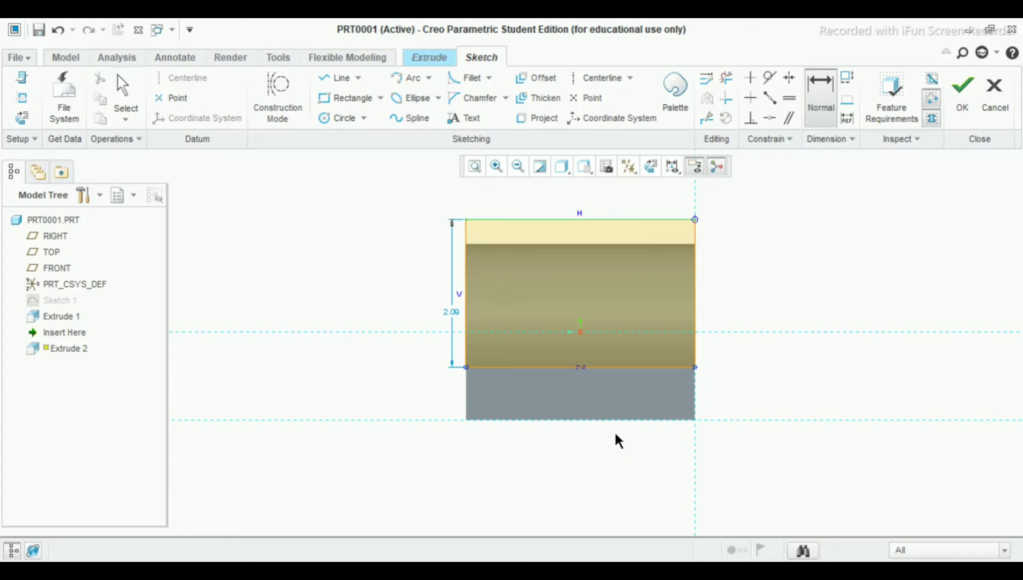
middle_click(773, 357)
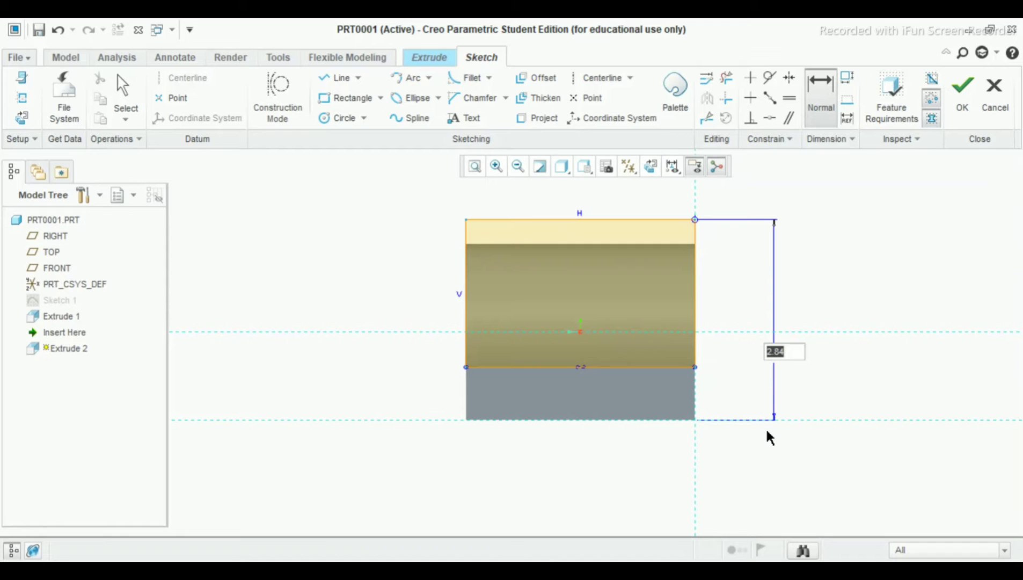
key("alt+Tab")
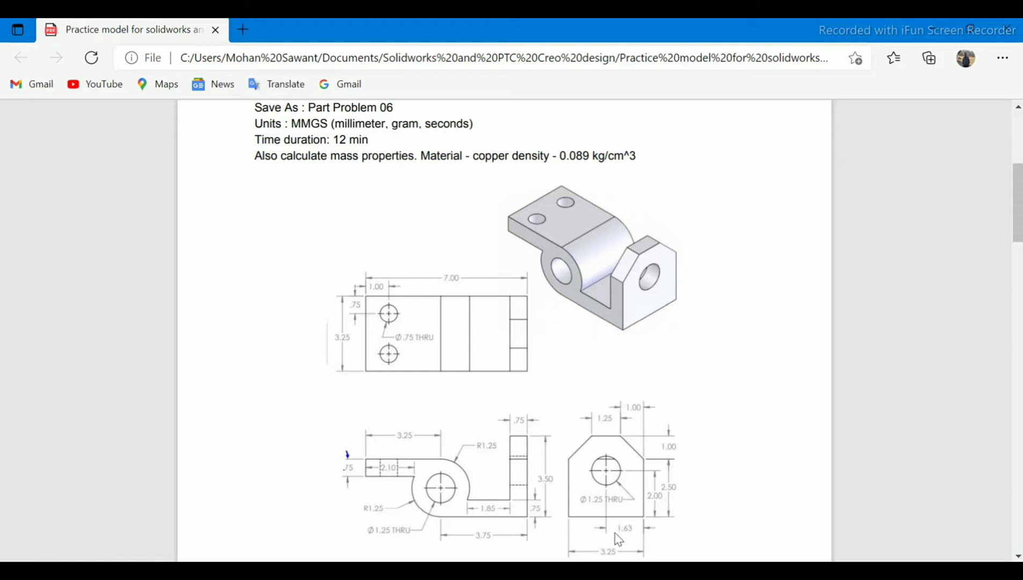
left_click(728, 523)
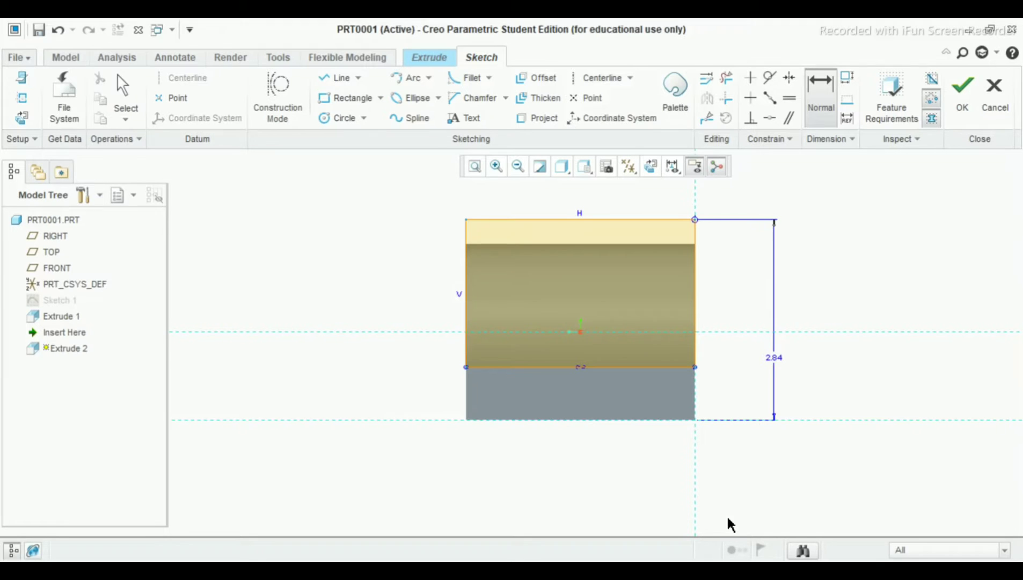
double_click(774, 357)
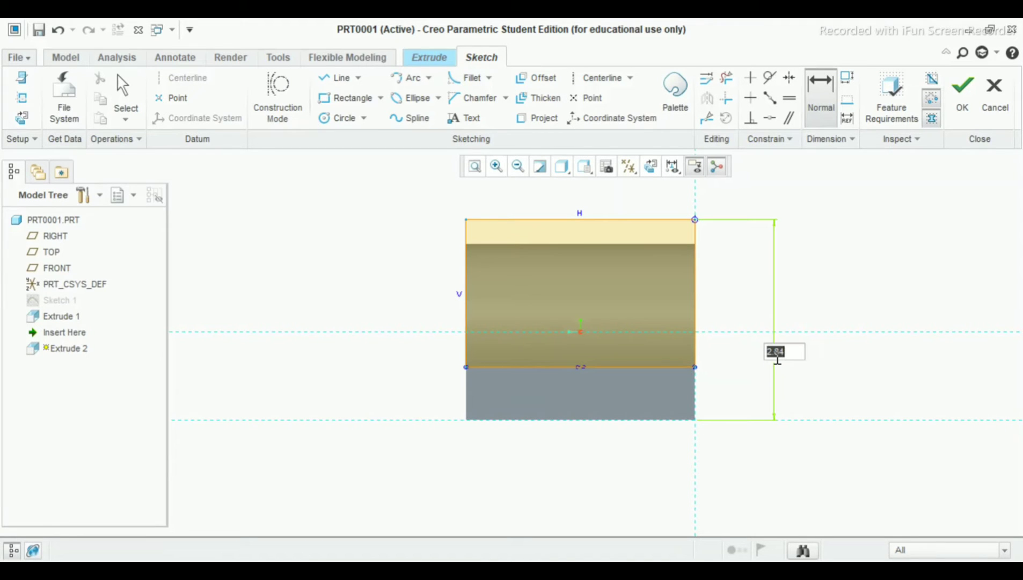
type("3.5")
key("Return")
scroll(727, 309, "down", 1)
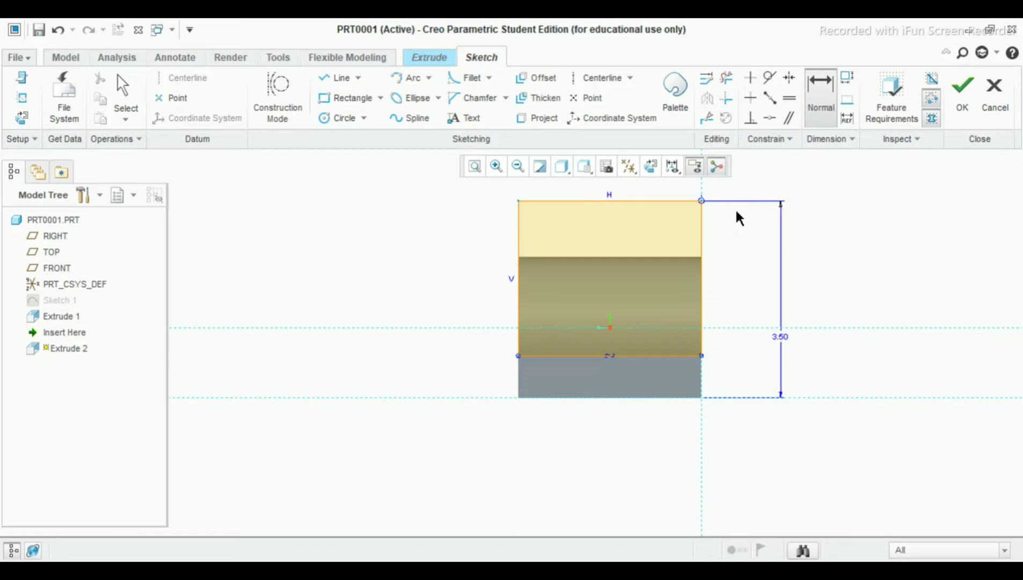
middle_click(804, 198)
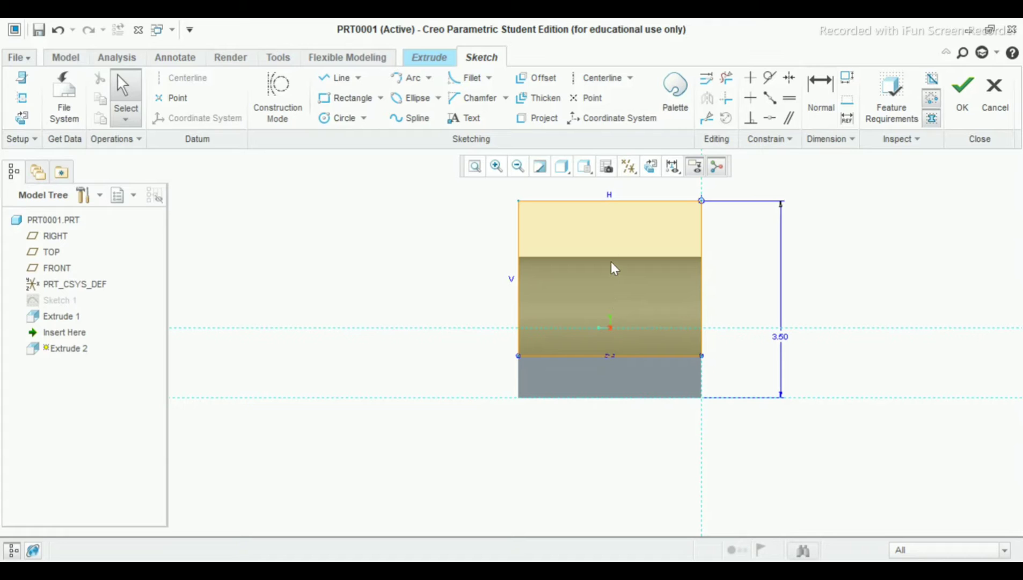
Place a vertical centerline through the bottom edge's midpoint.
left_click(604, 77)
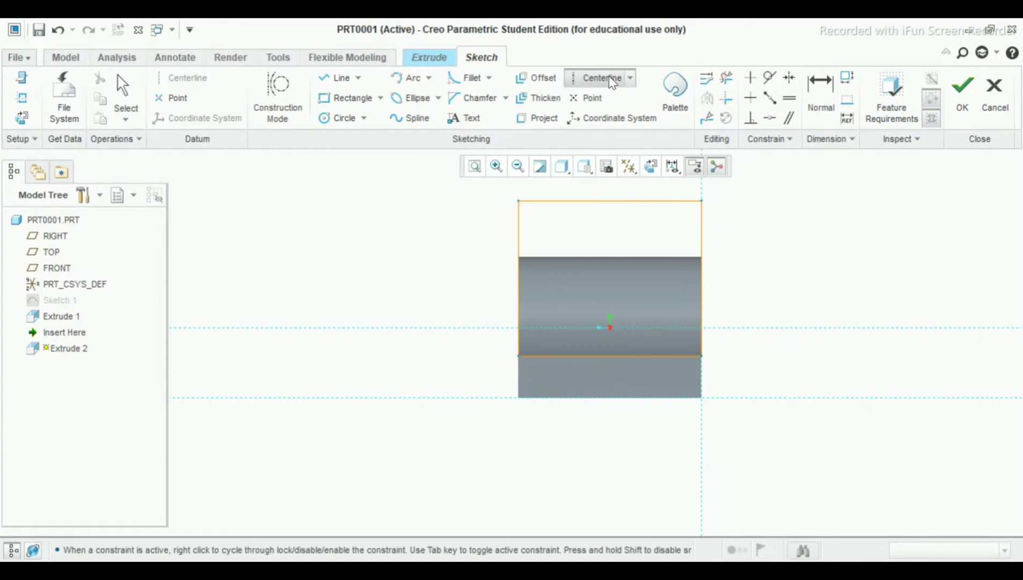
left_click(609, 354)
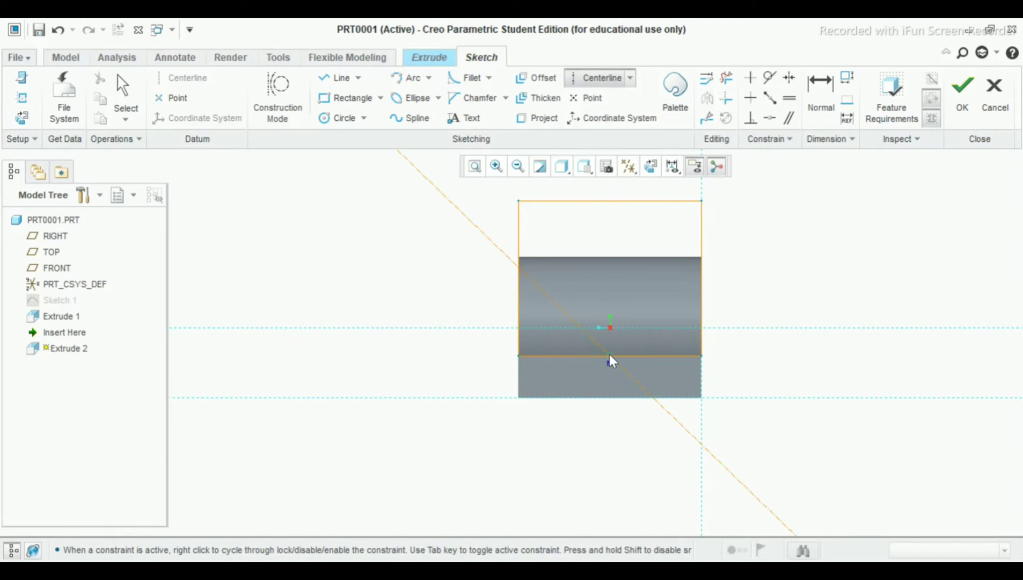
left_click(609, 269)
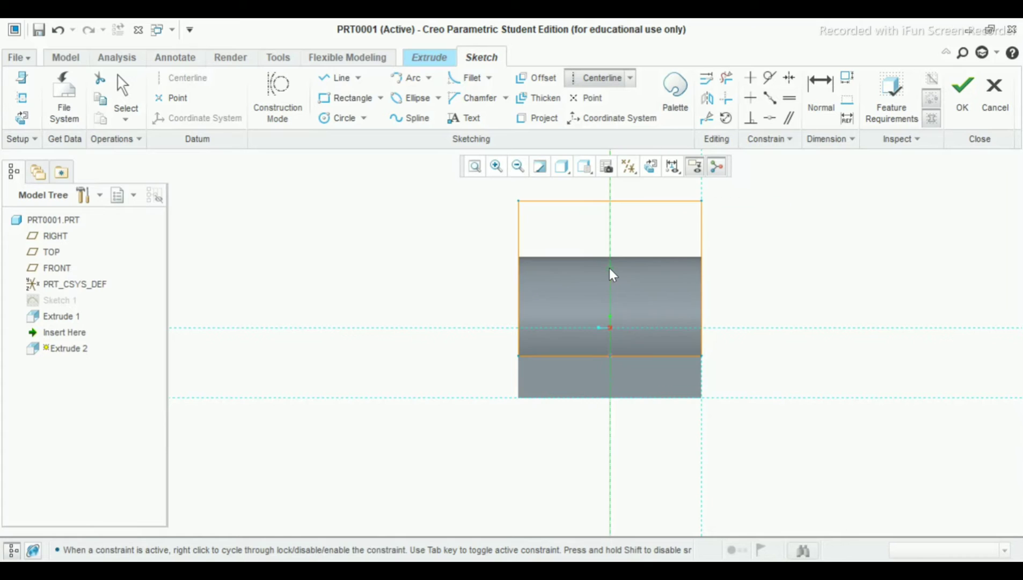
middle_click(781, 237)
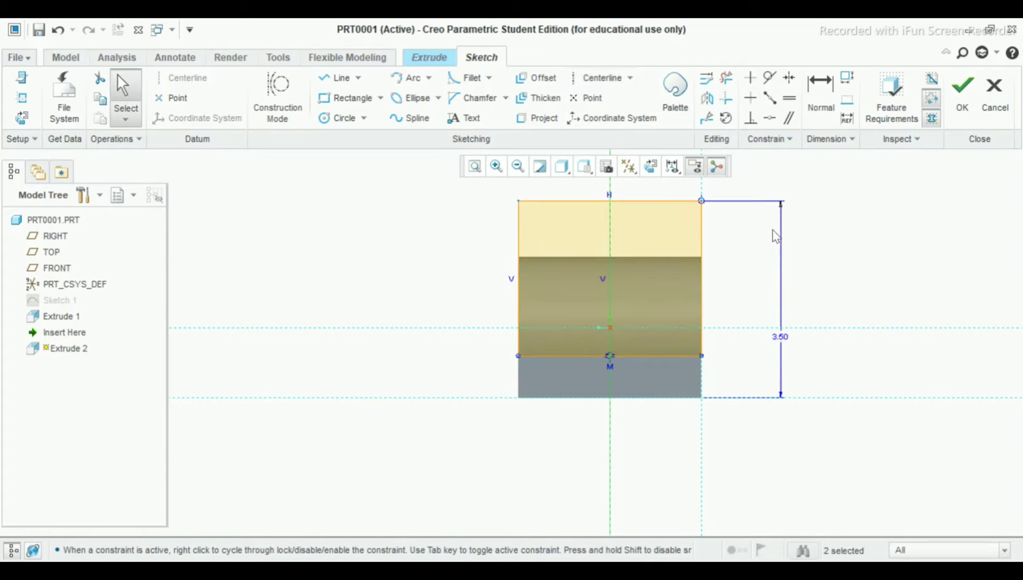
scroll(767, 228, "up", 1)
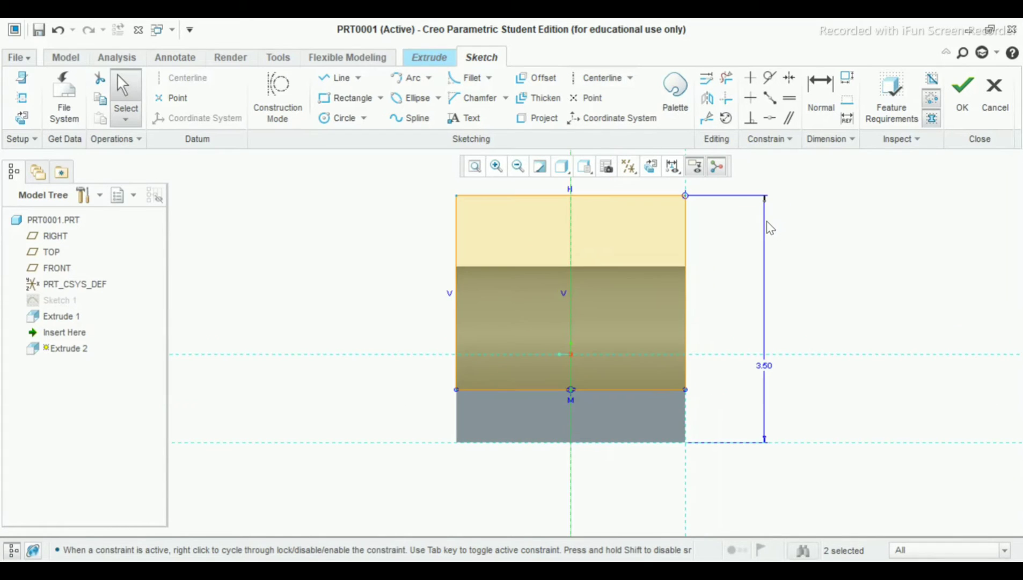
Draw a circle on the top edge at the centerline and set its diameter to 1.25.
left_click(339, 118)
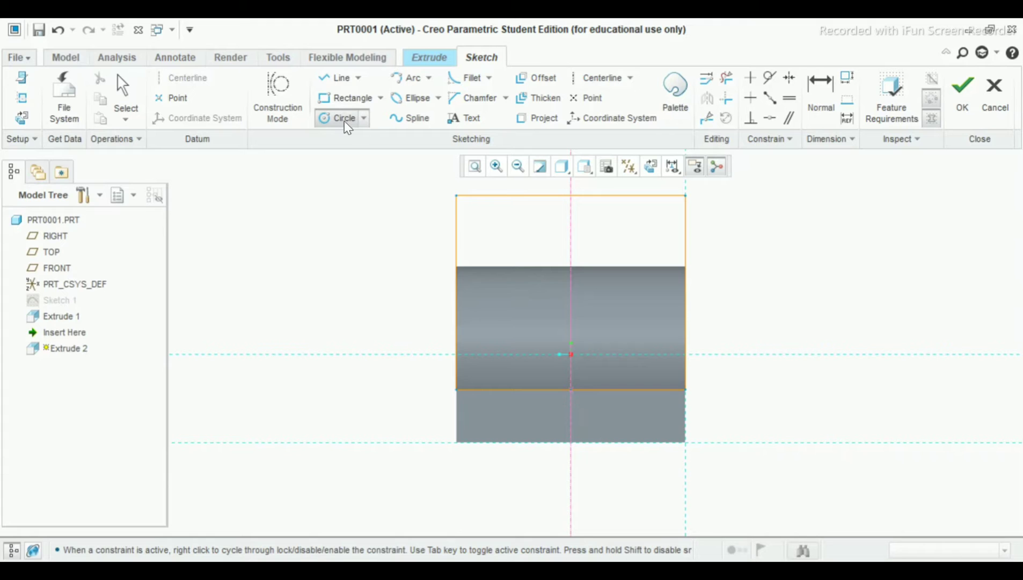
left_click(570, 267)
left_click(580, 298)
middle_click(756, 288)
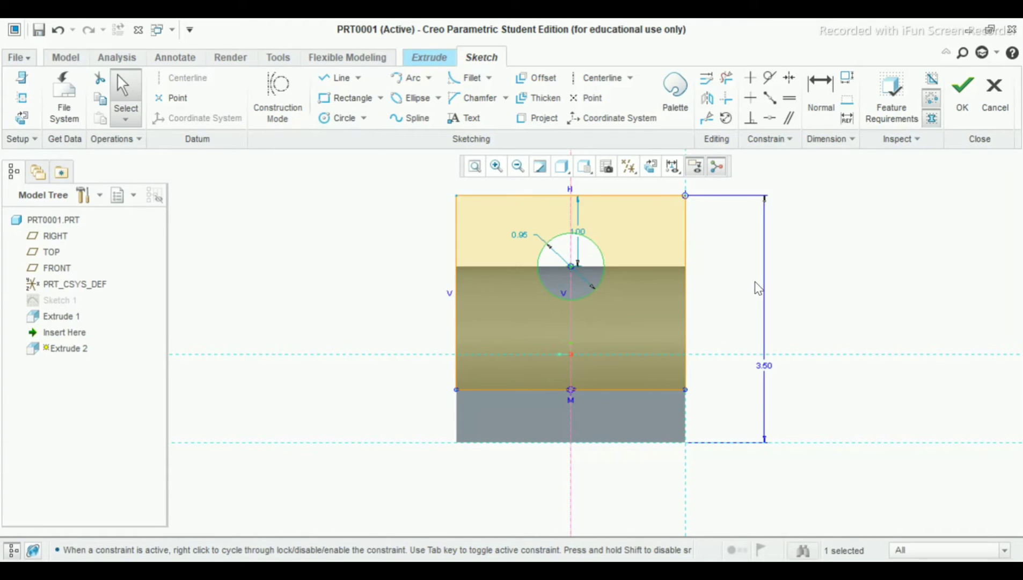
double_click(520, 235)
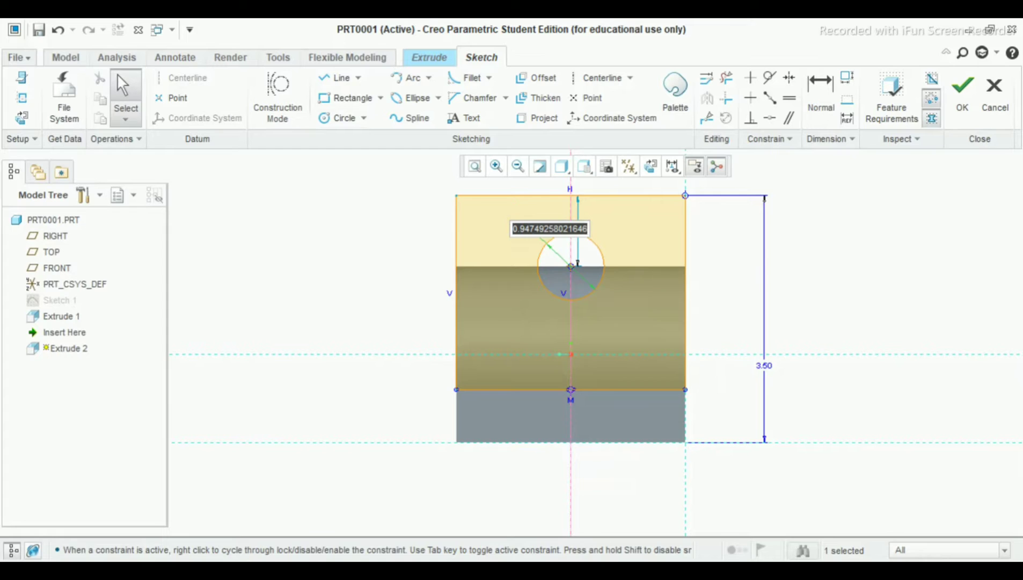
key("alt+Tab")
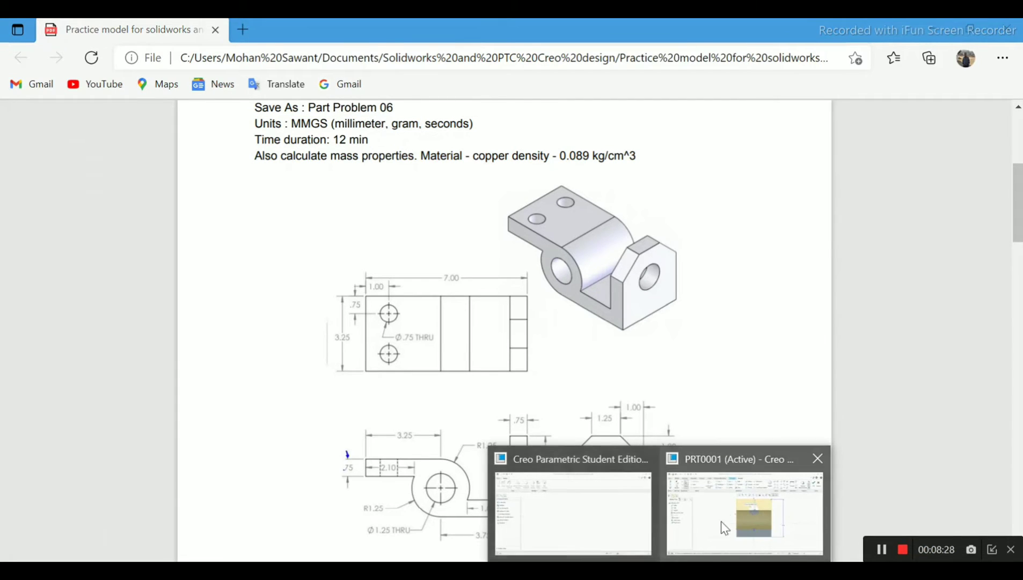
left_click(721, 524)
double_click(520, 235)
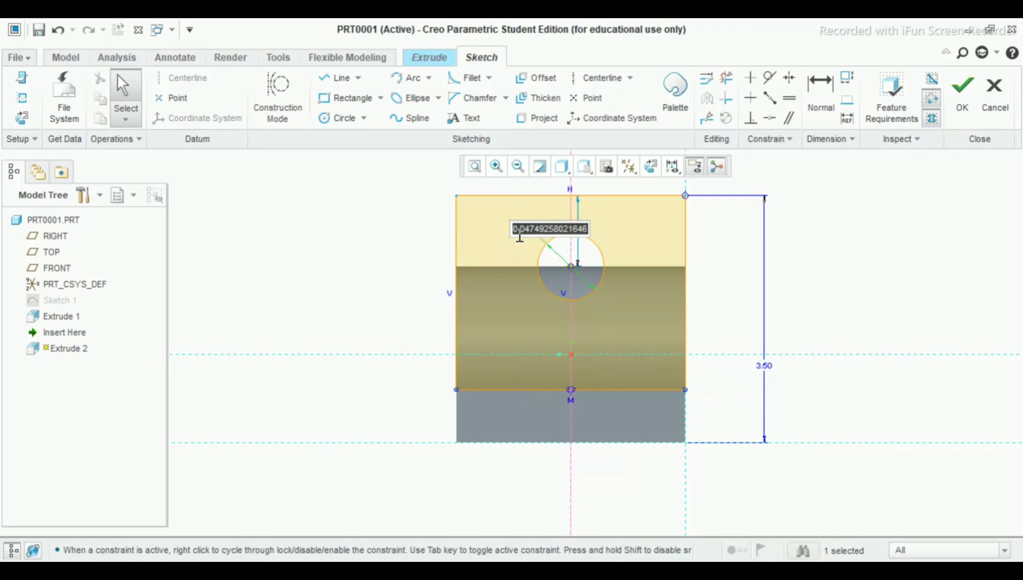
type("1")
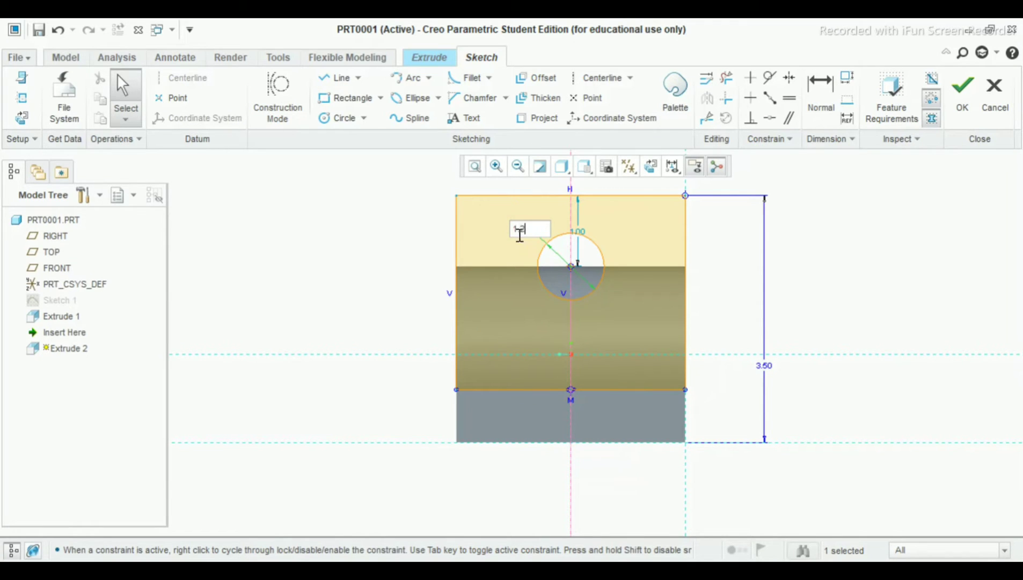
type(".25")
key("Return")
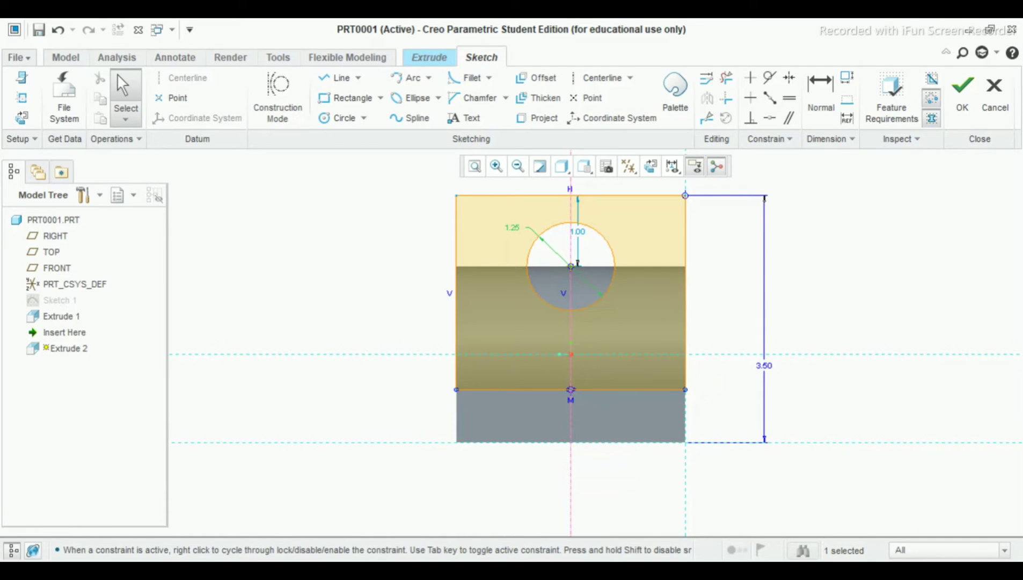
key("alt+Tab")
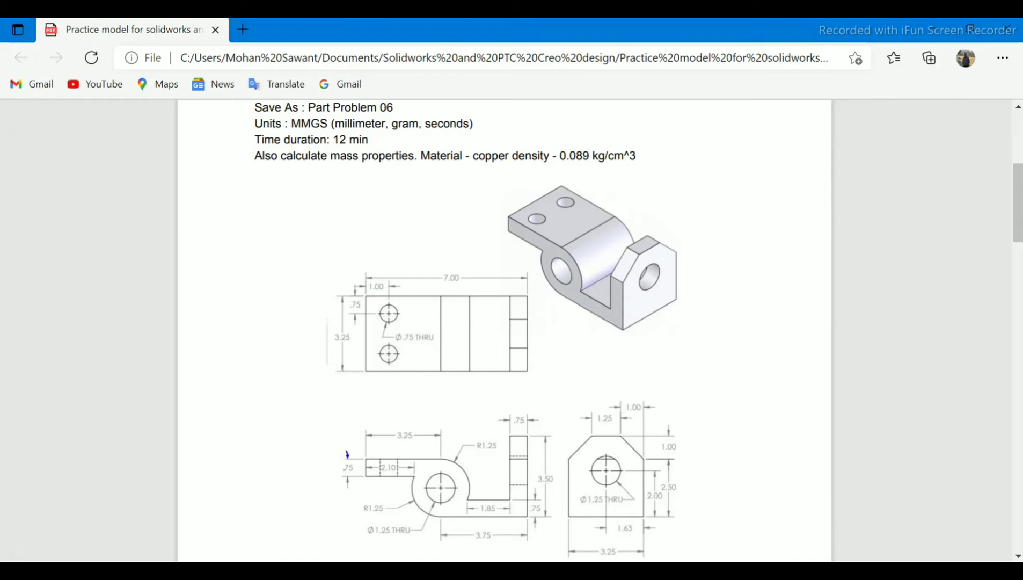
Dimension the circle centre 2.00 above the block's bottom edge.
left_click(659, 571)
left_click(708, 518)
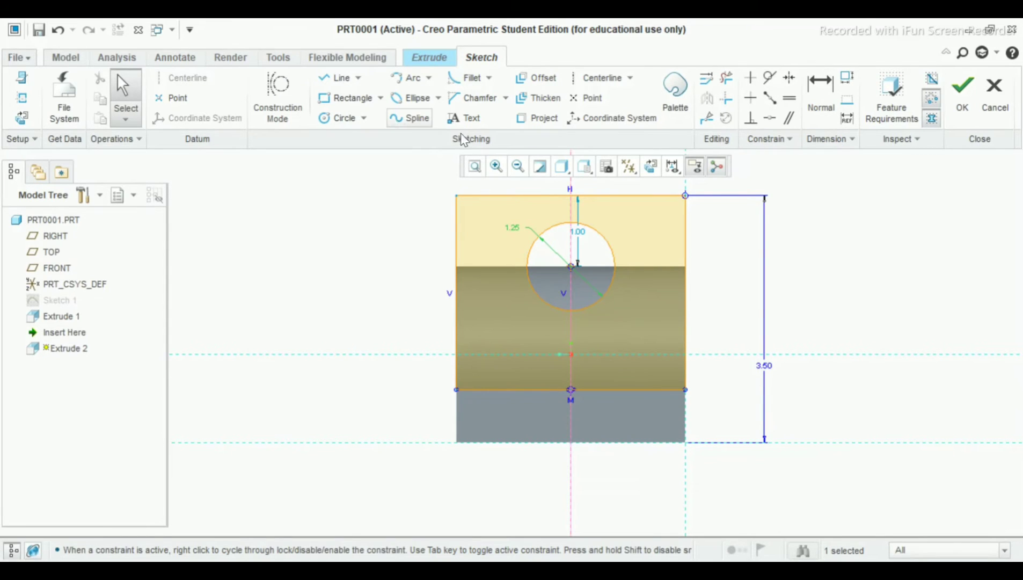
left_click(820, 110)
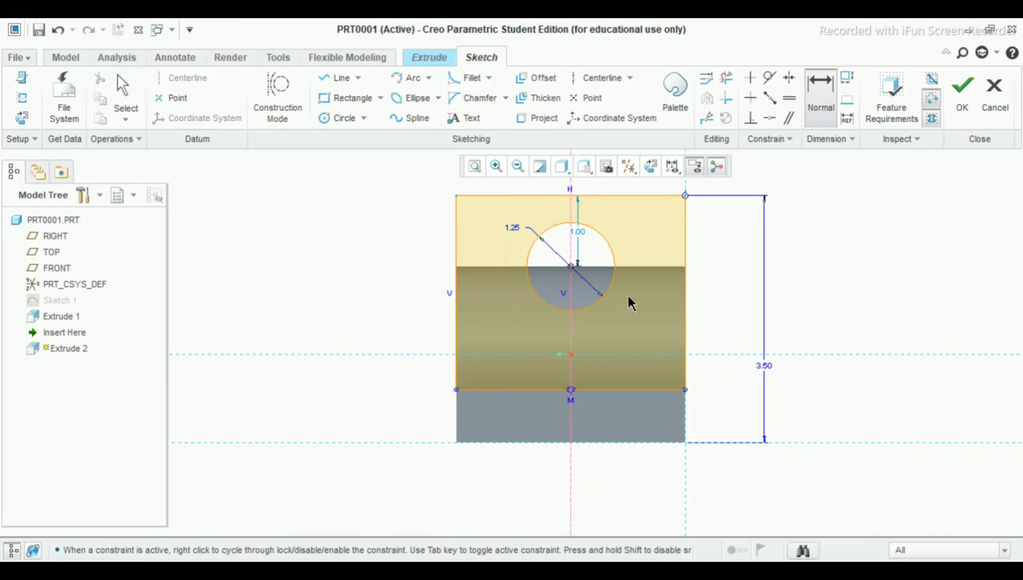
left_click(572, 269)
middle_click(723, 324)
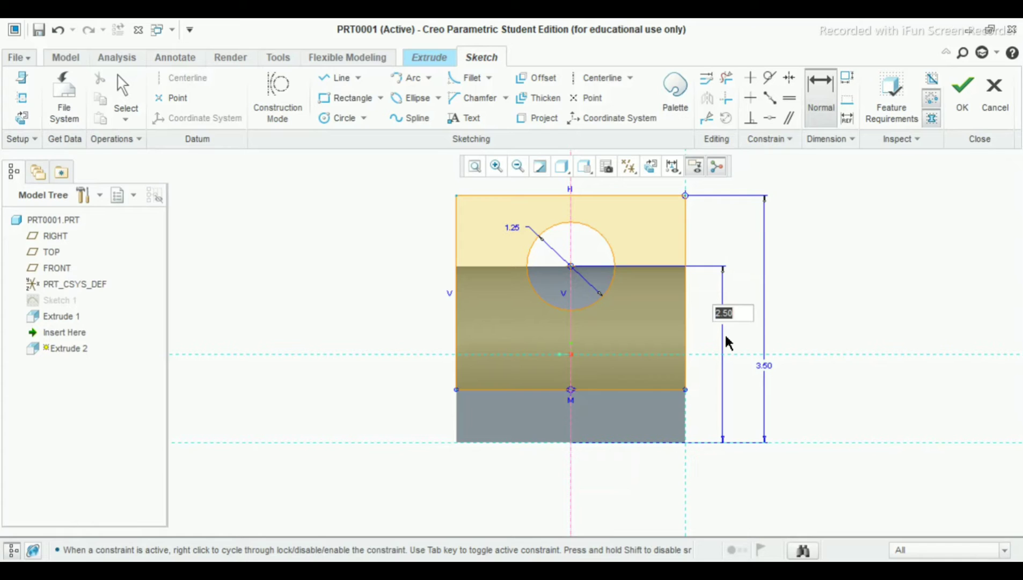
type("2")
key("Return")
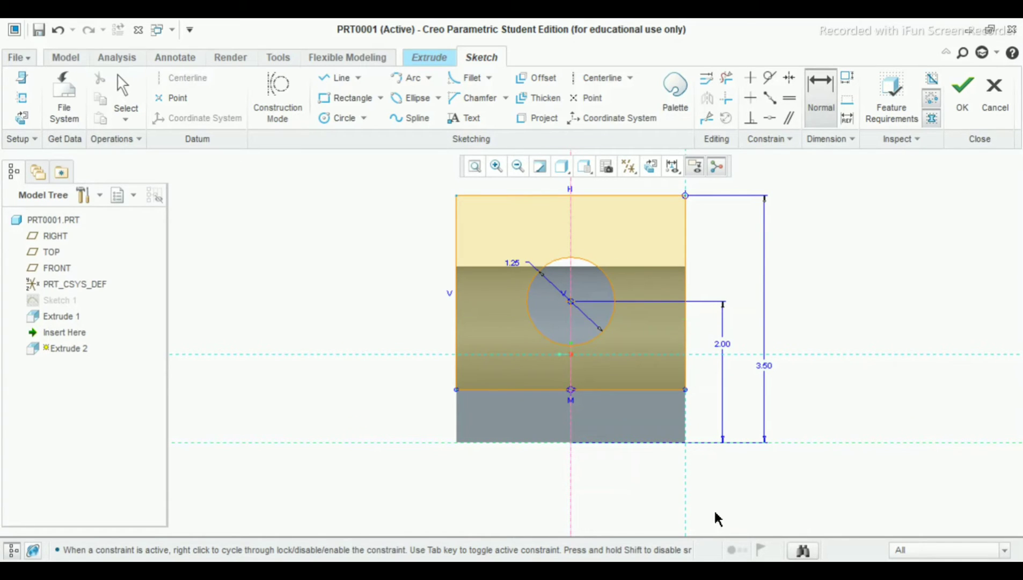
Check the PDF drawing, then finish the Extrude 2 sketch.
left_click(659, 572)
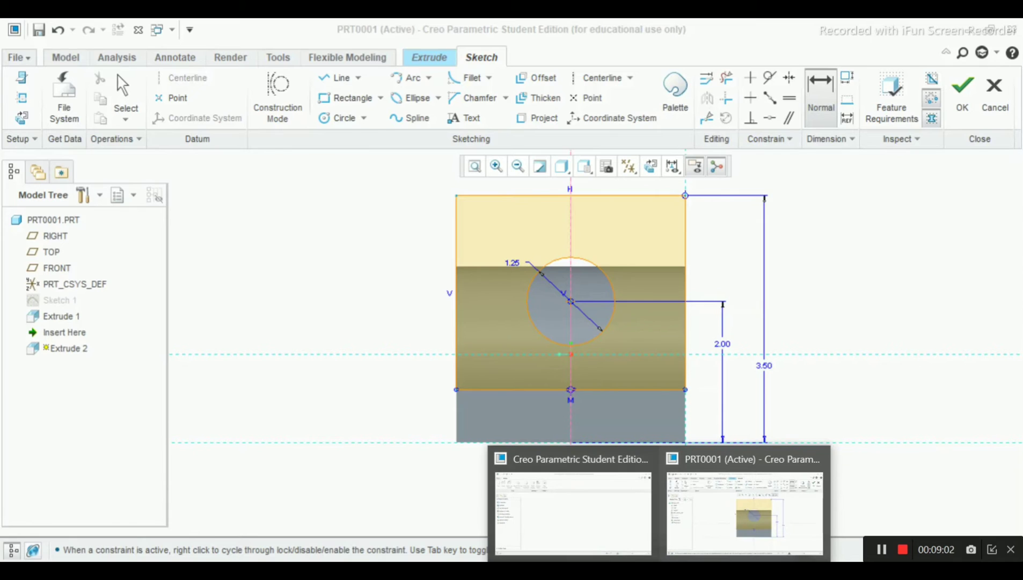
left_click(637, 571)
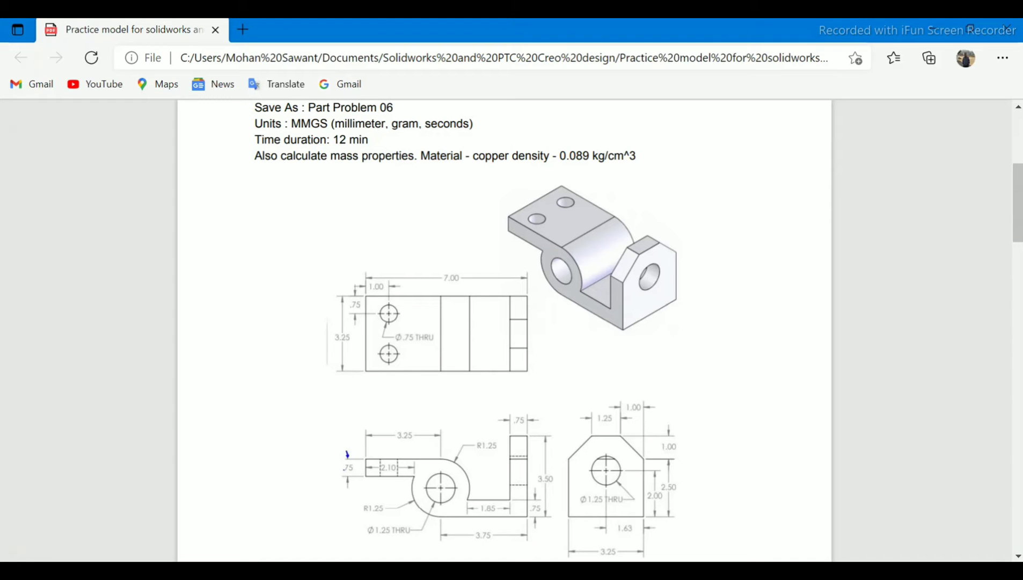
left_click(717, 513)
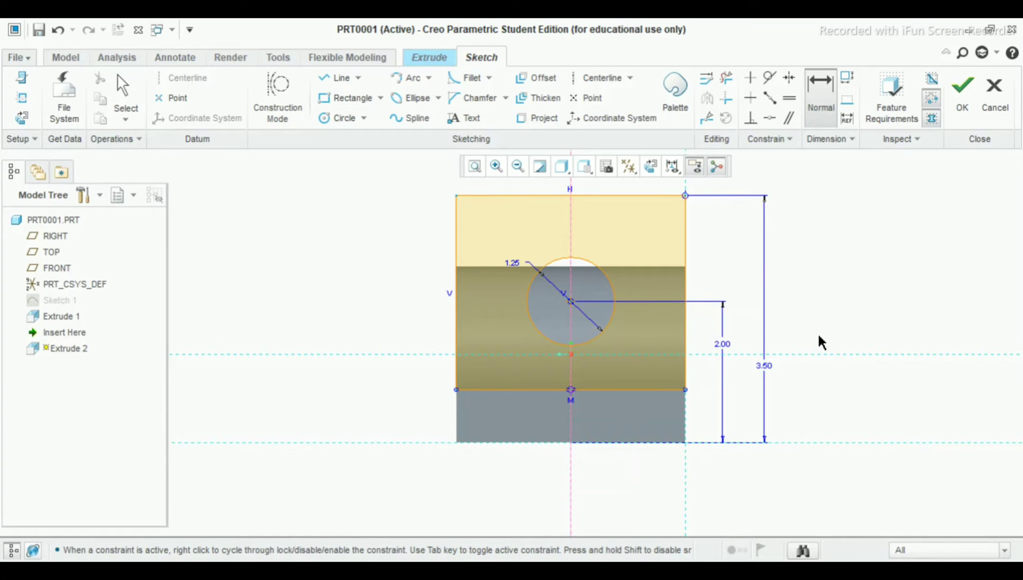
key("Escape")
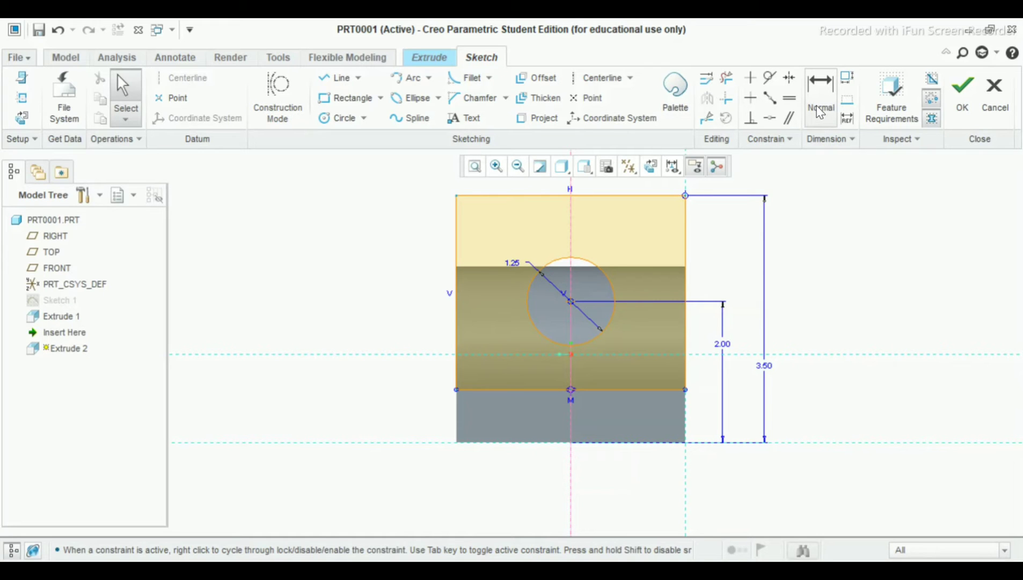
left_click(963, 102)
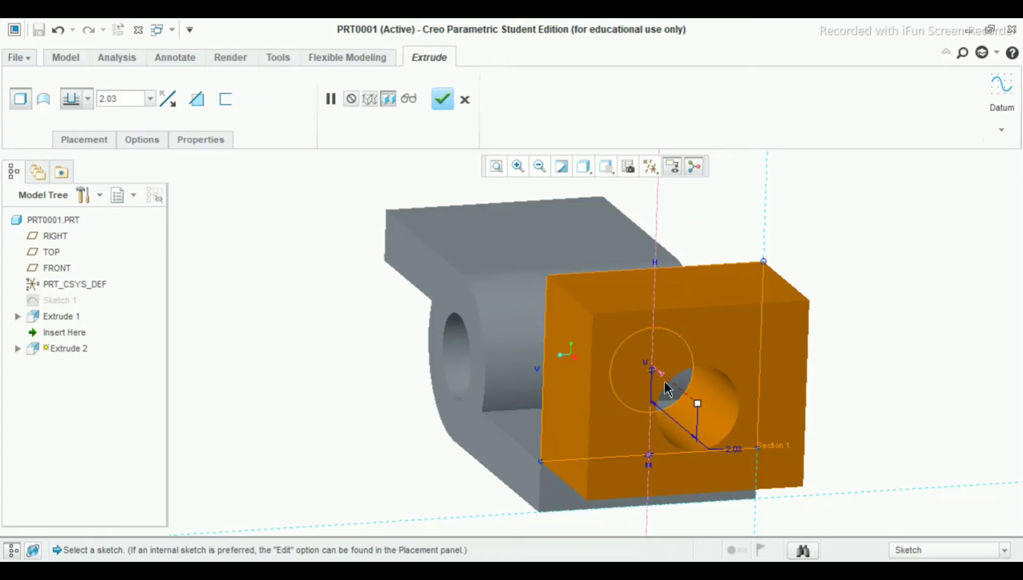
Flip the end block extrusion toward the hub, set depth 0.75, and complete it.
left_click(166, 107)
double_click(121, 104)
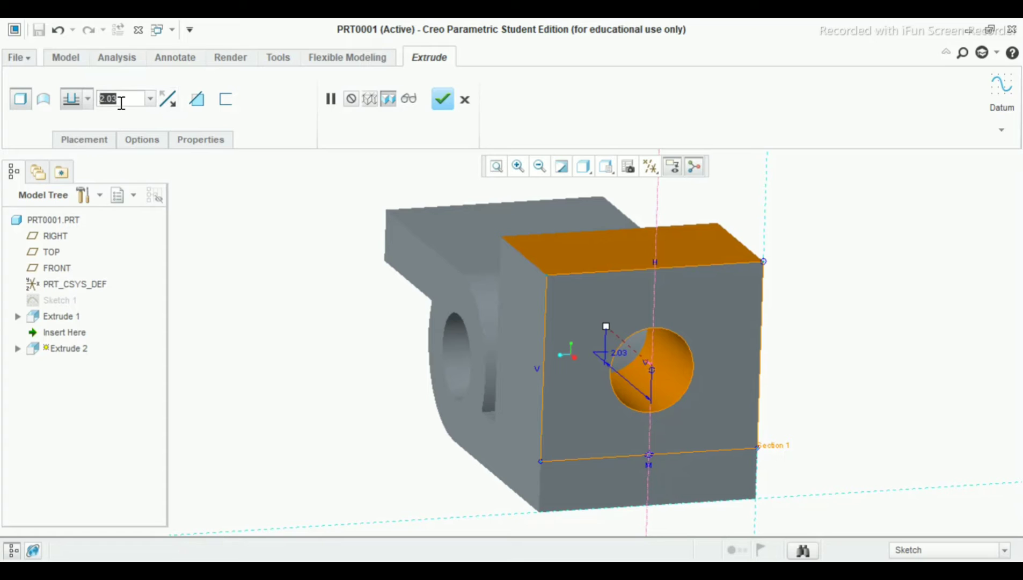
type("0.7")
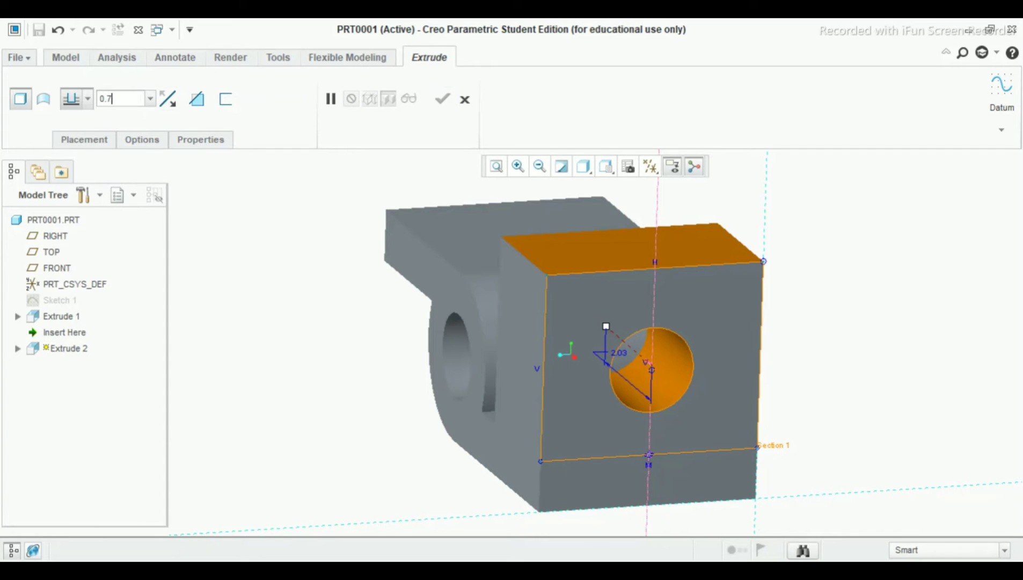
type("5")
key("Return")
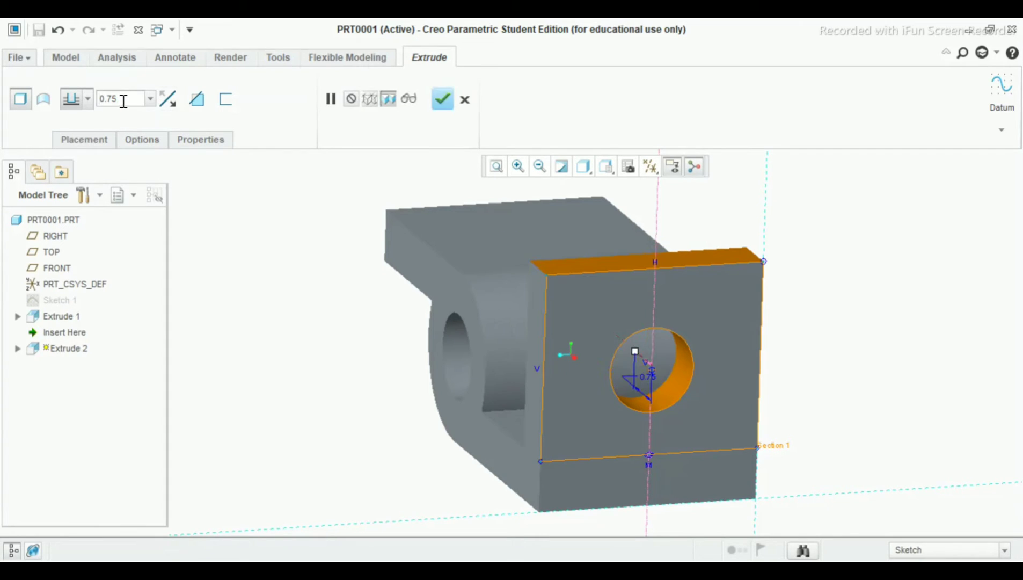
left_click(442, 100)
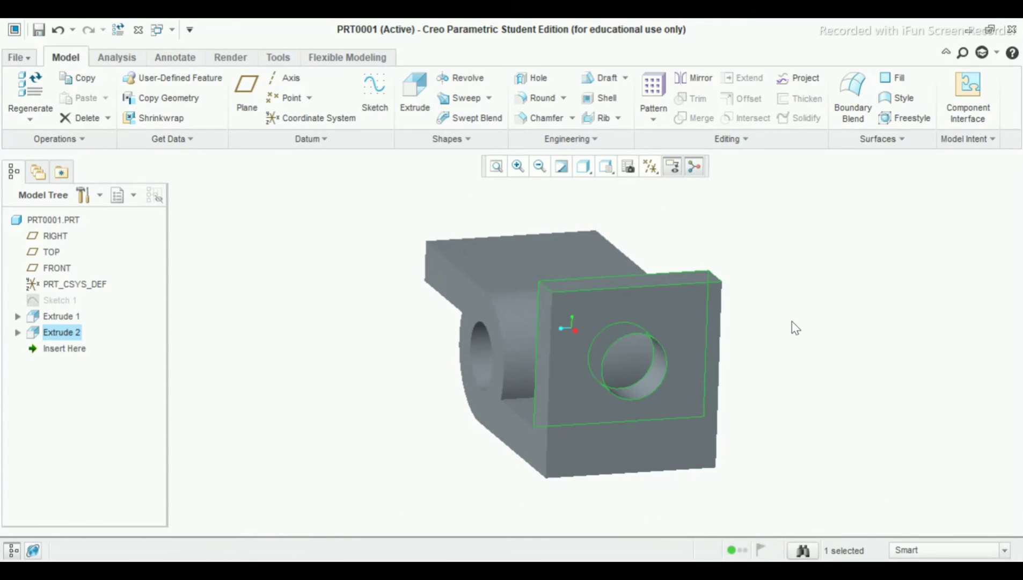
middle_click_drag(793, 322, 794, 323)
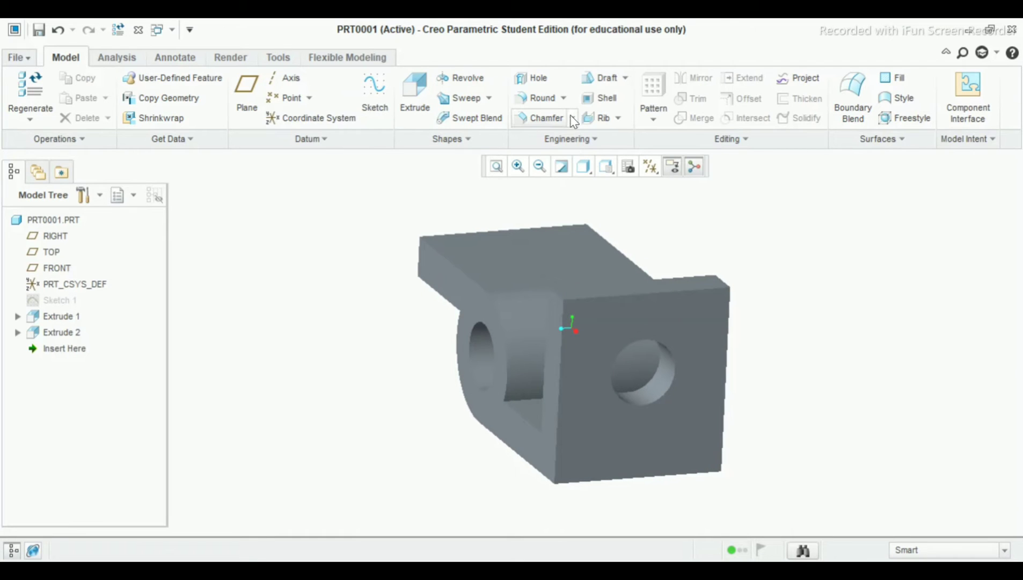
Start an edge chamfer and settle on the D x D scheme.
left_click(554, 121)
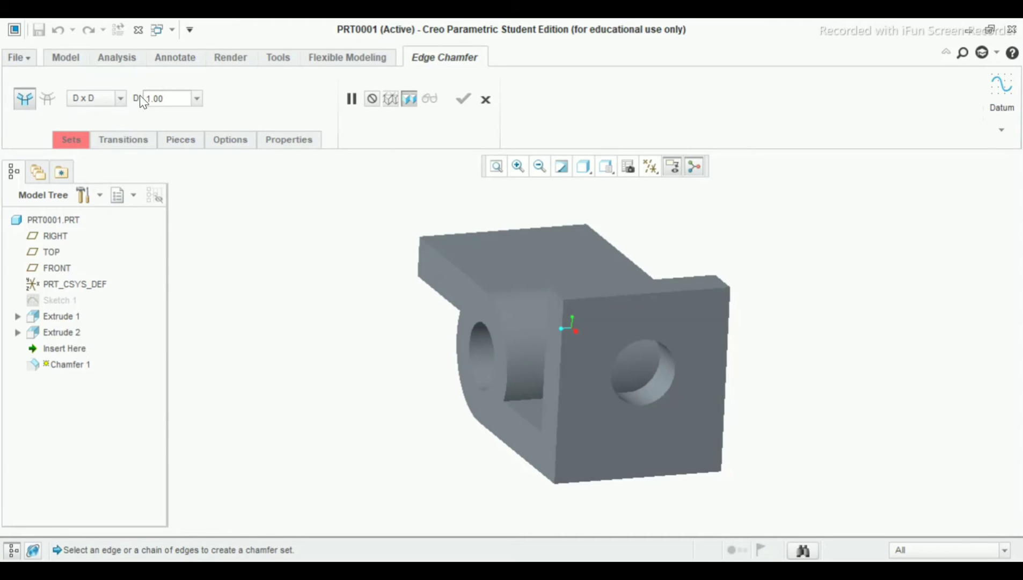
left_click(121, 98)
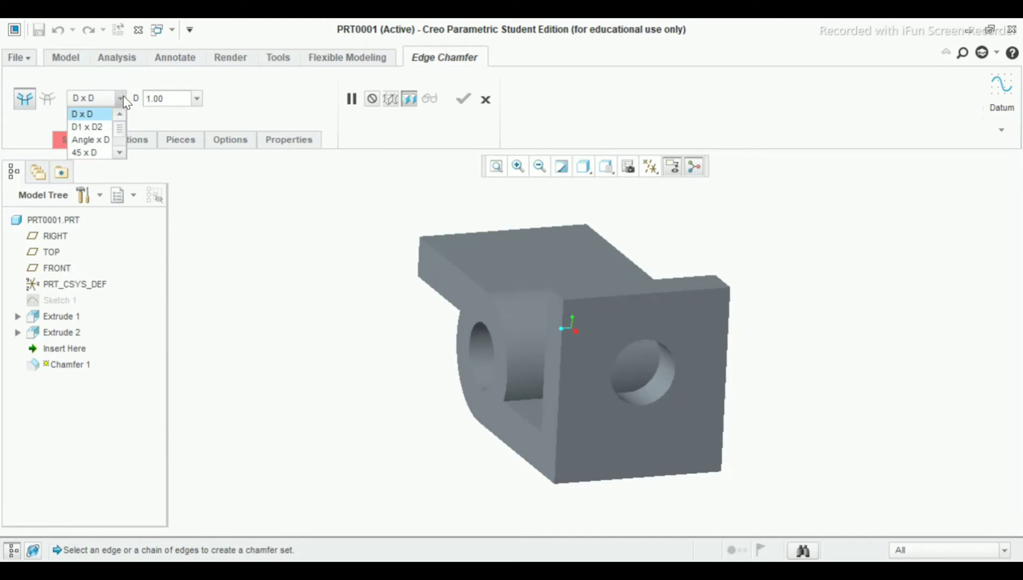
left_click(96, 129)
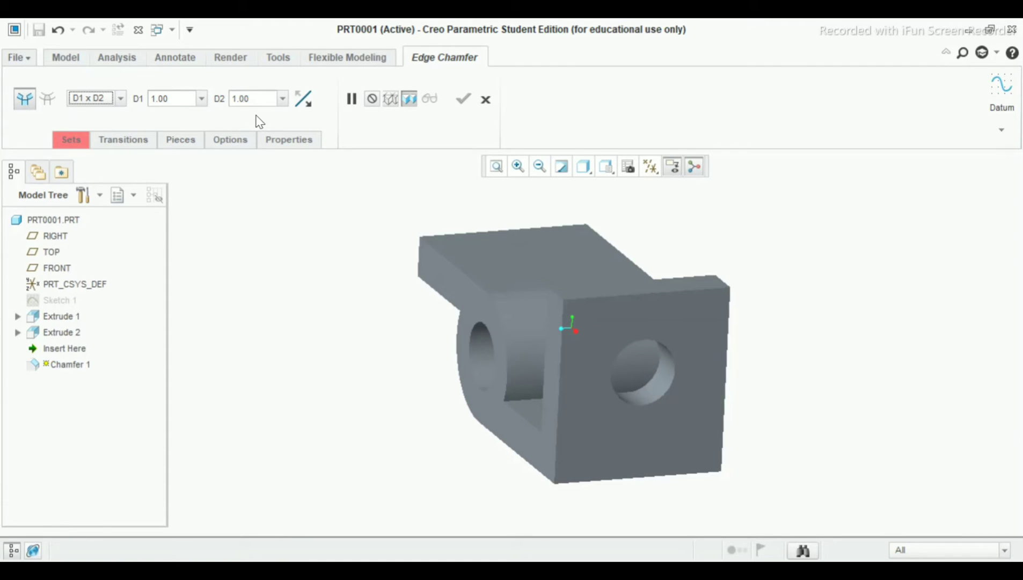
left_click(124, 99)
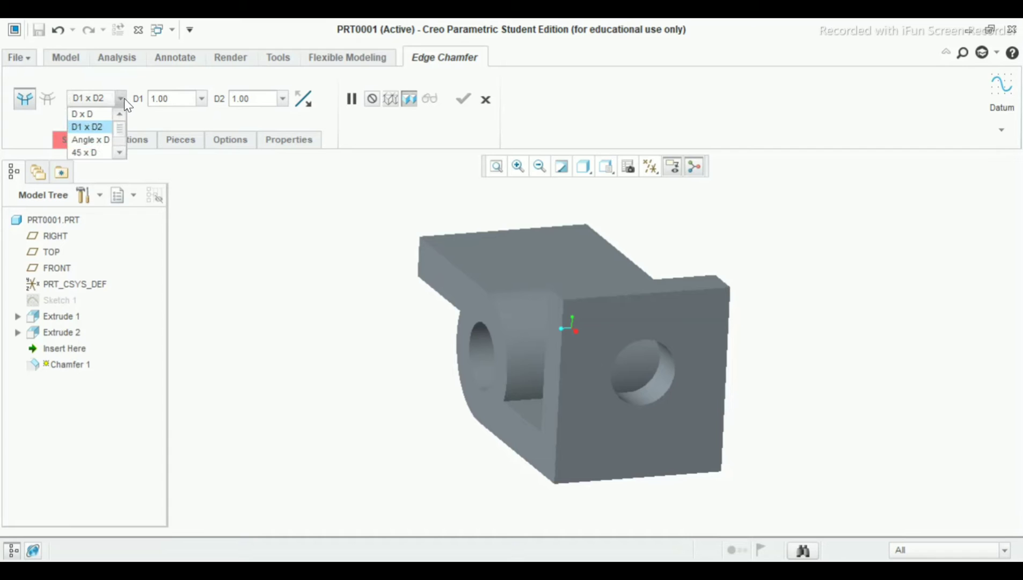
left_click(97, 116)
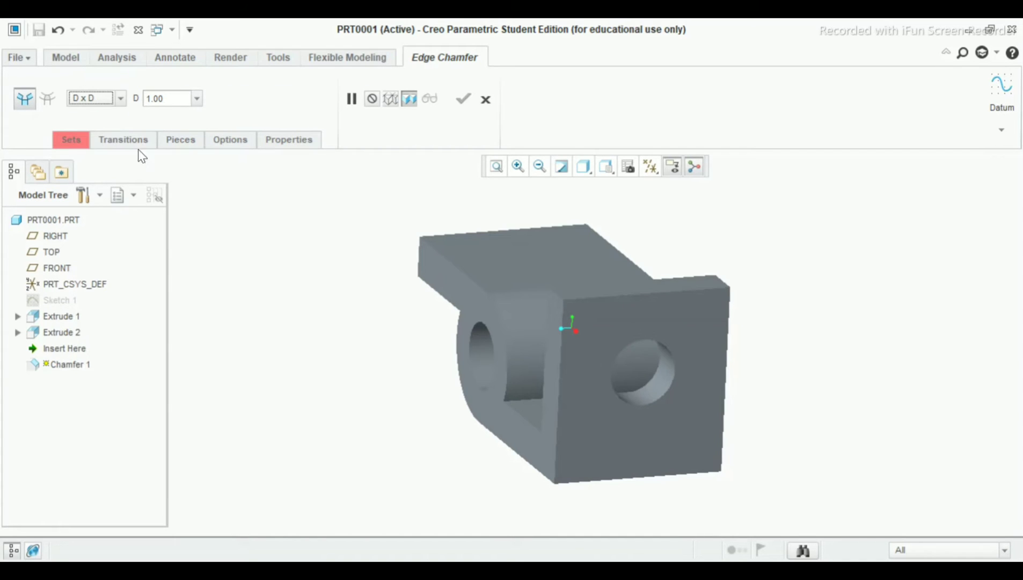
Chamfer both top corner edges of the end block by 1.00 and inspect them.
left_click(559, 298)
mouse_move(705, 310)
middle_mouse_down()
mouse_move(650, 308)
mouse_move(646, 324)
middle_mouse_up()
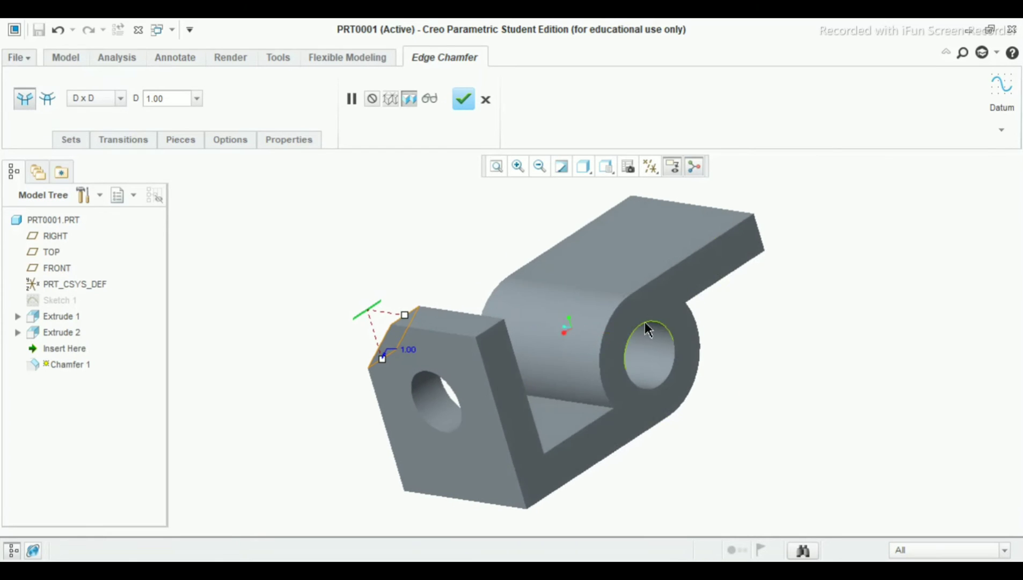
left_click(492, 329)
mouse_move(480, 297)
middle_mouse_down()
mouse_move(482, 269)
mouse_move(523, 265)
middle_mouse_up()
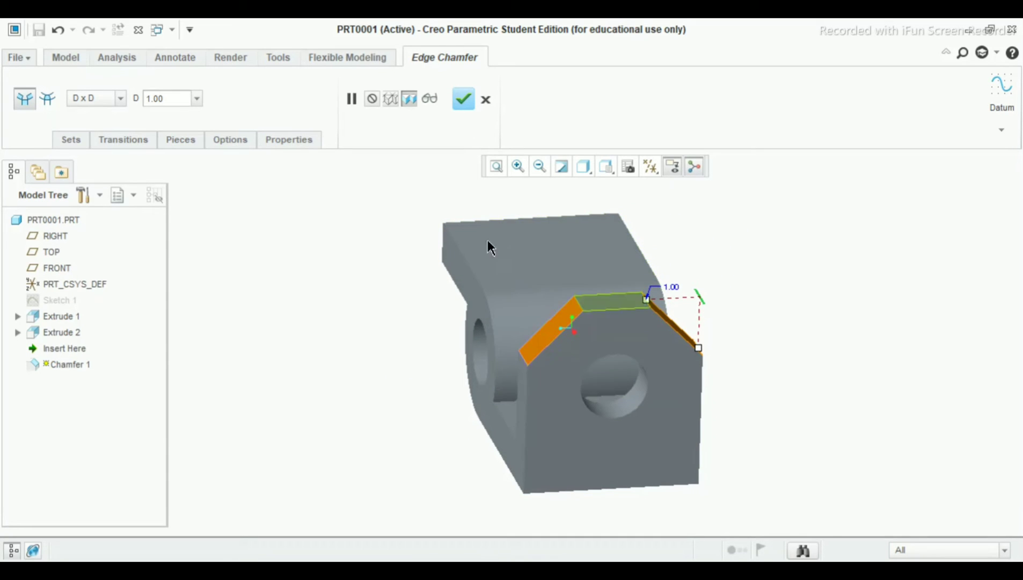
left_click(462, 104)
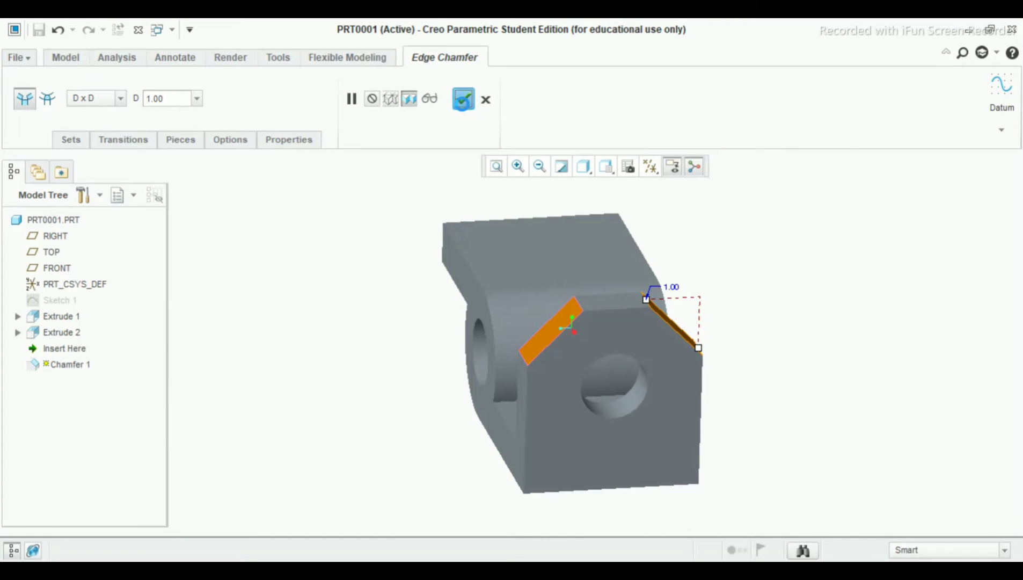
mouse_move(410, 326)
middle_mouse_down()
mouse_move(387, 291)
mouse_move(413, 299)
mouse_move(420, 325)
middle_mouse_up()
scroll(420, 324, "down", 3)
scroll(537, 372, "down", 3)
scroll(749, 395, "down", 2)
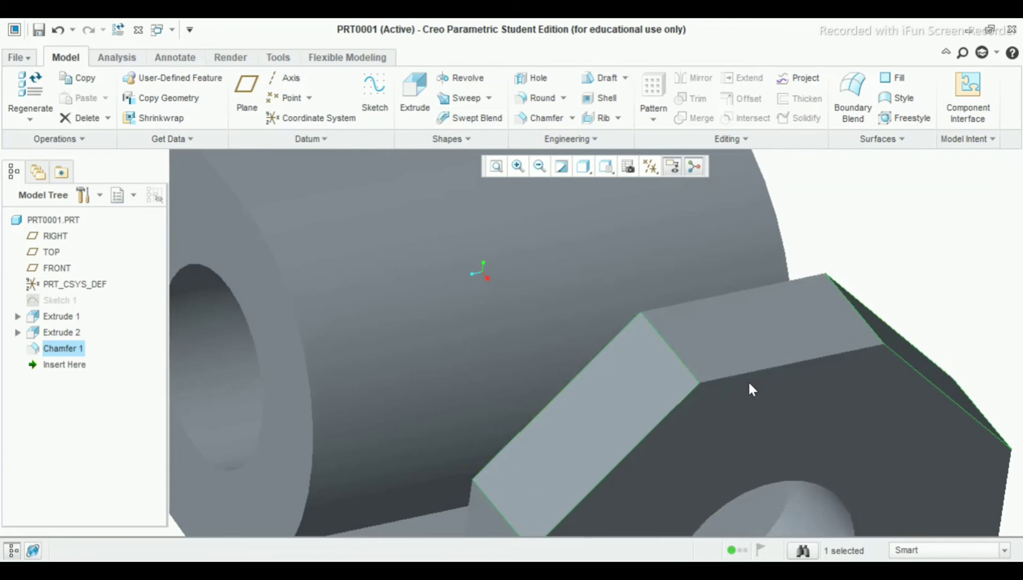
scroll(755, 387, "up", 3)
scroll(773, 400, "up", 3)
middle_click_drag(785, 406, 791, 370)
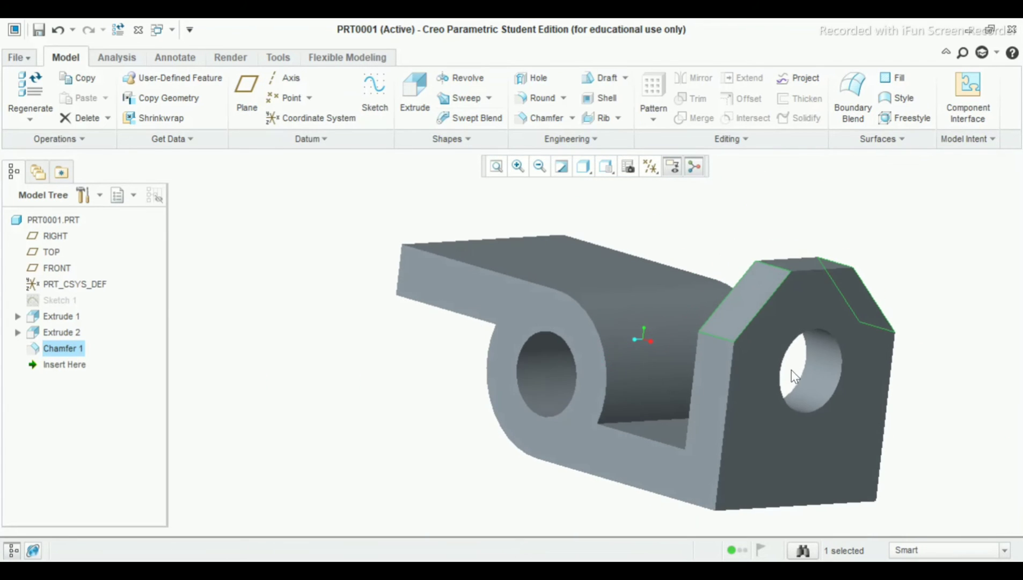
Select the flat arm's top face and start a new extrusion on it.
left_click(914, 234)
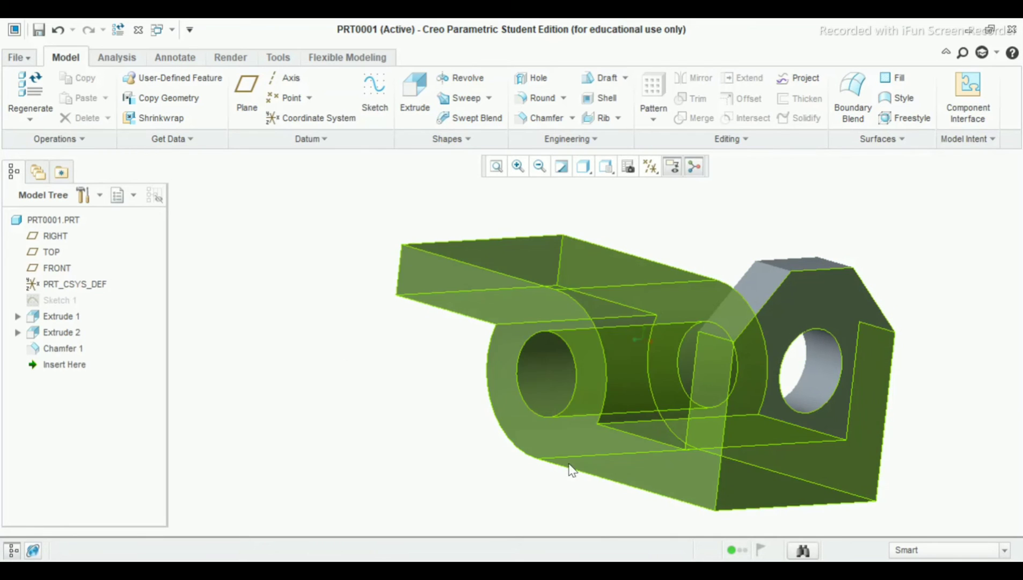
middle_click_drag(522, 279, 534, 290)
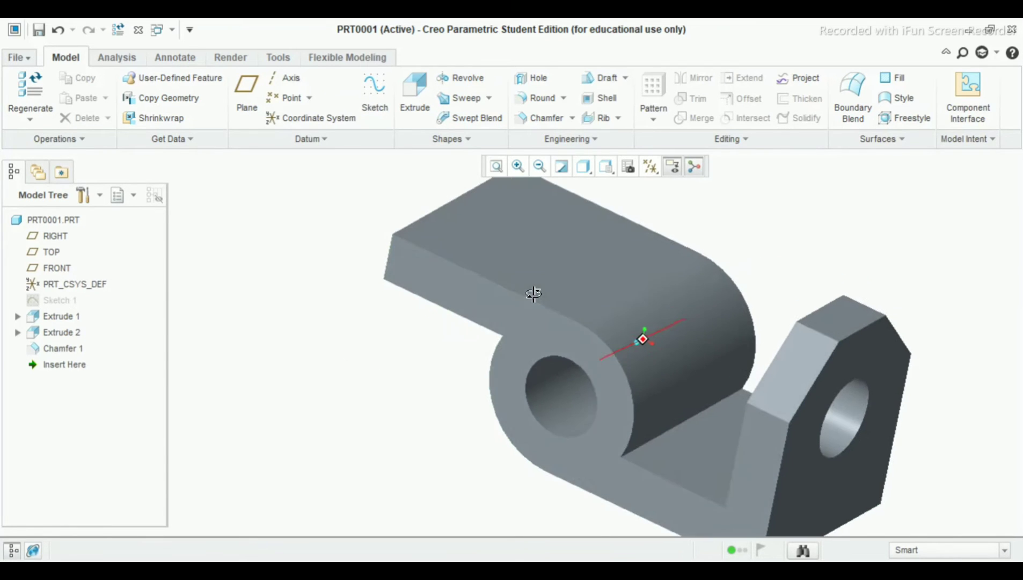
left_click(541, 244)
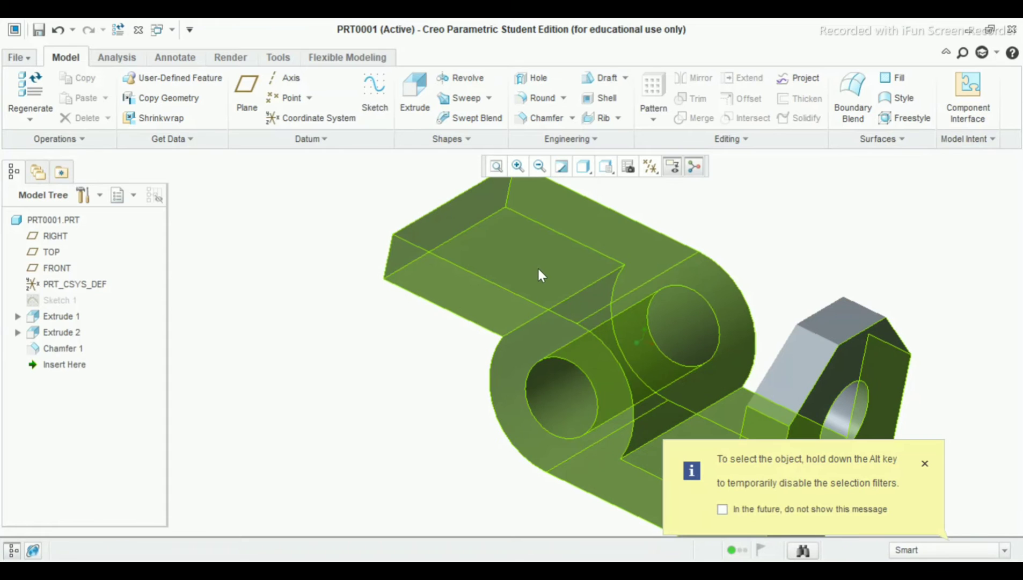
left_click(537, 261)
left_click(537, 248)
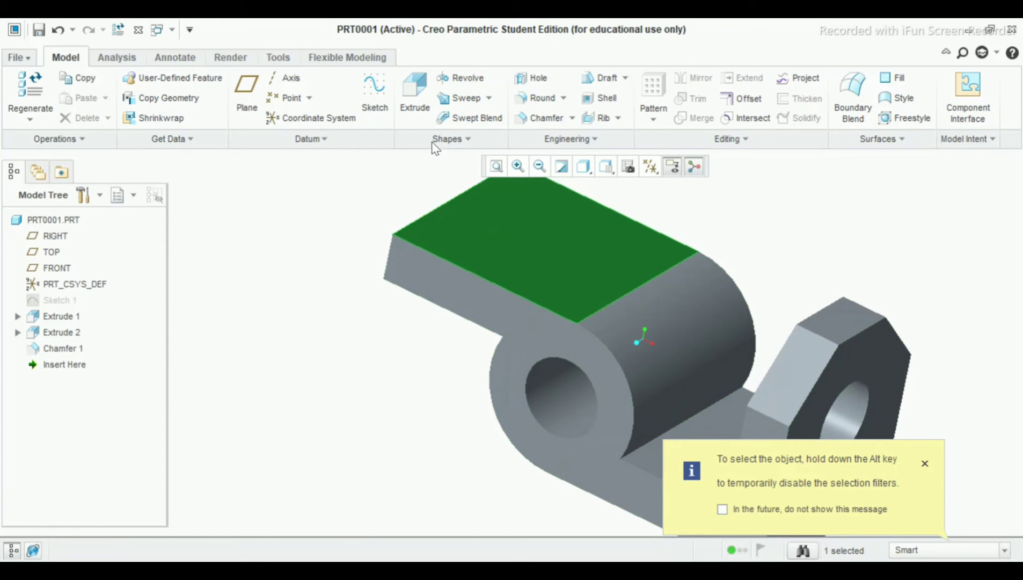
left_click(416, 110)
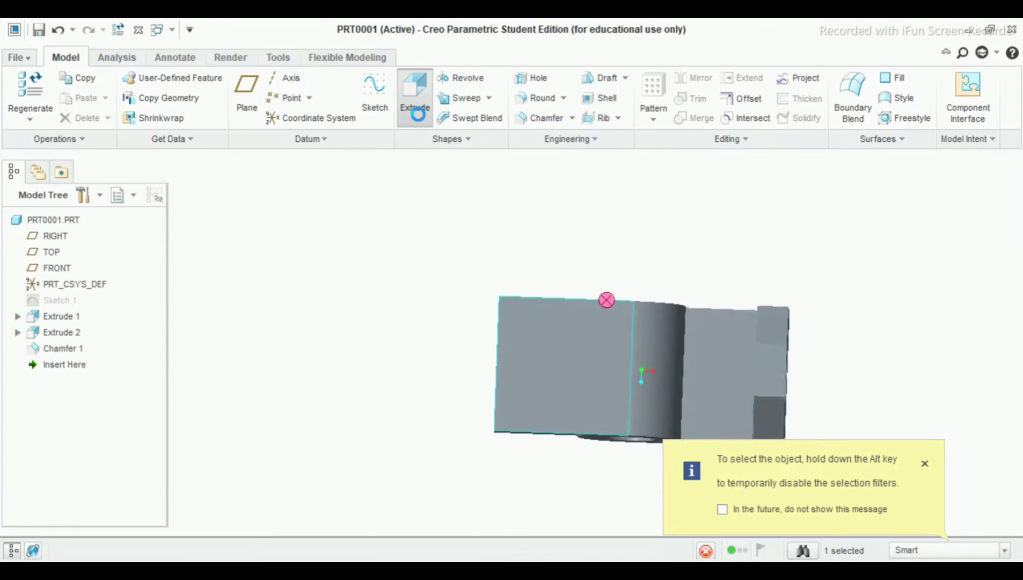
Add the arm's left edge as a sketch reference.
left_click(924, 463)
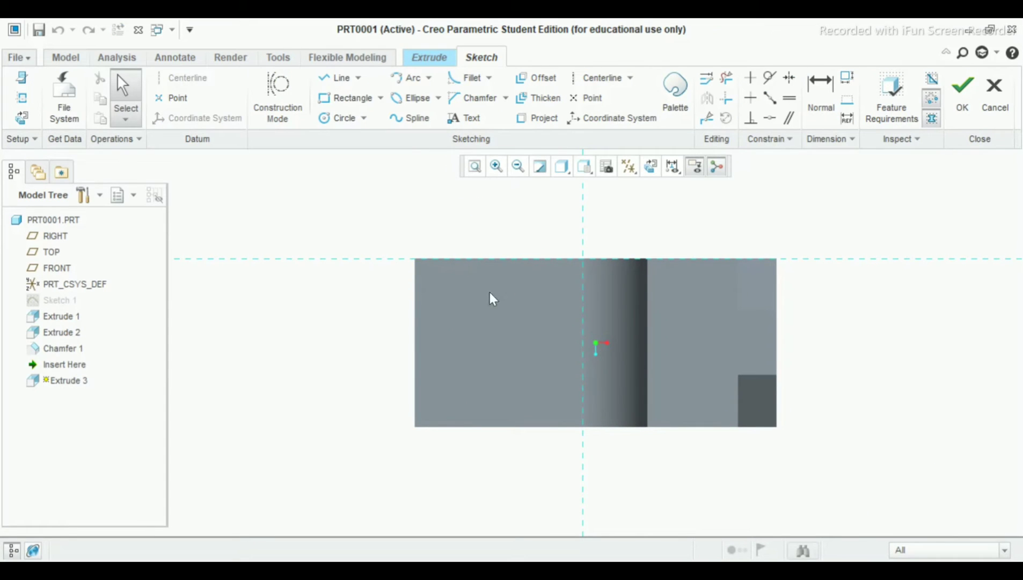
left_click(22, 99)
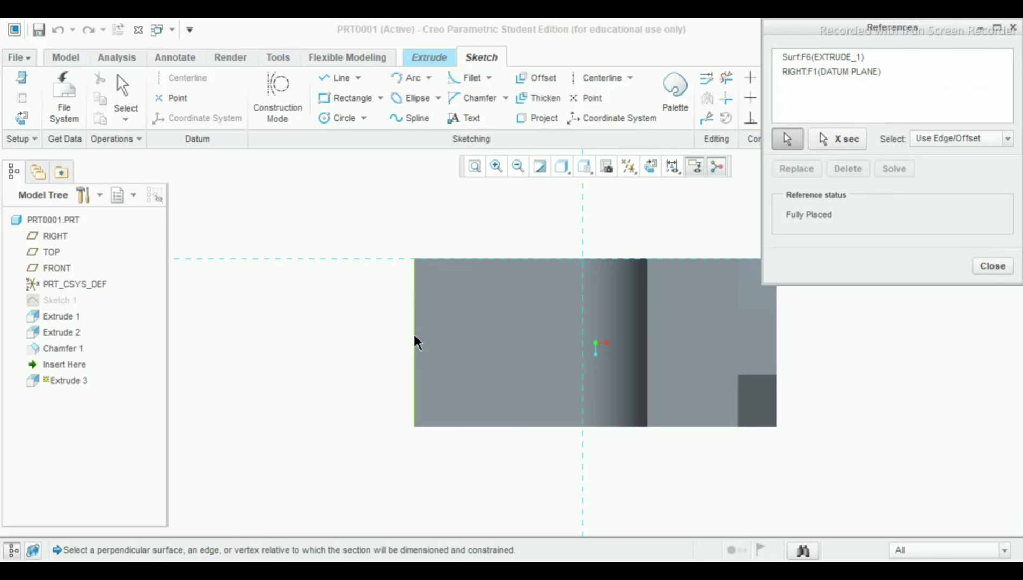
left_click(415, 341)
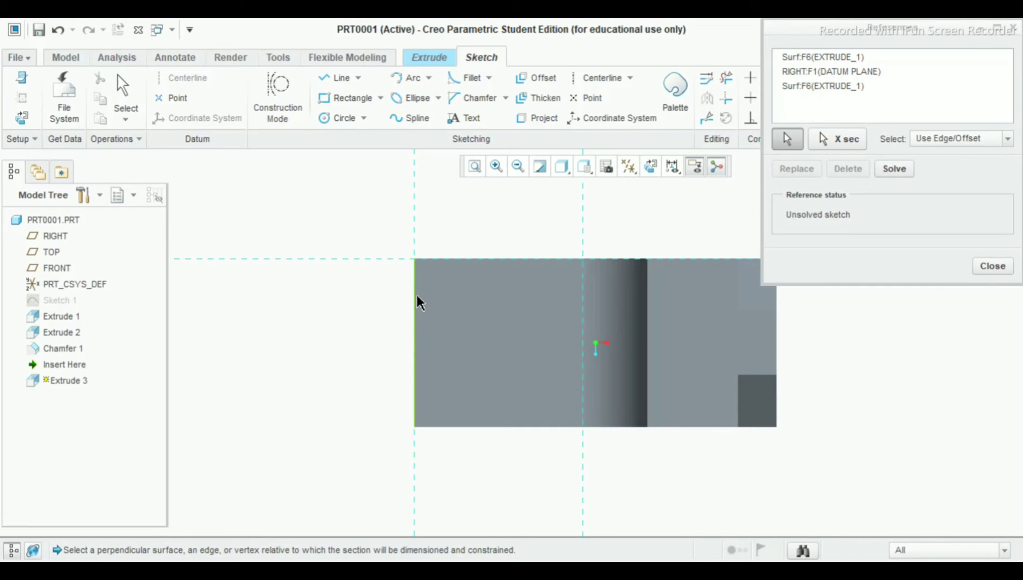
left_click(992, 266)
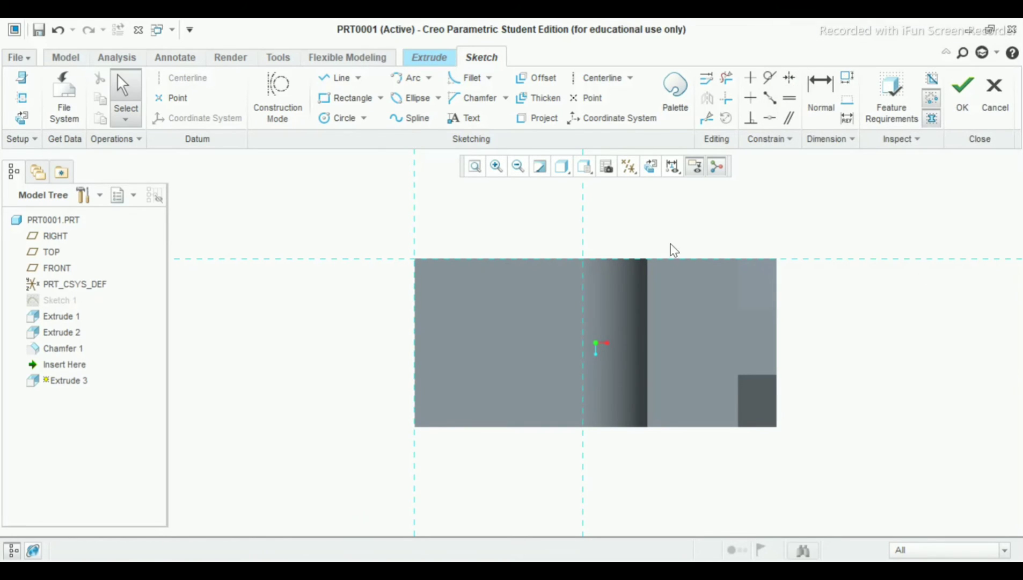
left_click(336, 119)
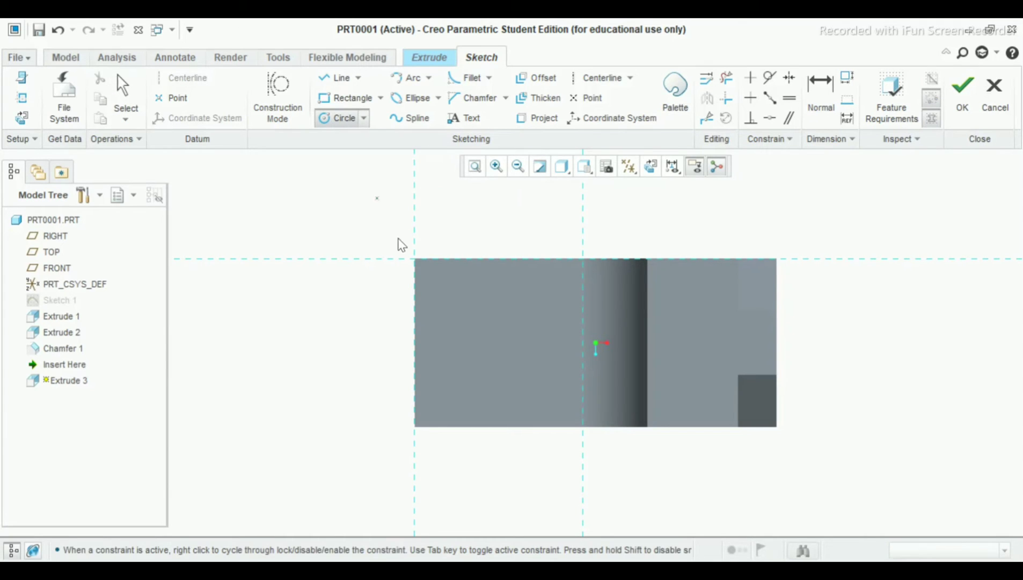
Sketch a small hole circle near the arm's top-left corner and move its dimensions clear.
left_click(451, 296)
left_click(462, 315)
middle_click(439, 229)
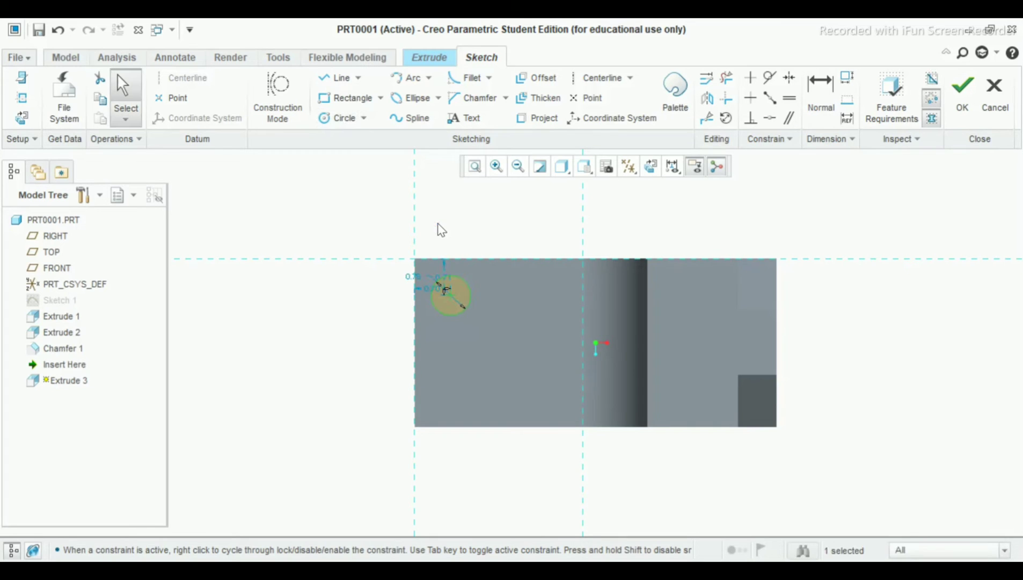
left_click_drag(444, 281, 507, 285)
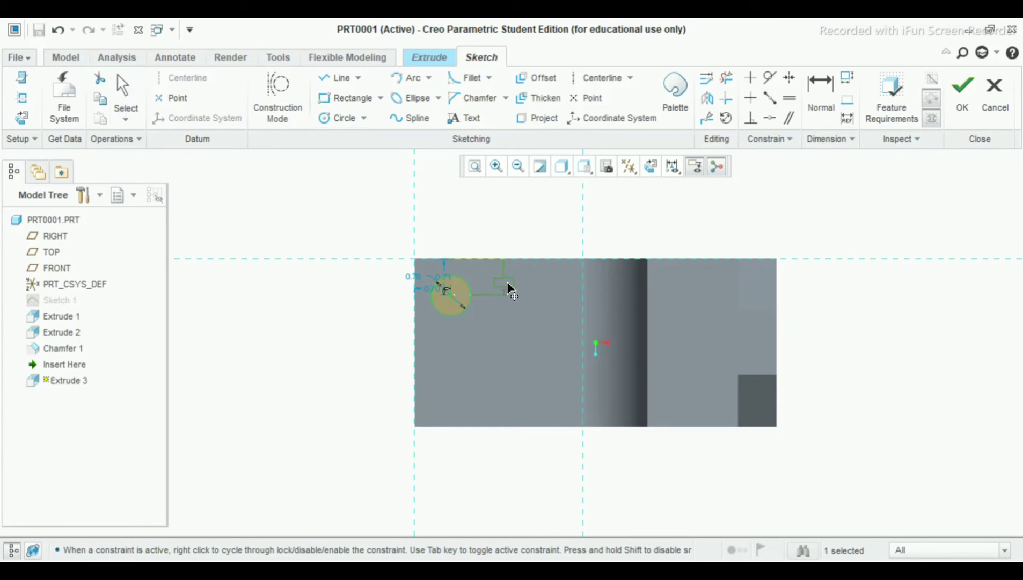
left_click_drag(429, 330, 429, 331)
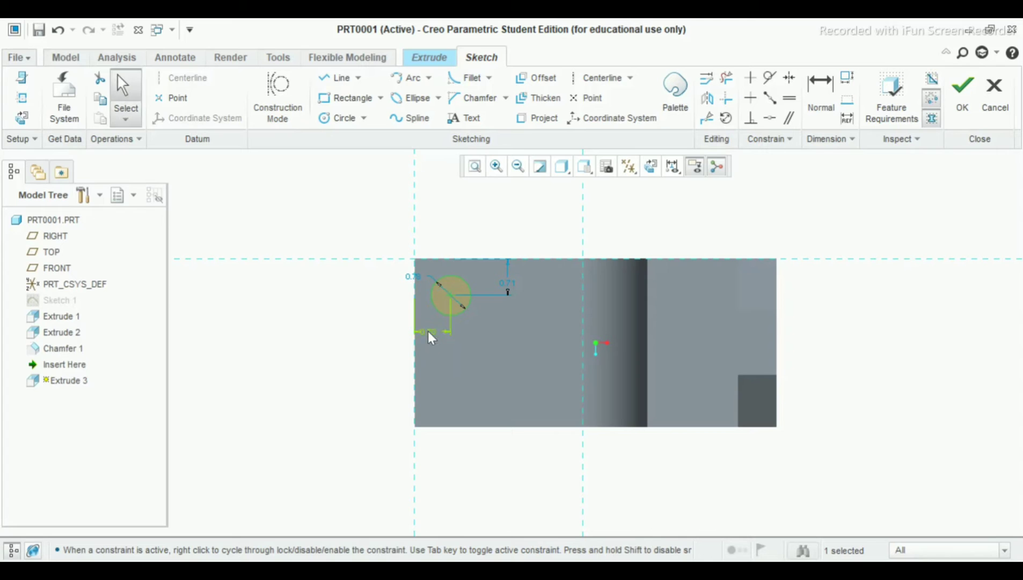
key("alt+Tab")
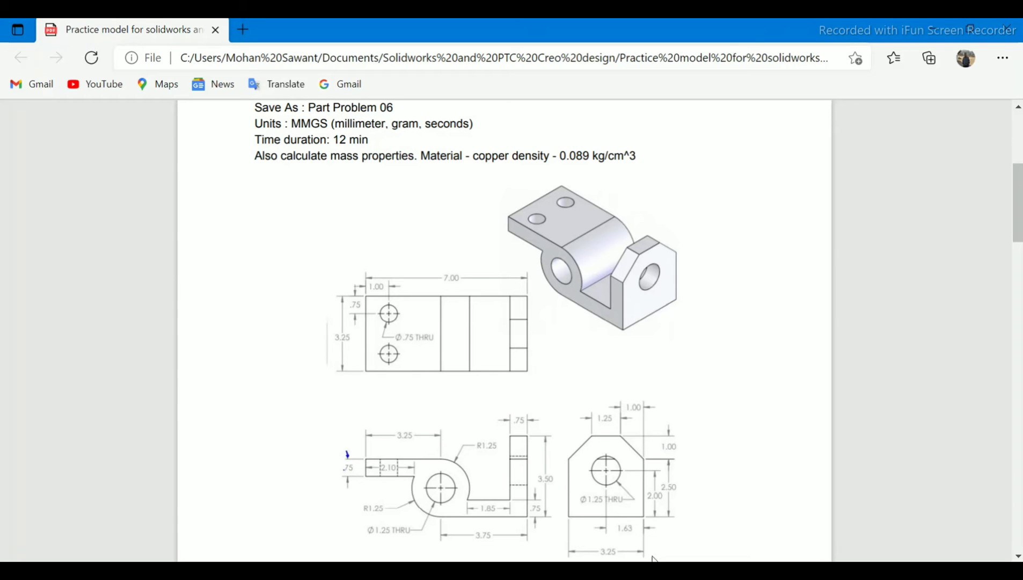
left_click(706, 534)
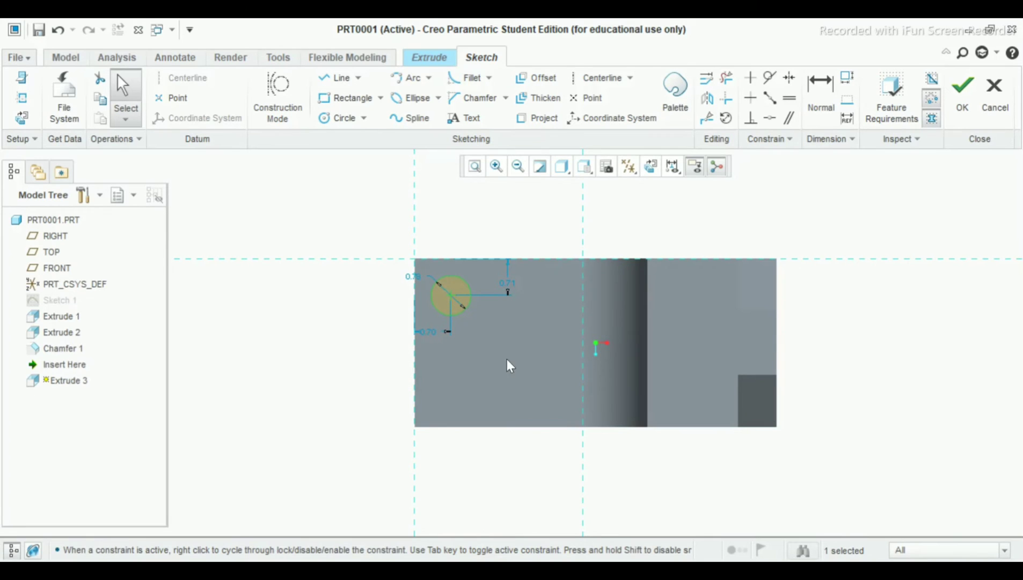
Edit the hole sketch dimensions to 0.75 diameter, 1.00 horizontal and 0.75 vertical.
left_click(418, 280)
double_click(417, 280)
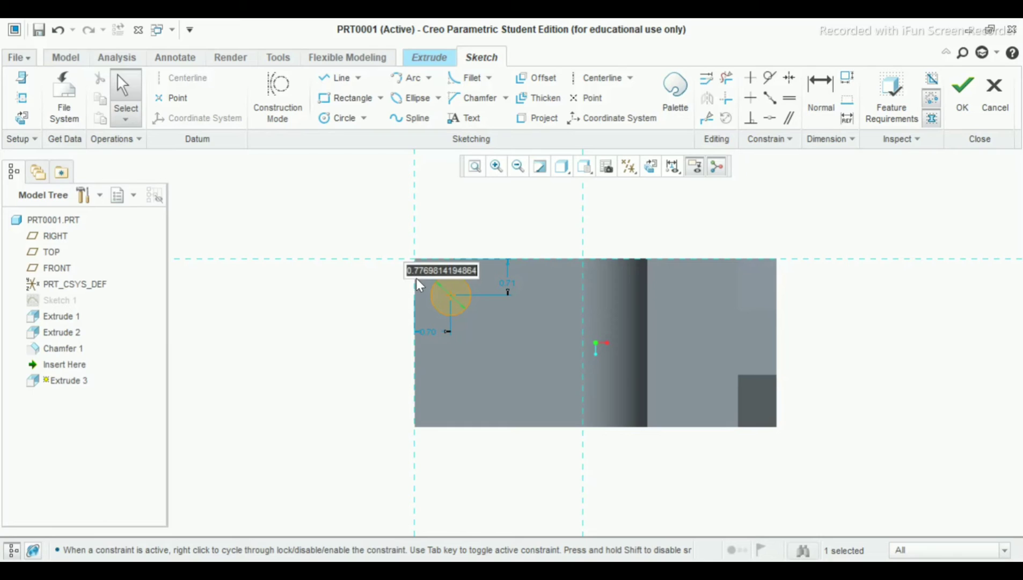
type("0.75")
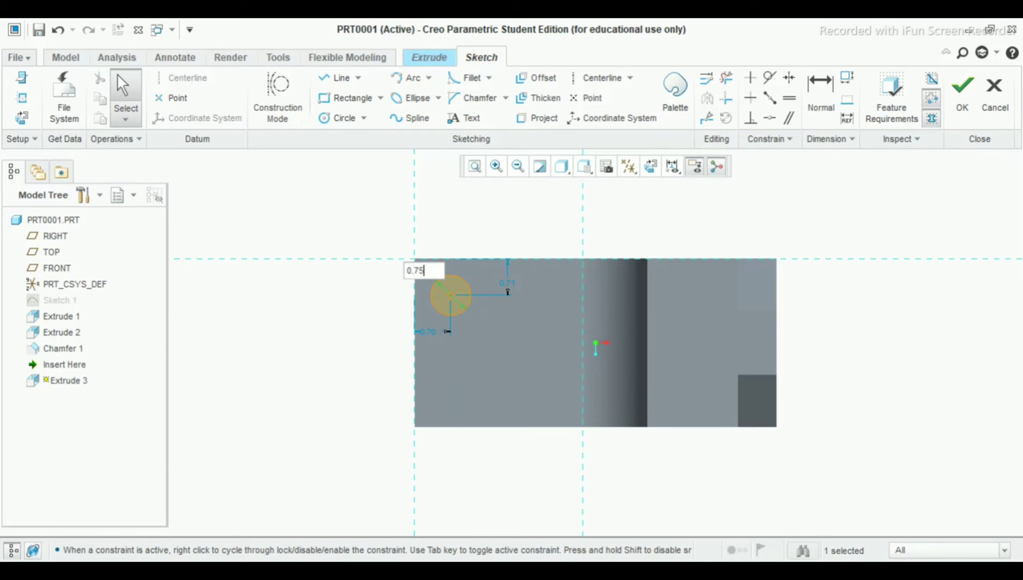
key("Return")
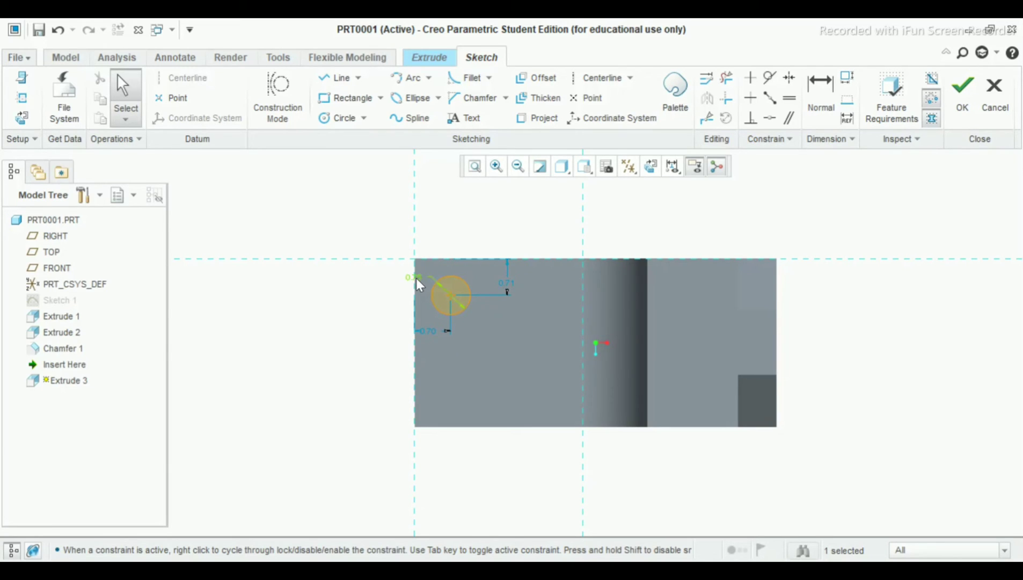
double_click(429, 333)
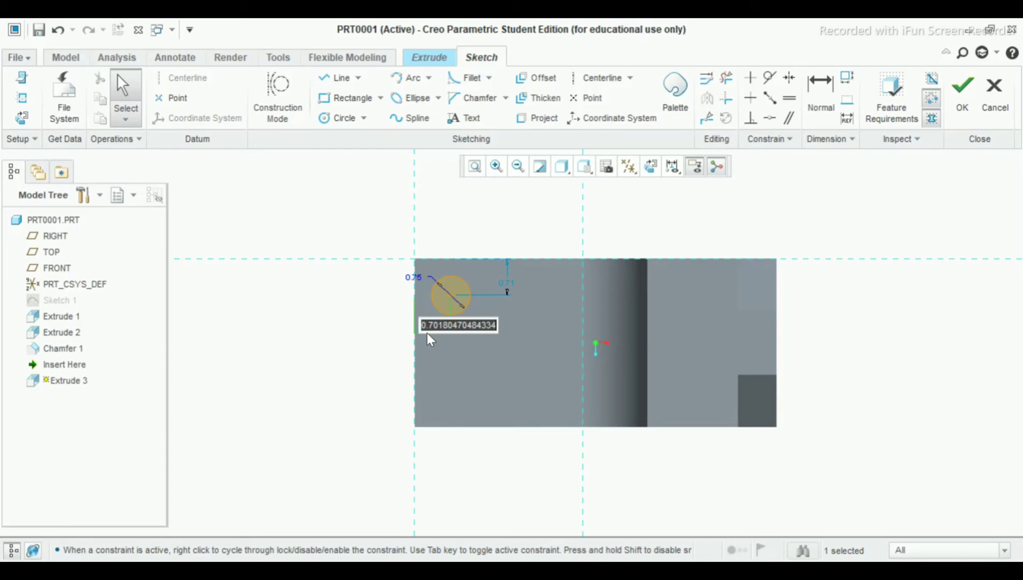
type("1")
key("Return")
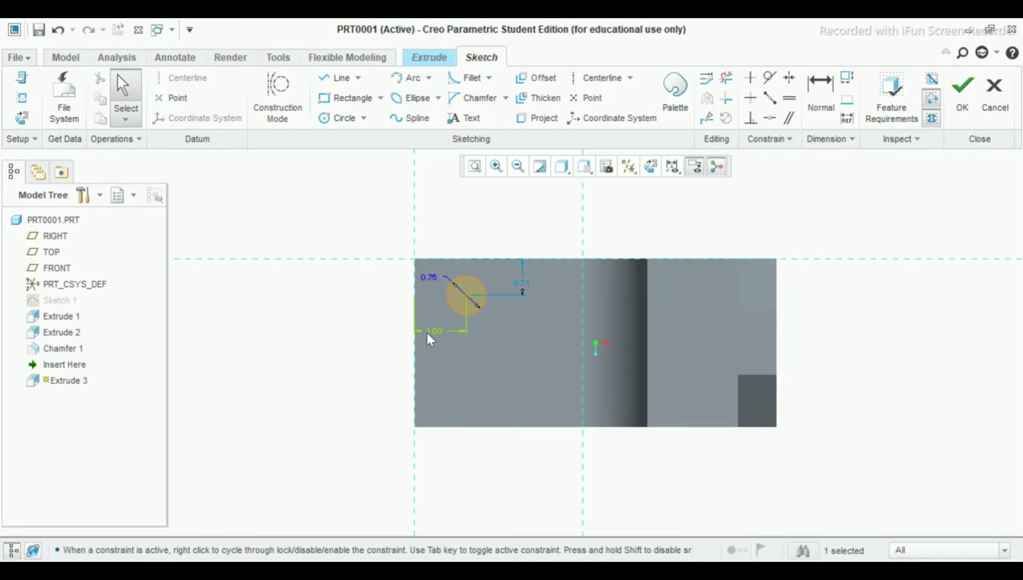
double_click(521, 290)
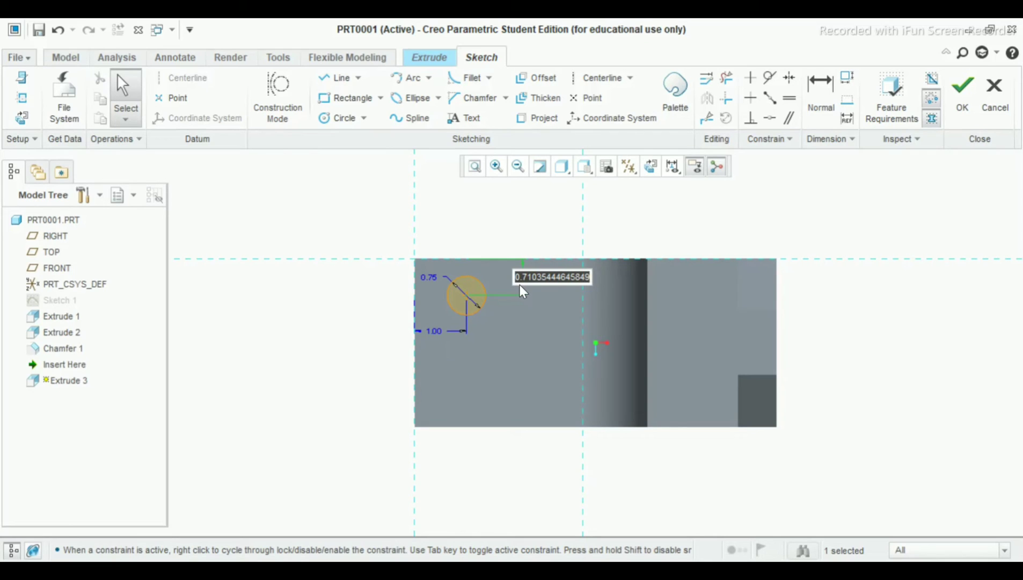
type("0.75")
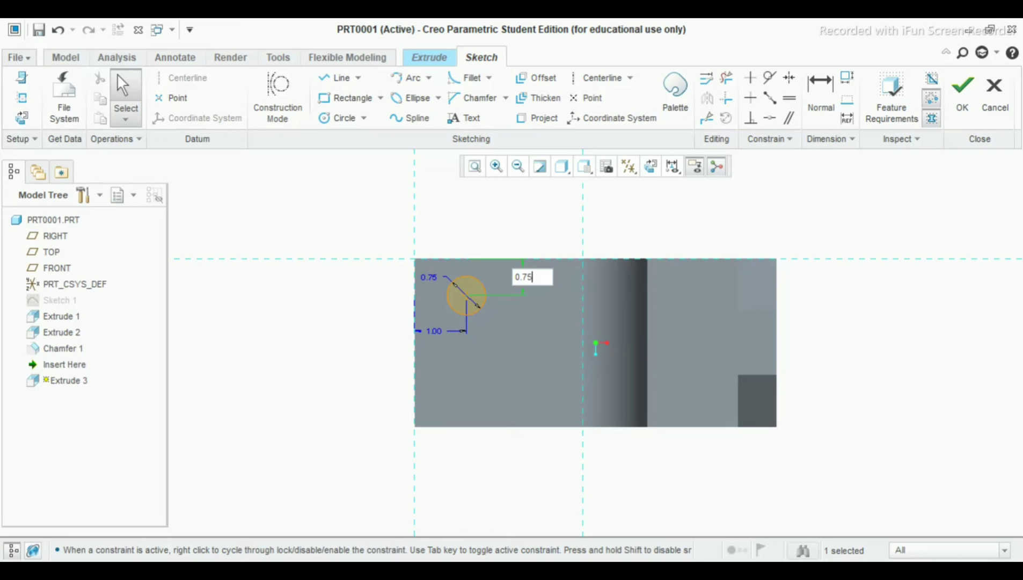
key("Return")
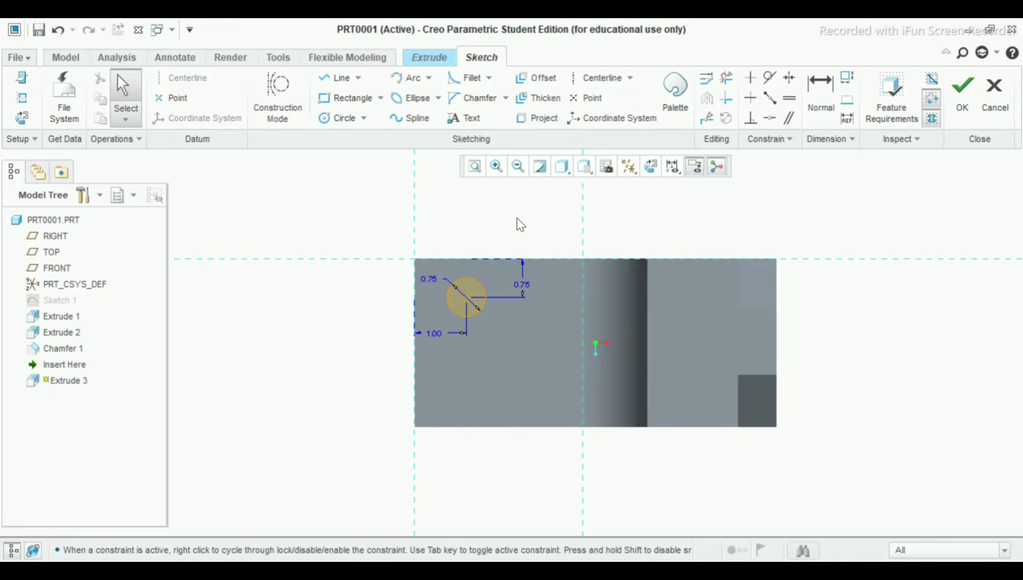
Finish Extrude 3 as a Remove Material cut through the flat plate.
left_click(962, 88)
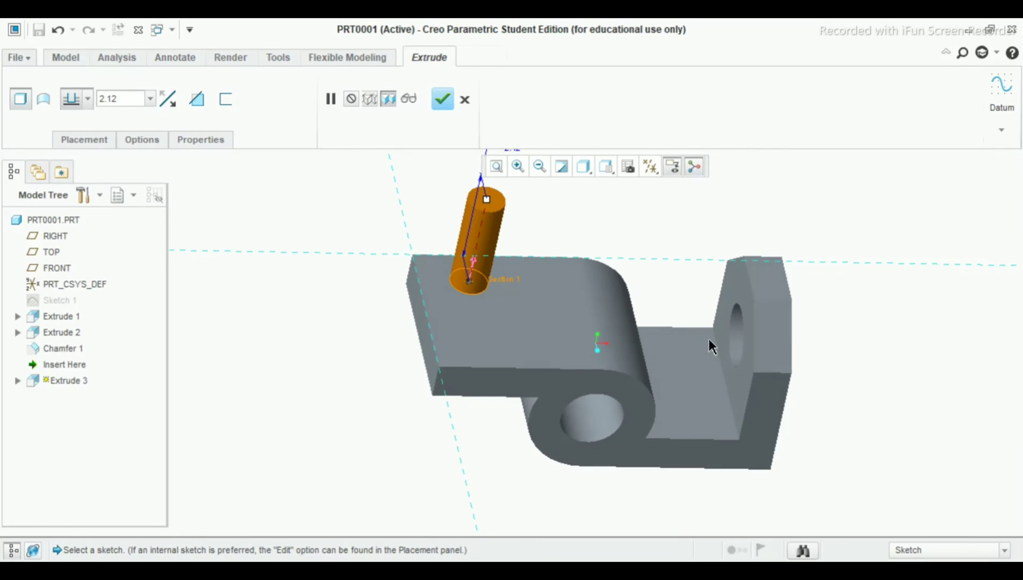
left_click(176, 106)
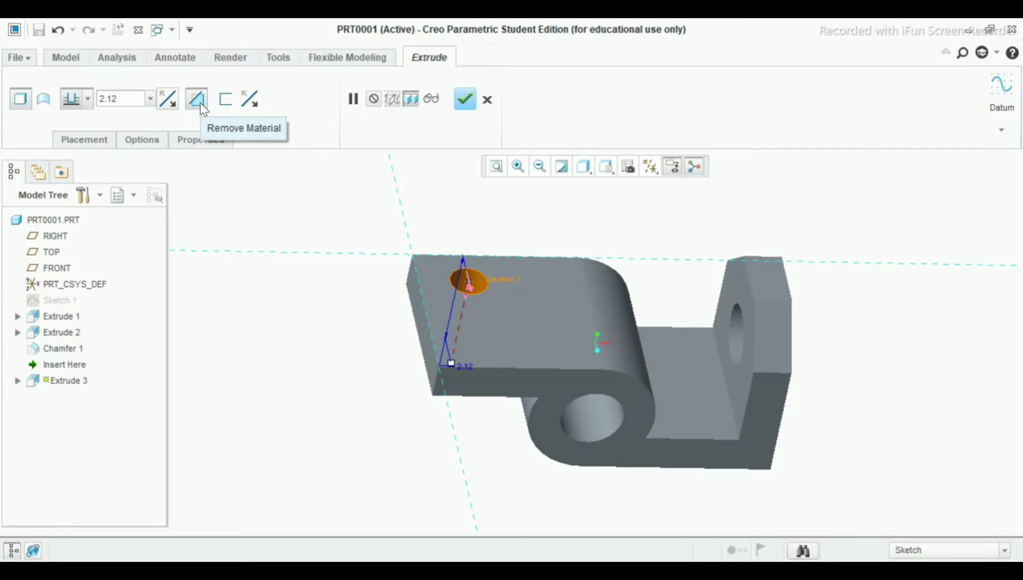
middle_click_drag(335, 284, 335, 307)
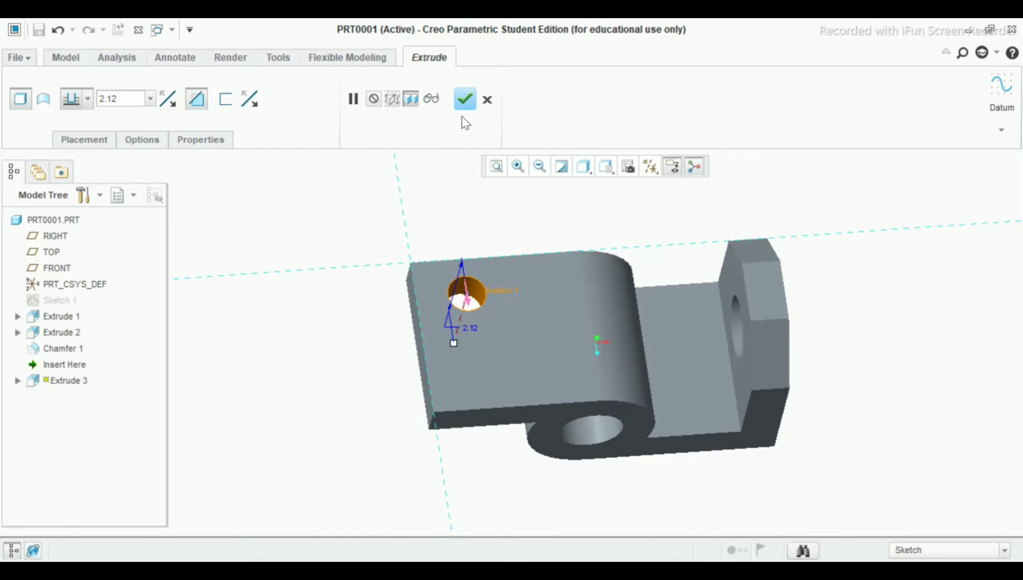
left_click(463, 101)
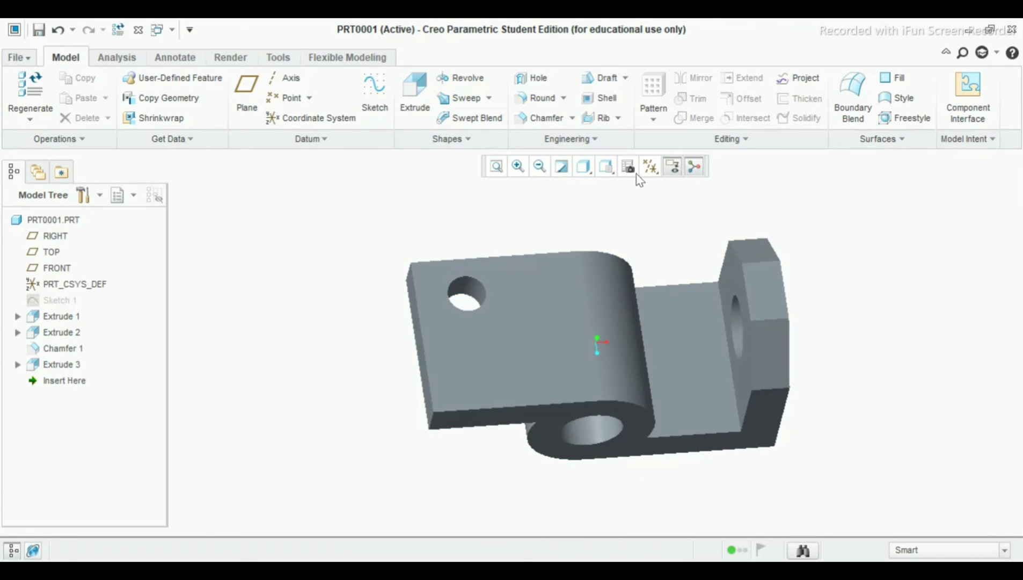
Mirror Extrude 3 about the FRONT datum plane, showing datums only while picking.
left_click(472, 282)
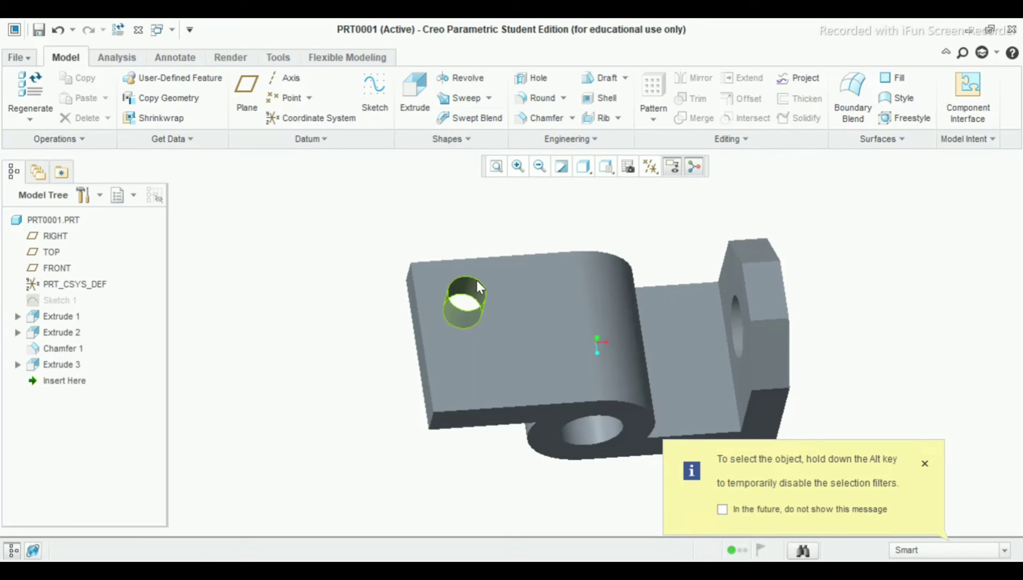
left_click(476, 281)
left_click(693, 78)
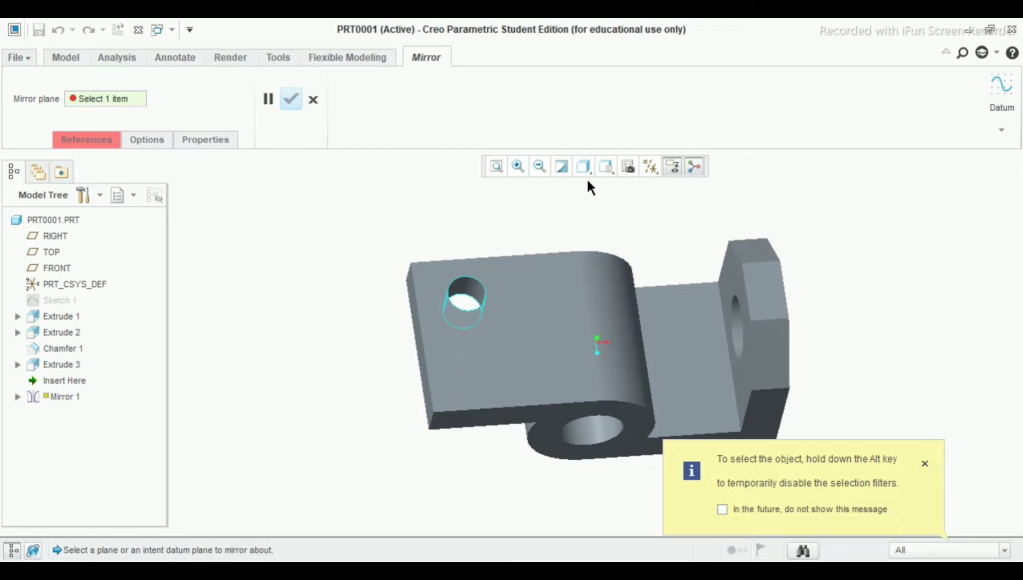
left_click(651, 167)
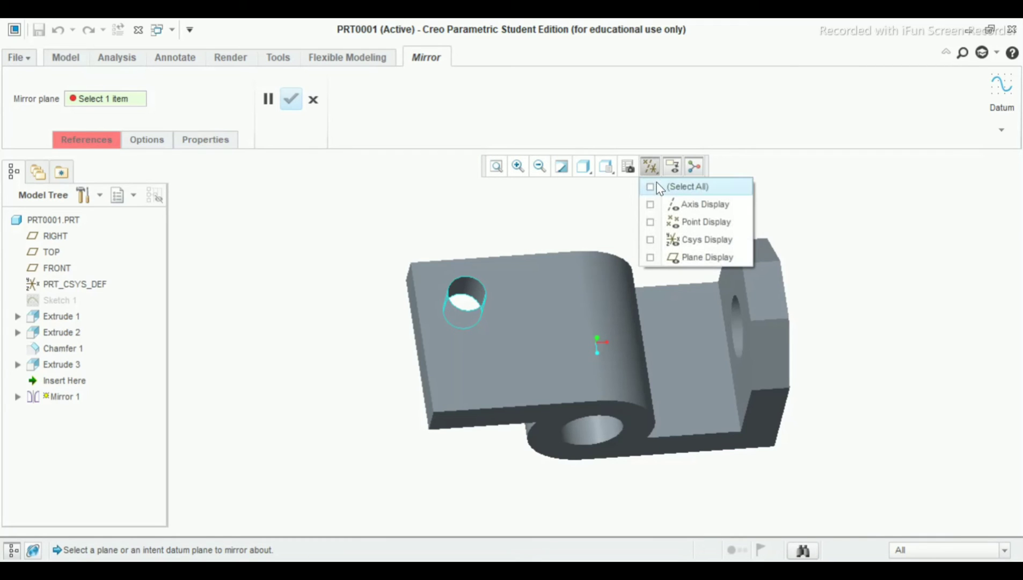
left_click(656, 185)
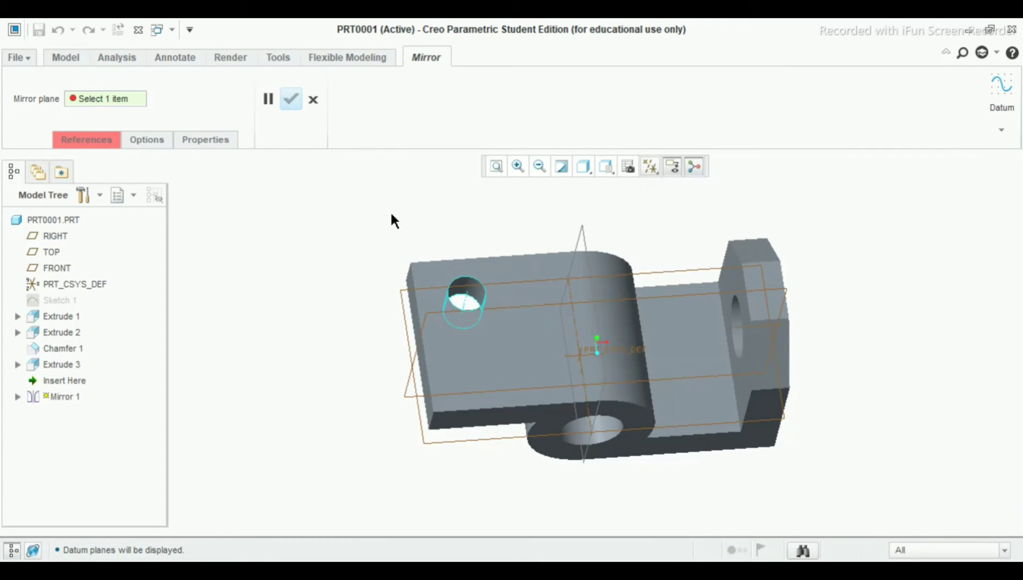
left_click(424, 324)
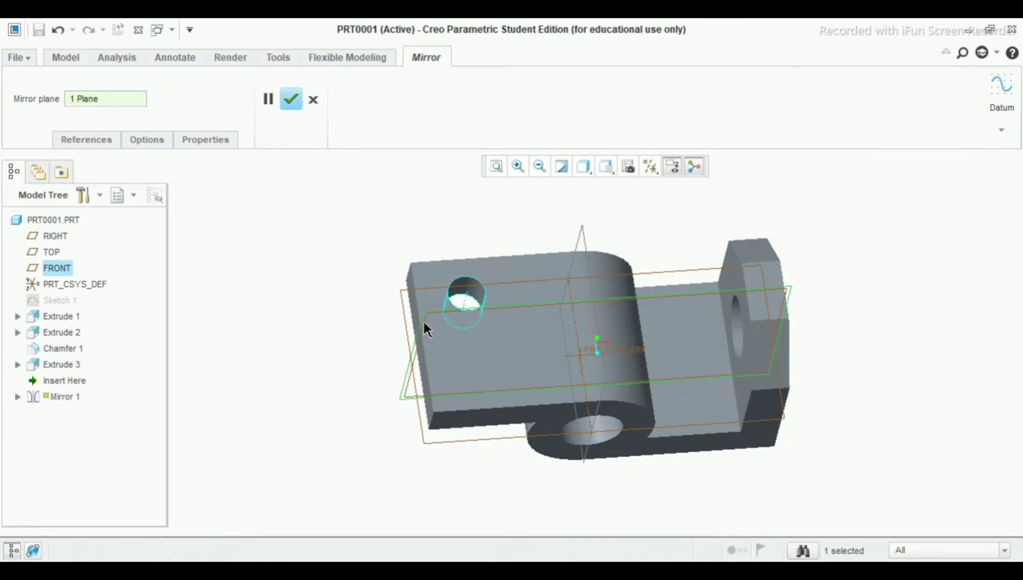
left_click(291, 99)
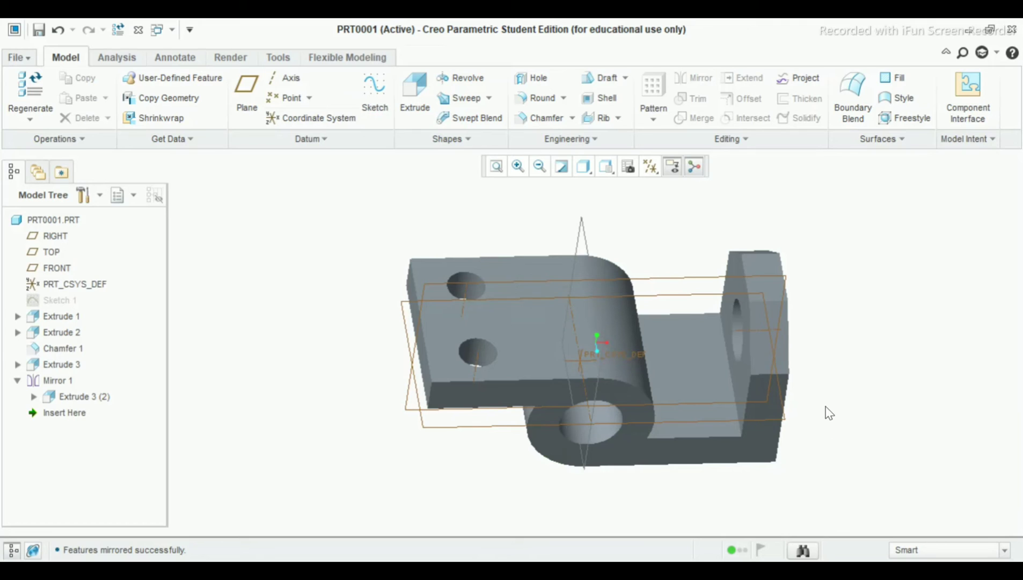
left_click(657, 170)
left_click(664, 186)
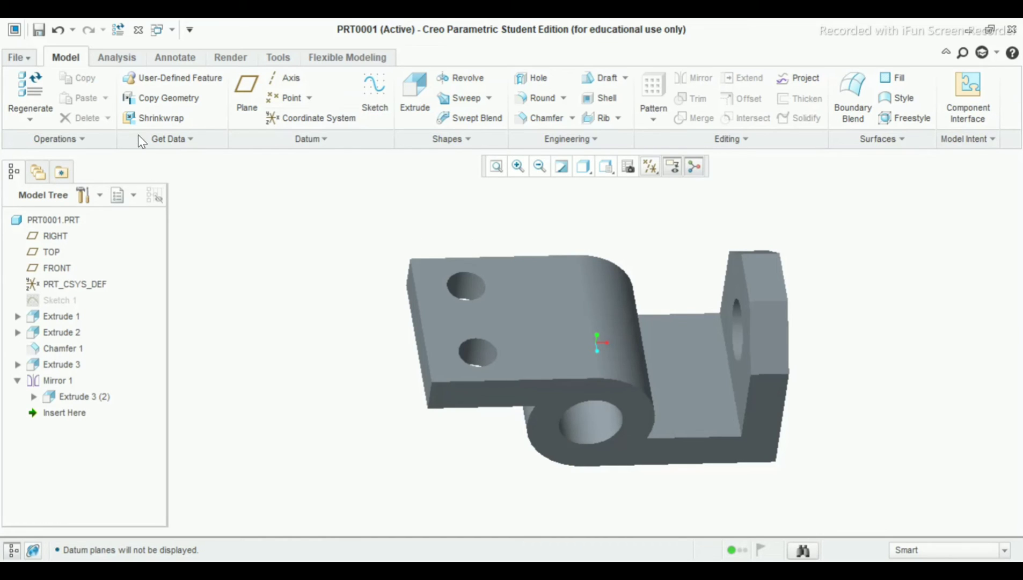
left_click(28, 58)
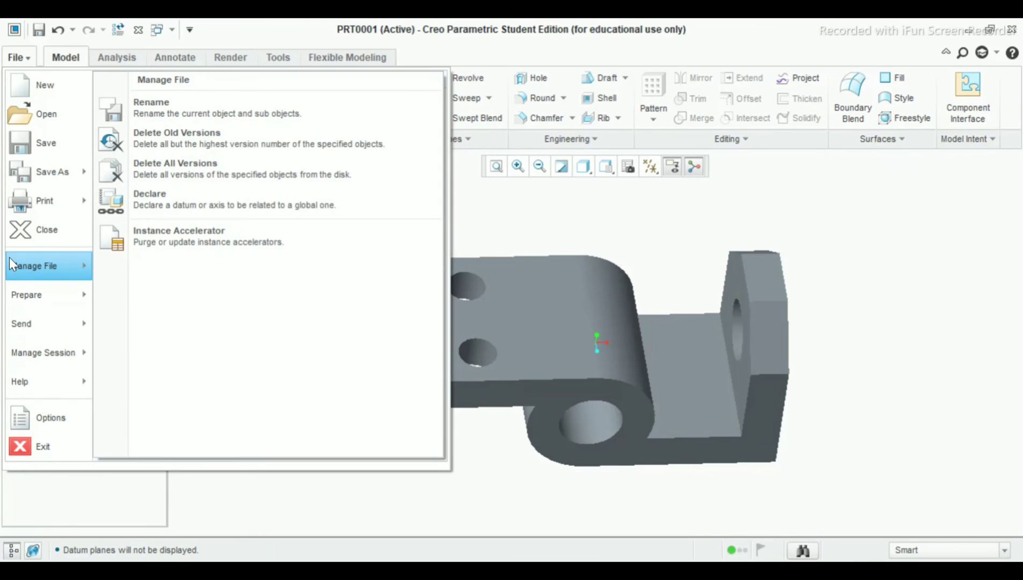
mouse_move(48, 294)
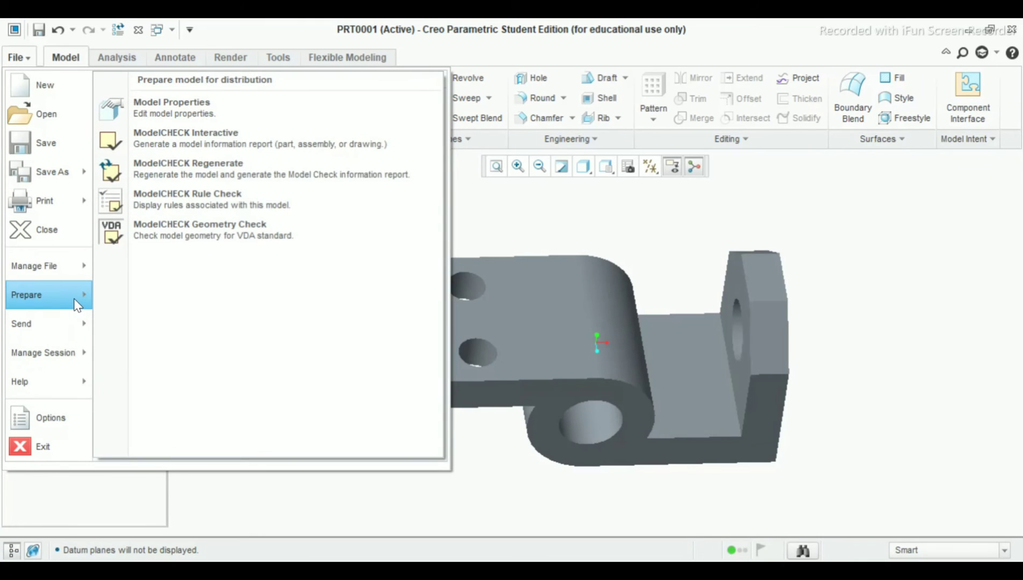
left_click(174, 108)
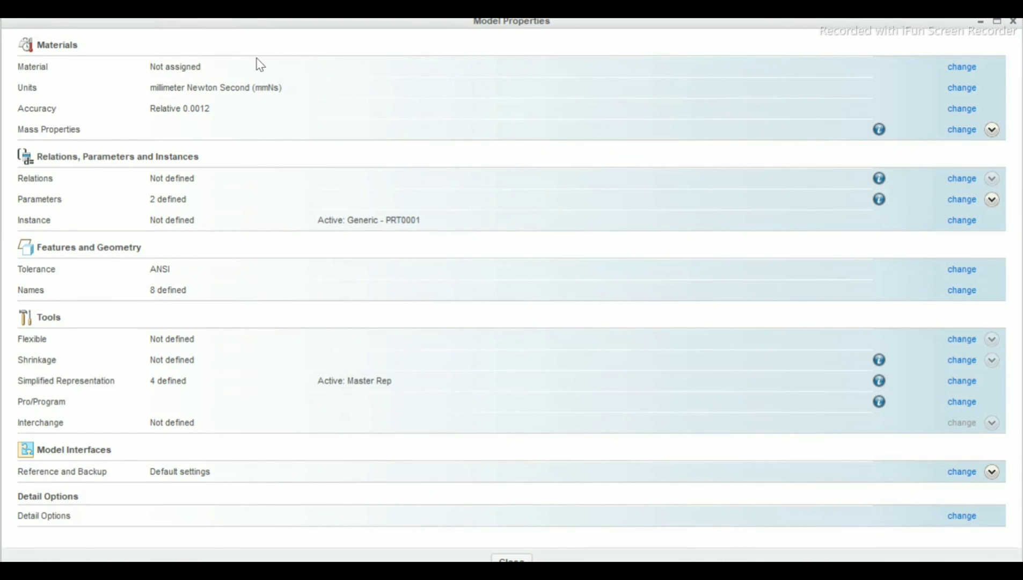
left_click(961, 70)
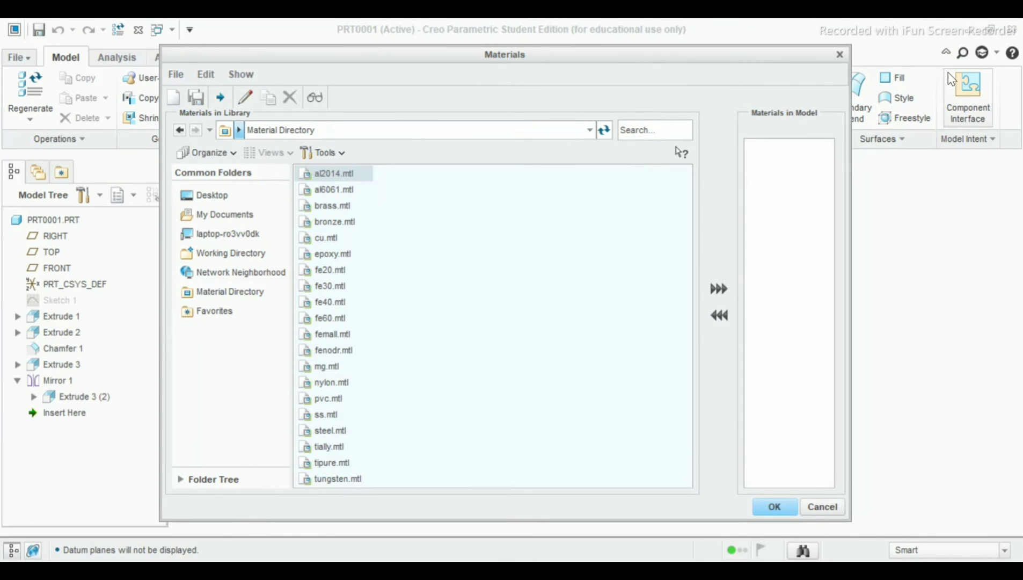
left_click(322, 240)
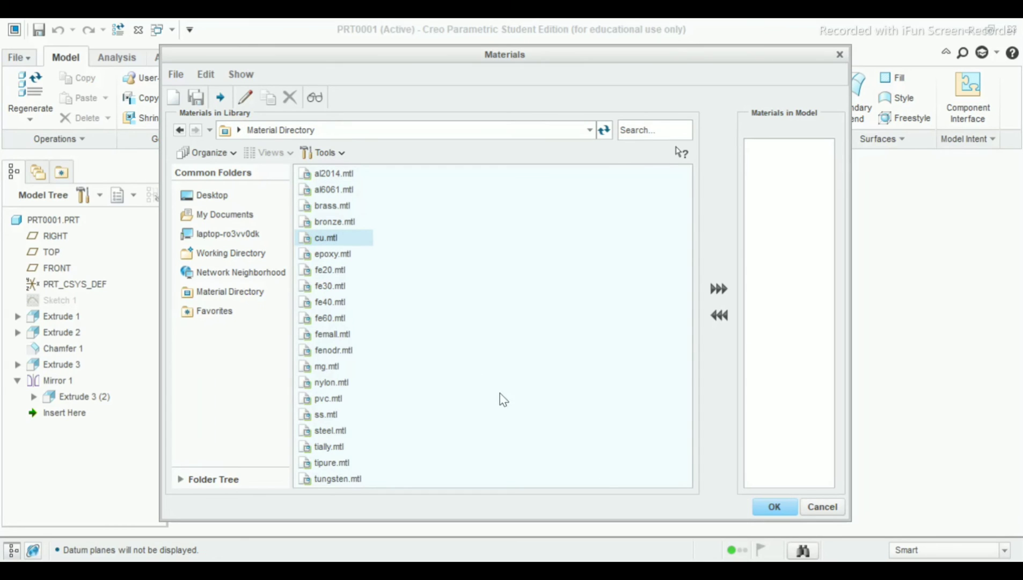
left_click(769, 507)
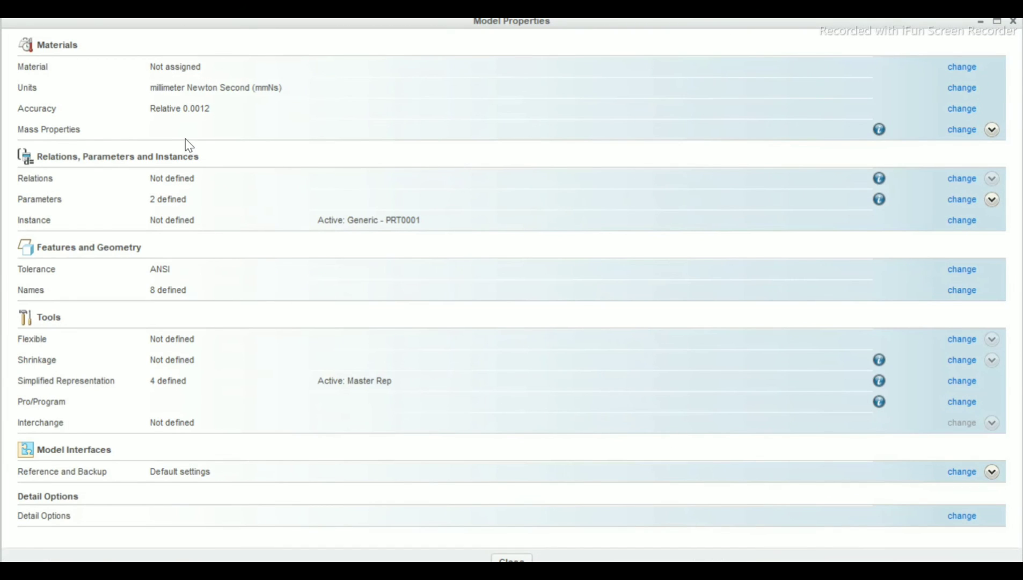
left_click(965, 66)
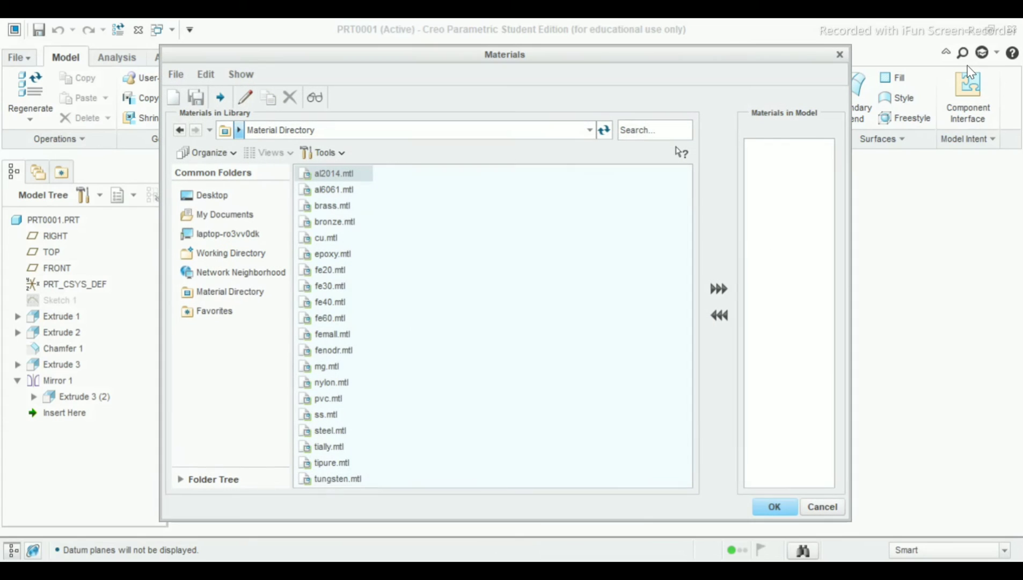
left_click(328, 238)
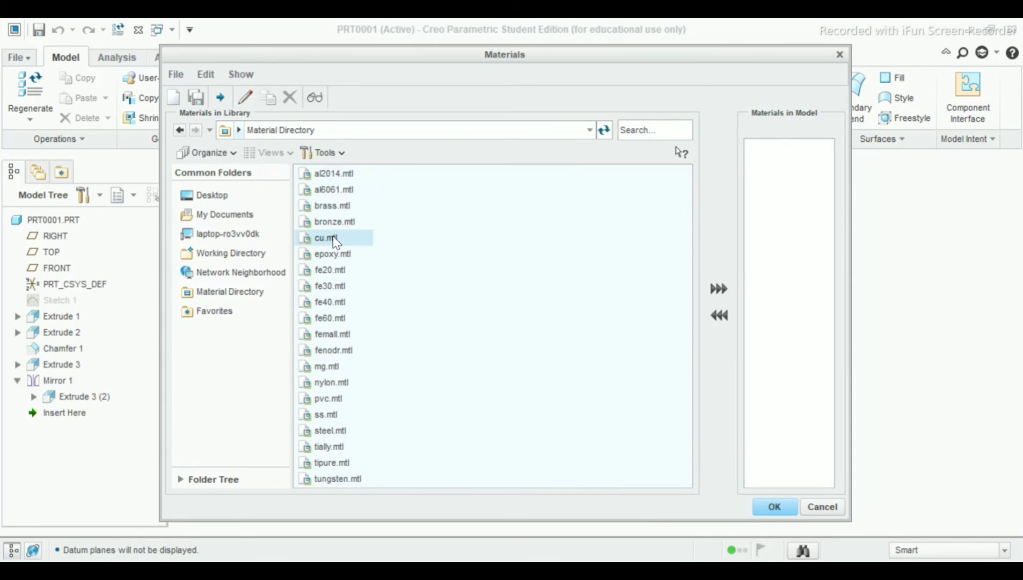
left_click(774, 507)
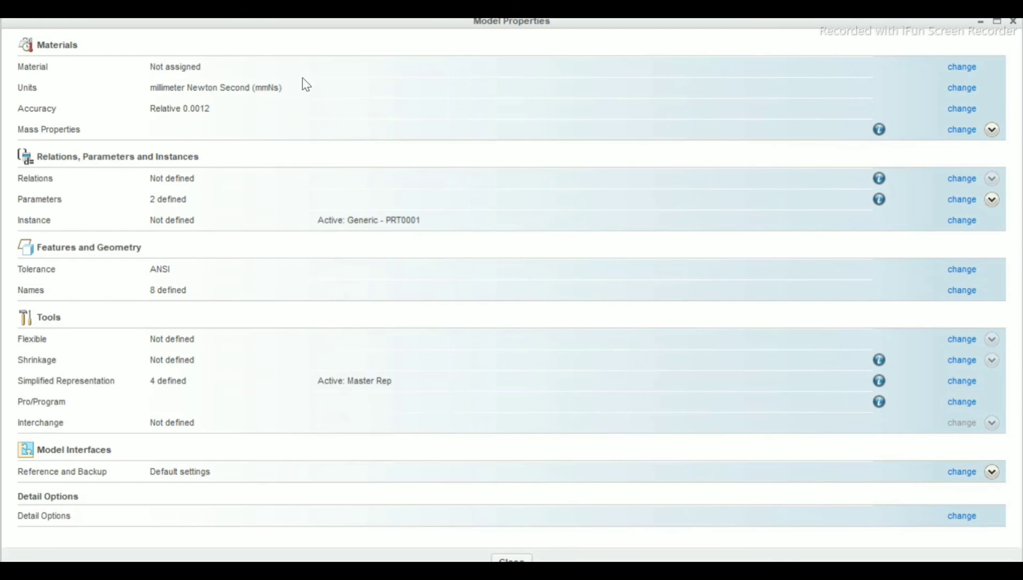
left_click(1014, 22)
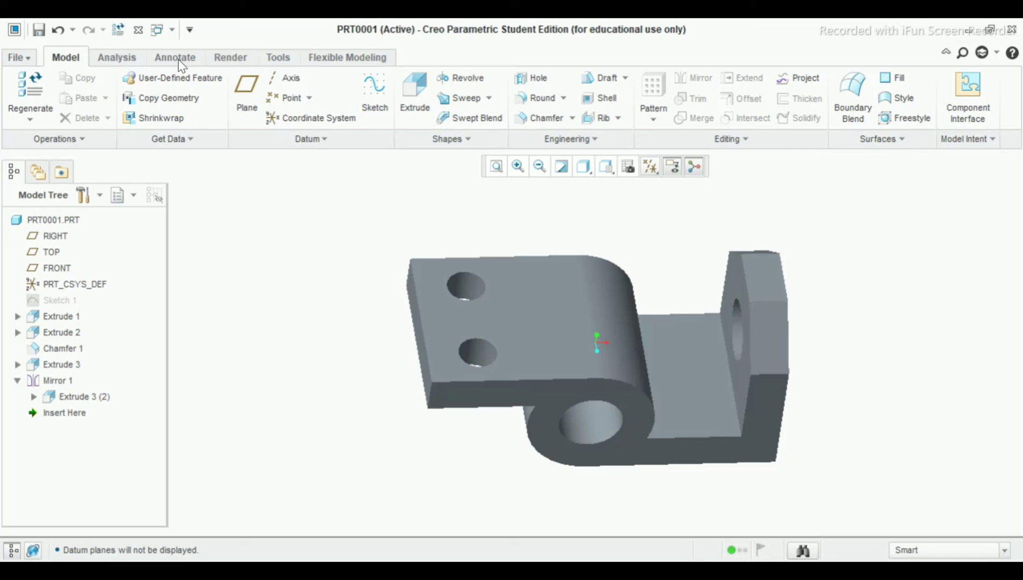
Apply the red Appearance Gallery swatch to the whole PRT0001 part.
left_click(114, 60)
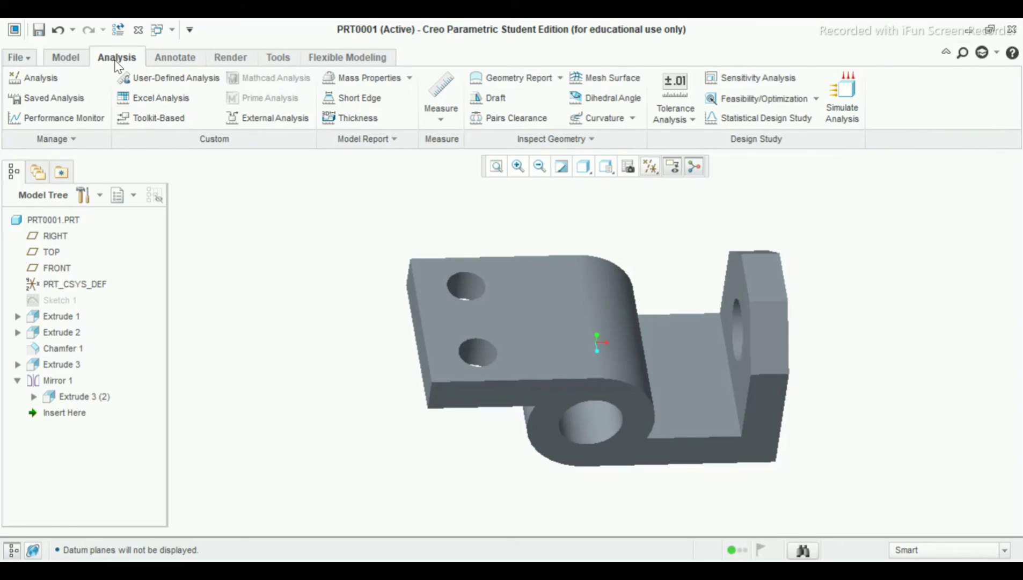
left_click(170, 60)
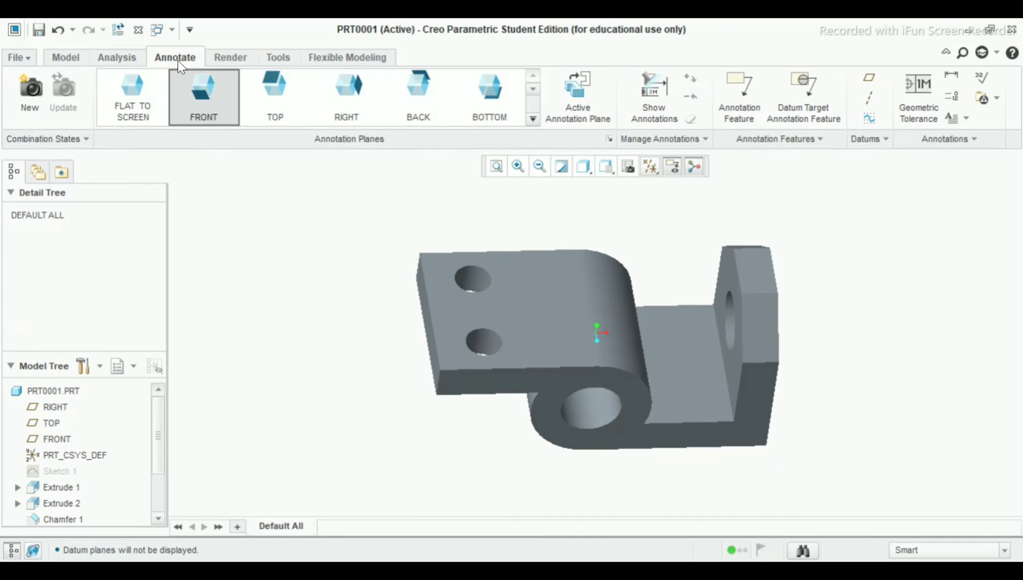
left_click(225, 58)
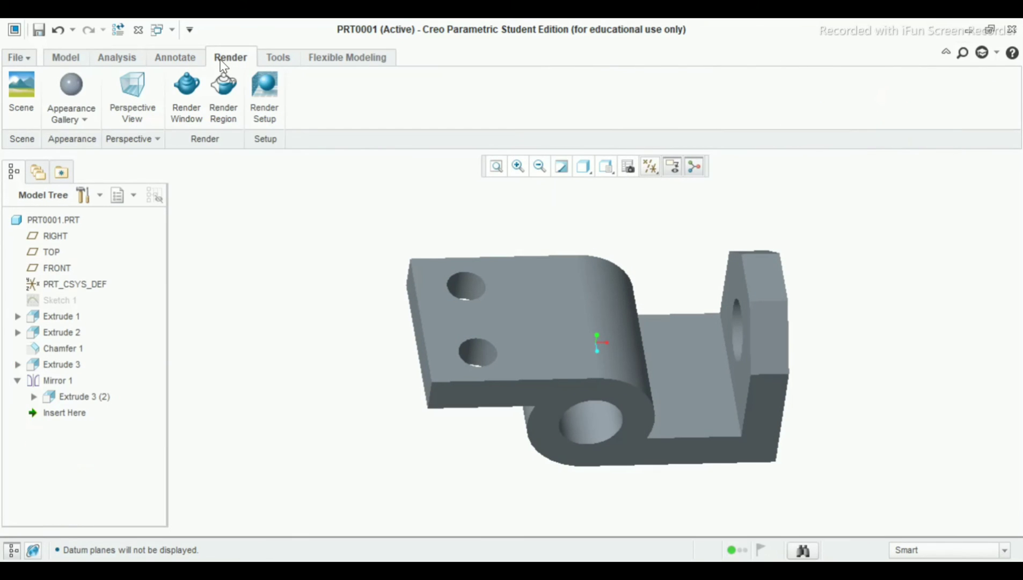
left_click(84, 119)
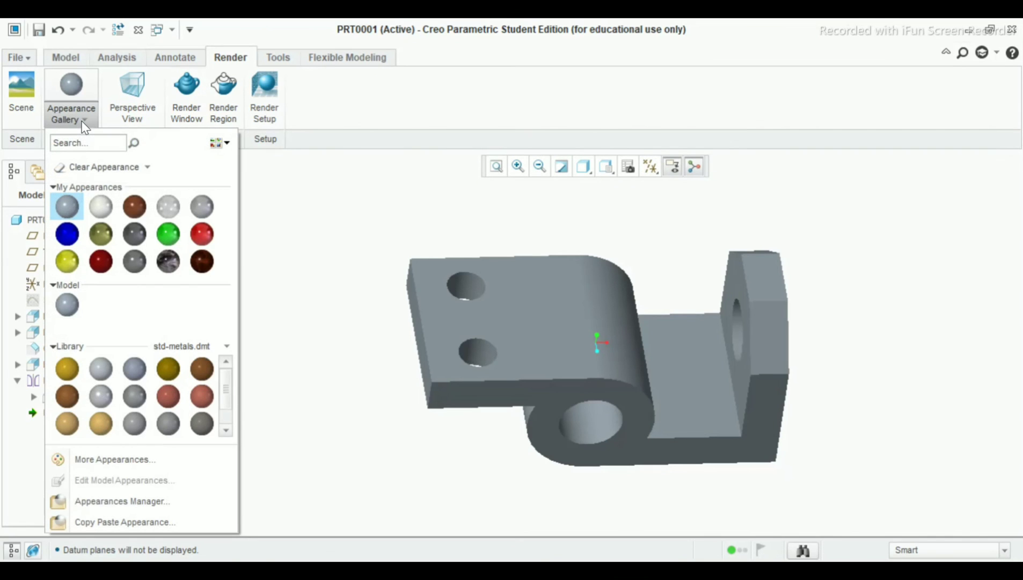
left_click(202, 234)
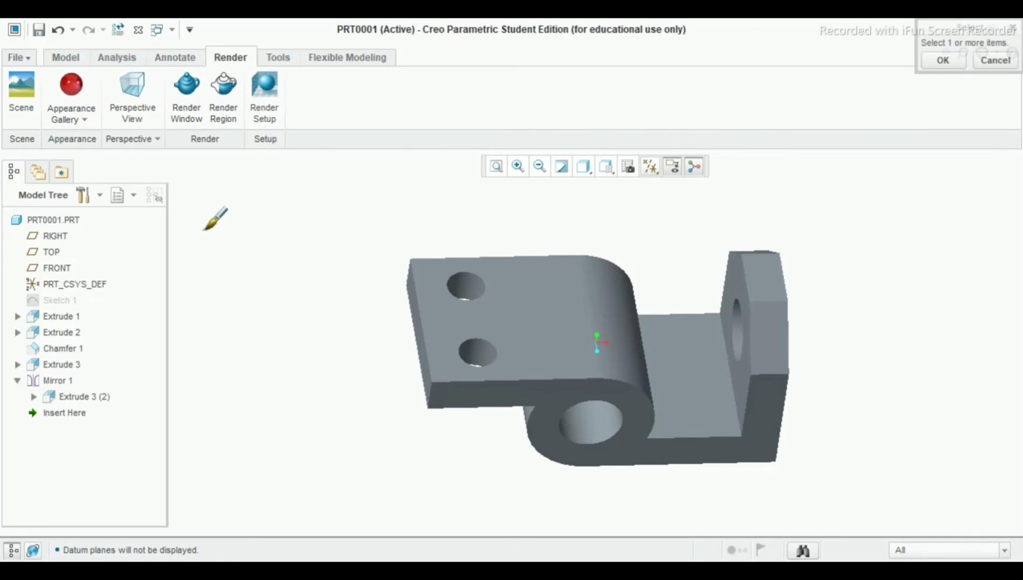
left_click(54, 220)
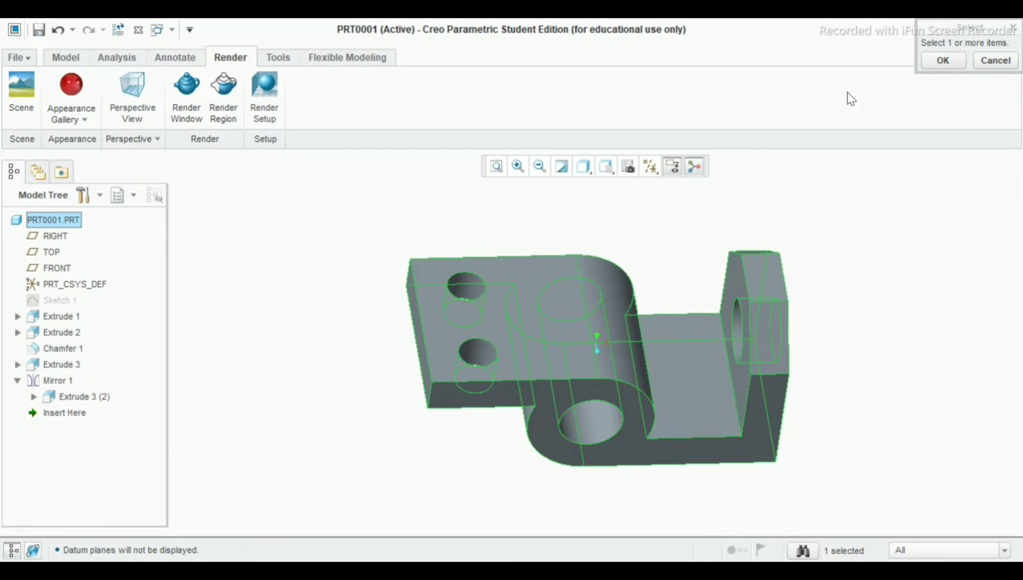
left_click(943, 60)
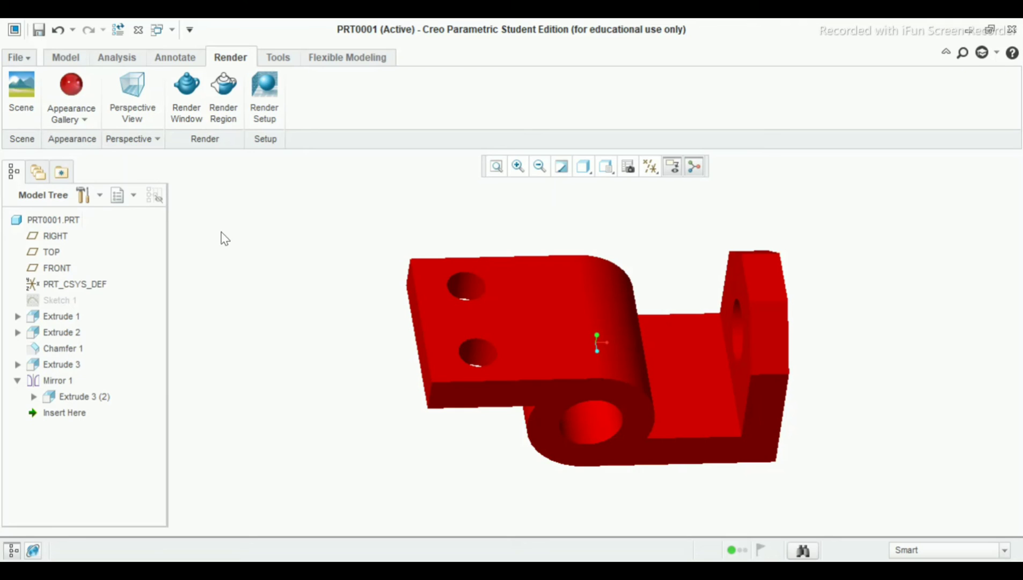
left_click(167, 57)
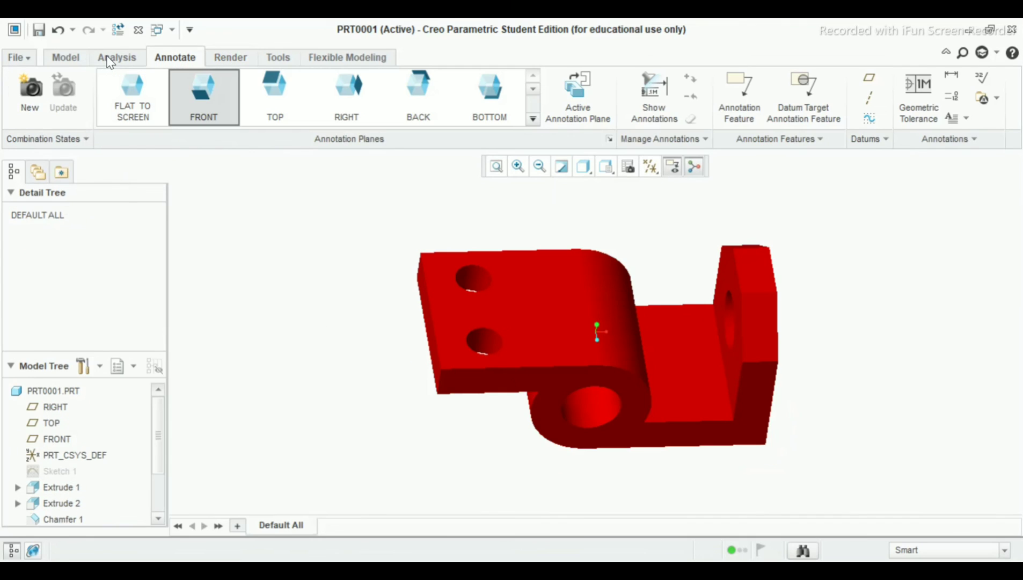
Preview the bracket's mass properties, then switch to the empty Creo session window.
left_click(108, 56)
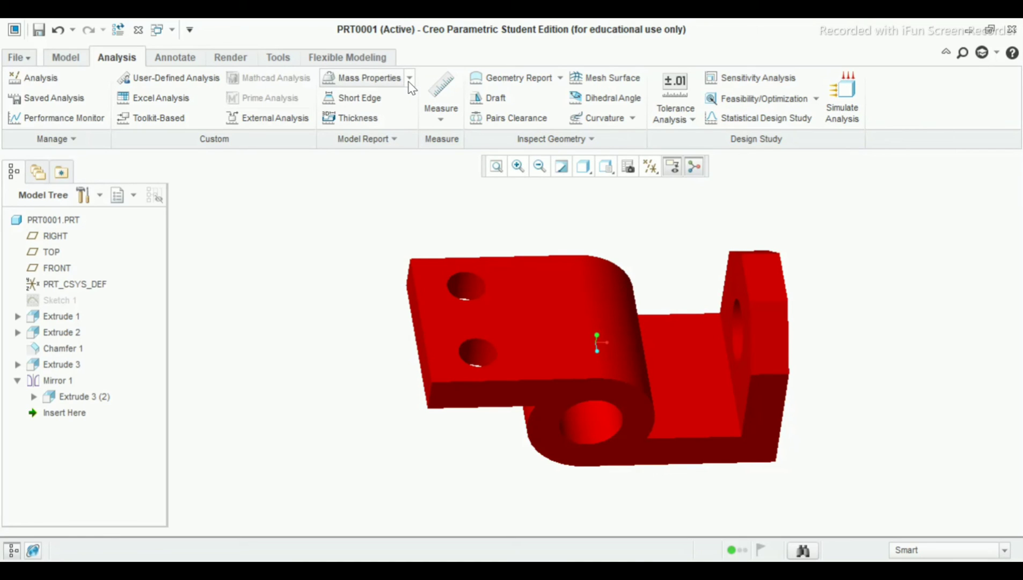
left_click(387, 78)
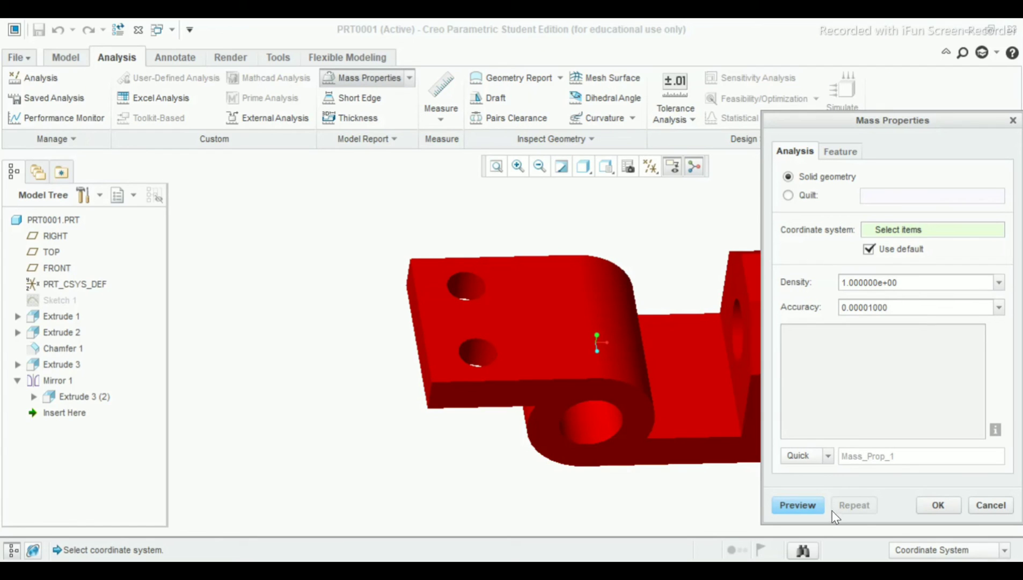
left_click(804, 507)
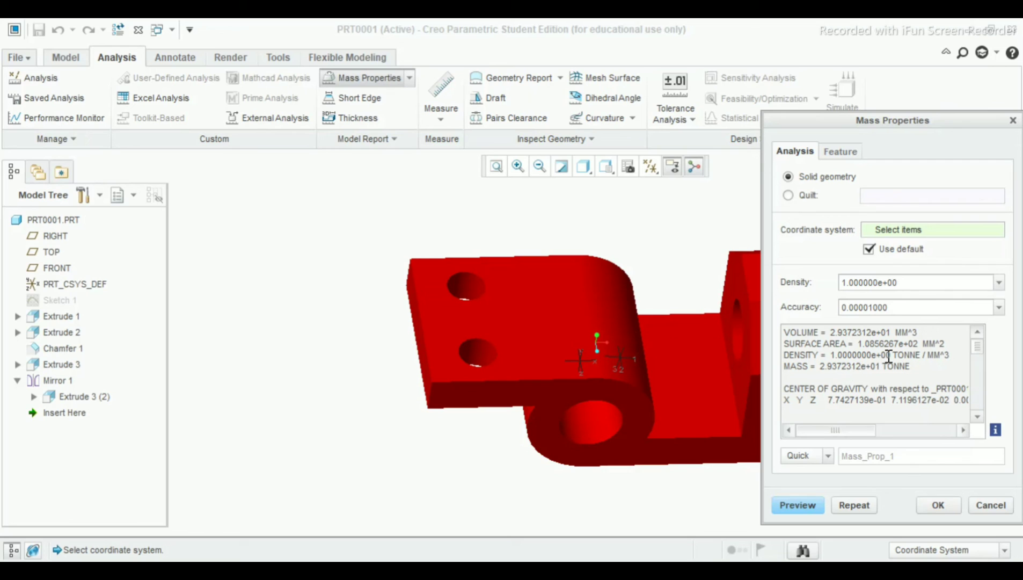
left_click(1013, 120)
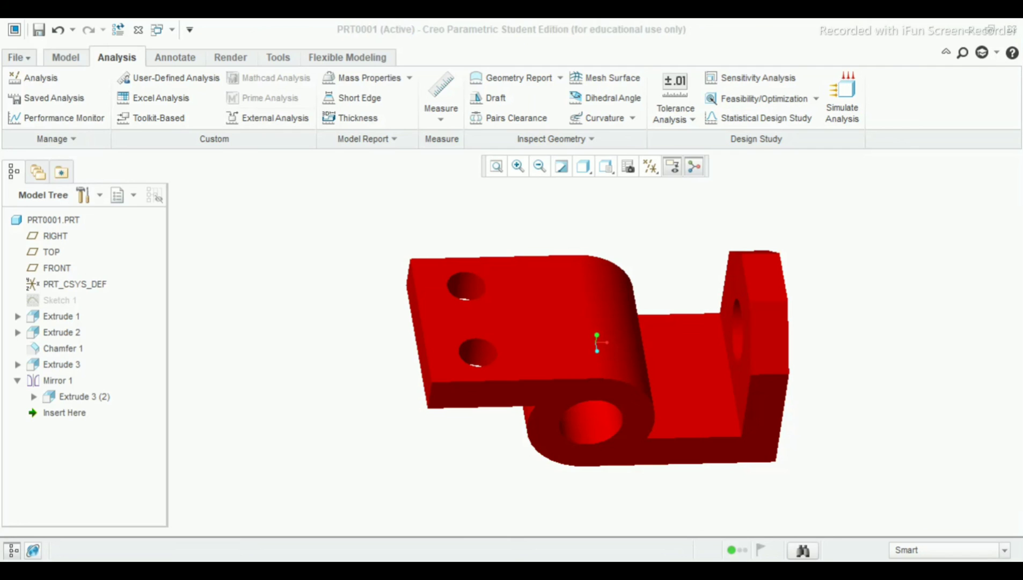
left_click(590, 515)
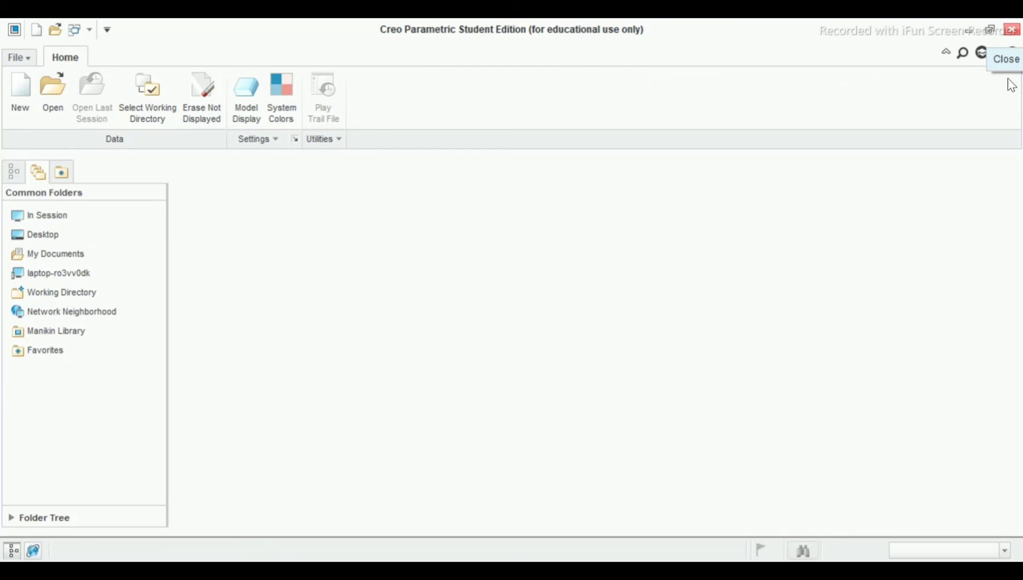
Return to the PRT0001 bracket window with the Model tab showing.
key("alt+Tab")
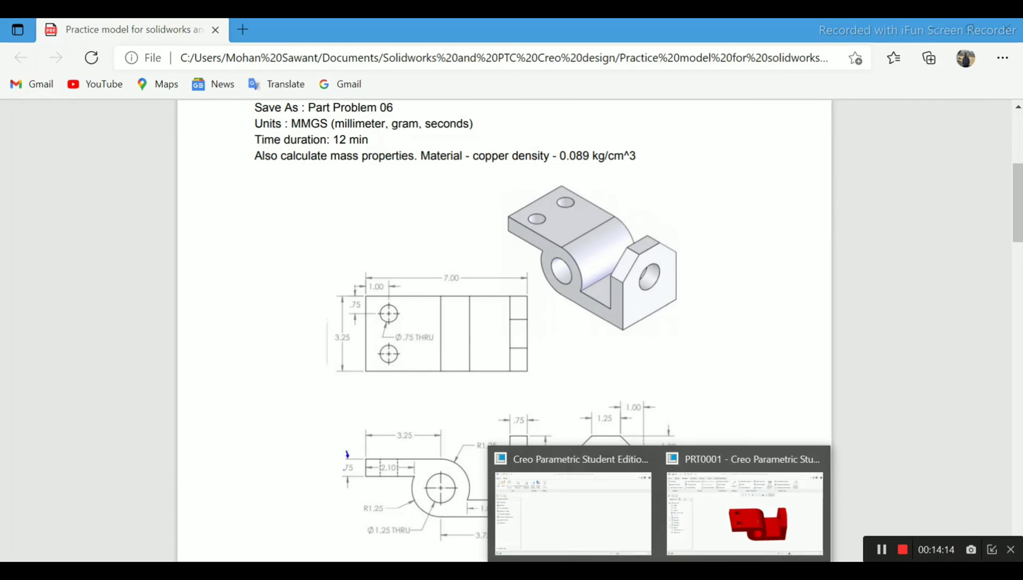
left_click(730, 524)
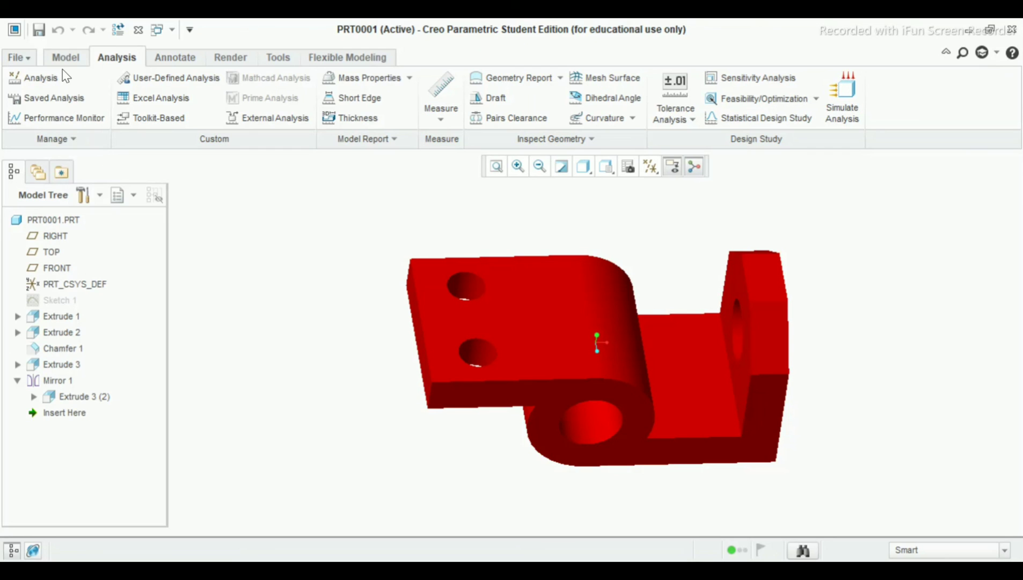
left_click(65, 58)
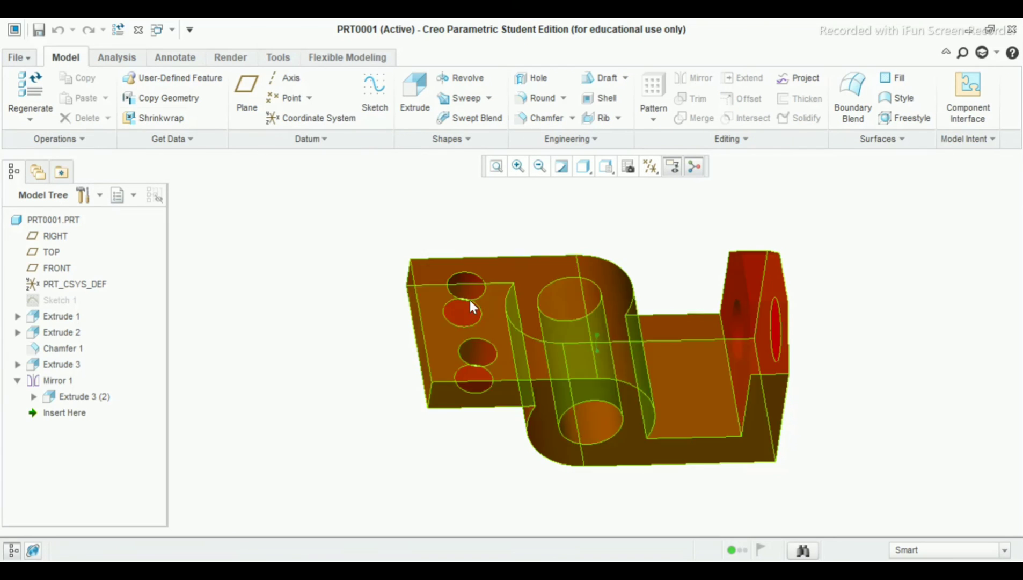
Open Model Properties and the material library, picking cu.mtl but closing without assigning it.
left_click(23, 57)
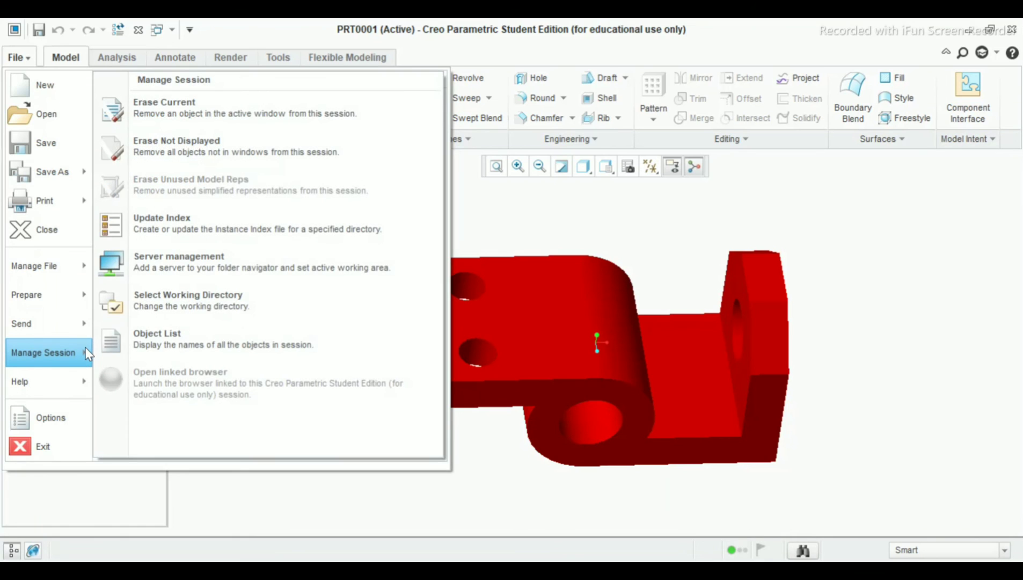
mouse_move(48, 294)
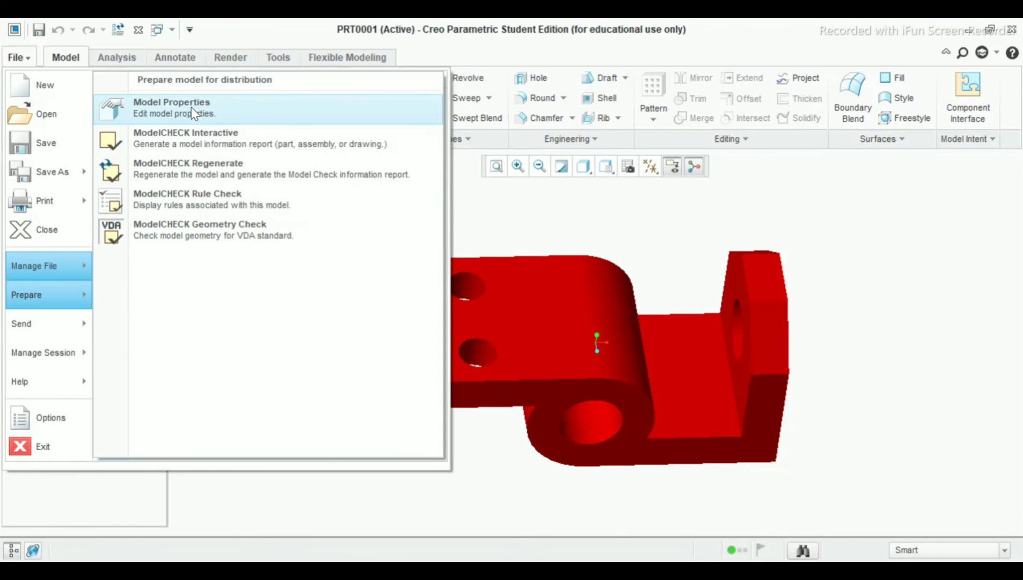
left_click(191, 106)
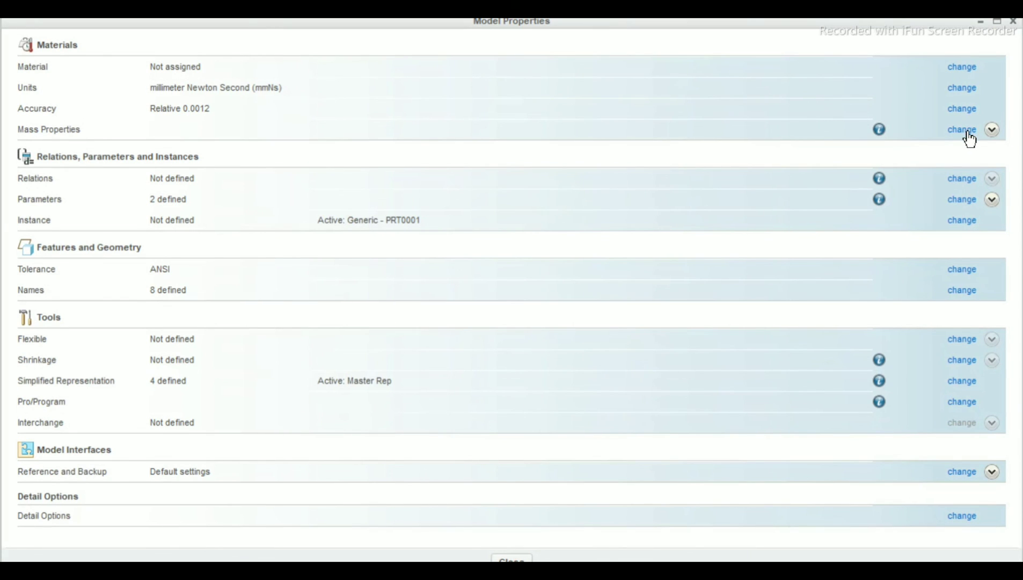
left_click(962, 68)
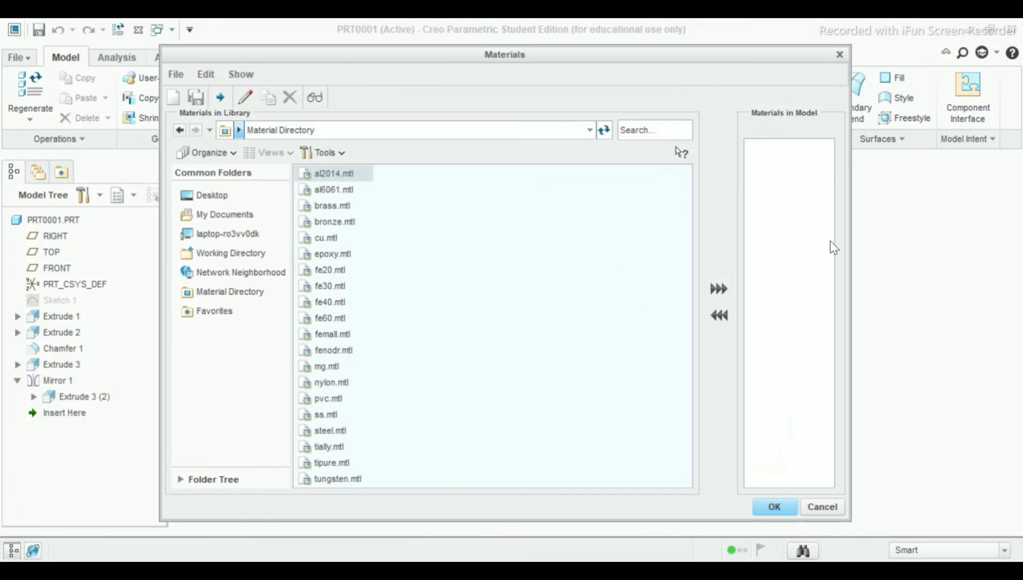
left_click(332, 238)
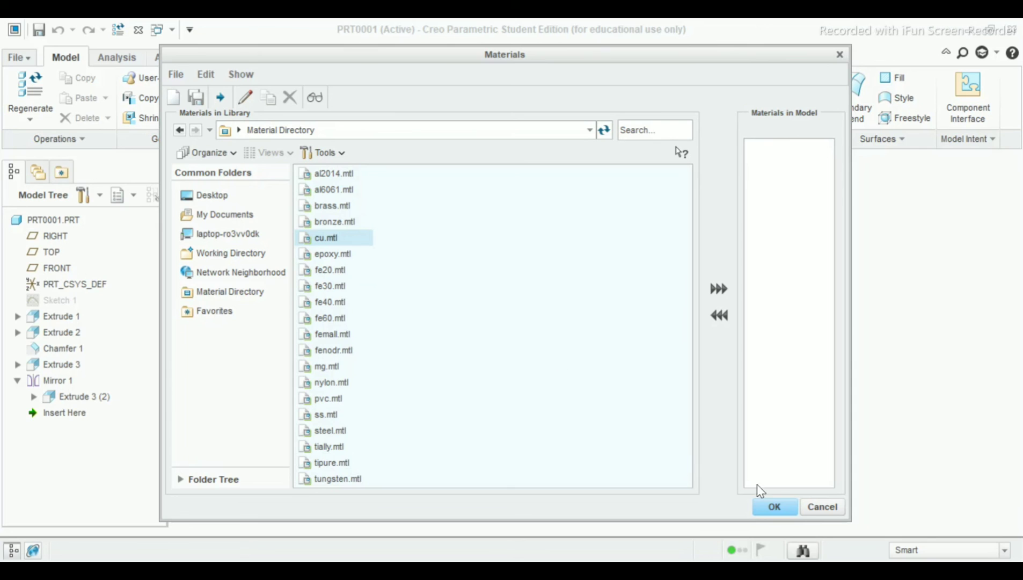
left_click(768, 500)
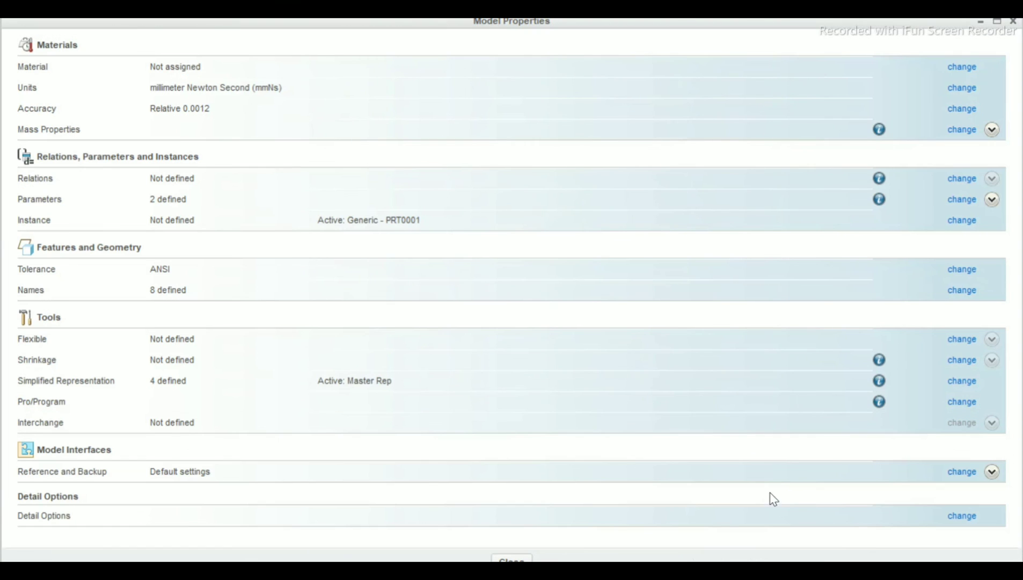
Close Model Properties, browse then cancel File Open, and close the PRT0001 window.
left_click(1013, 21)
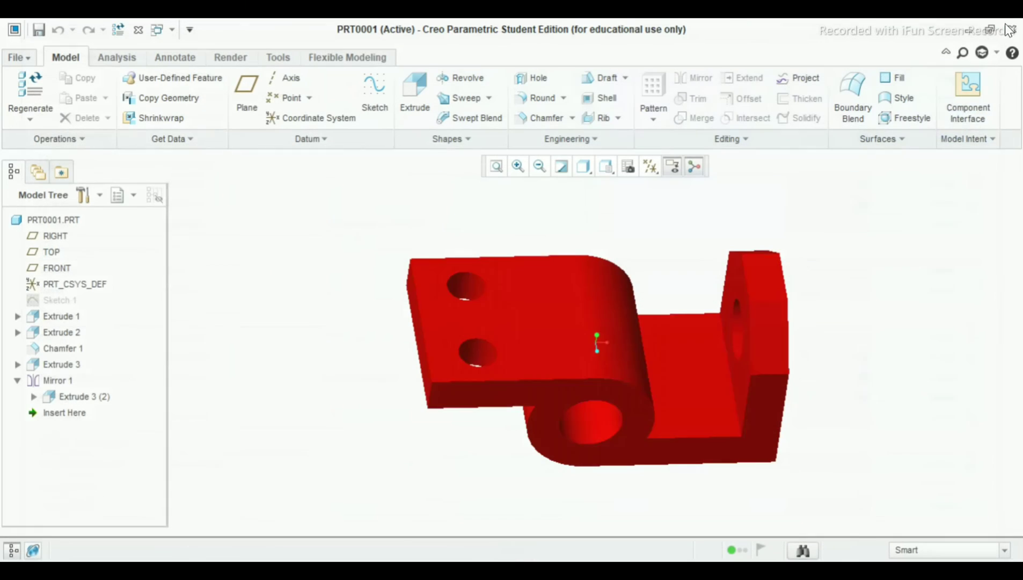
left_click(23, 57)
left_click(48, 114)
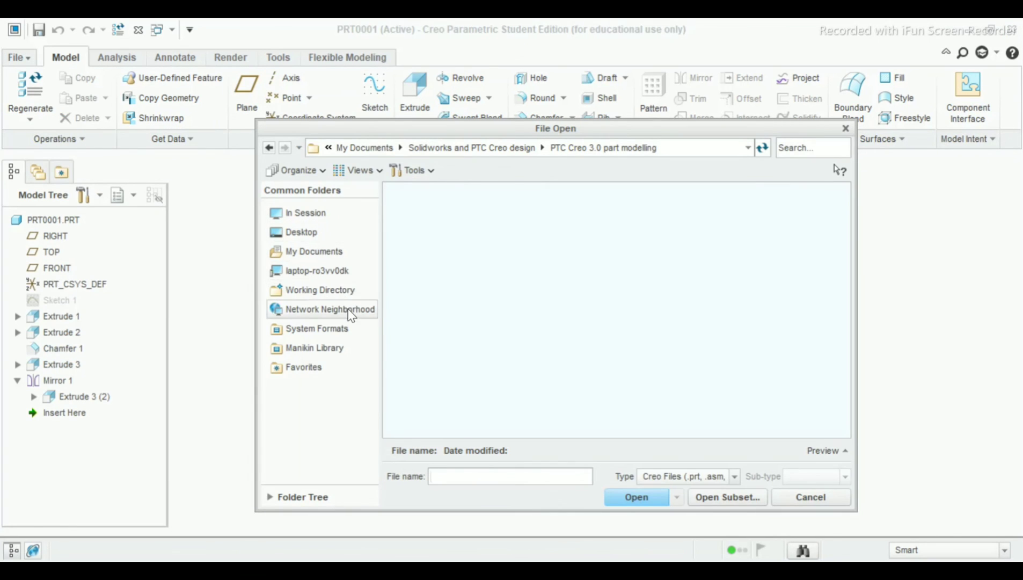
left_click(587, 152)
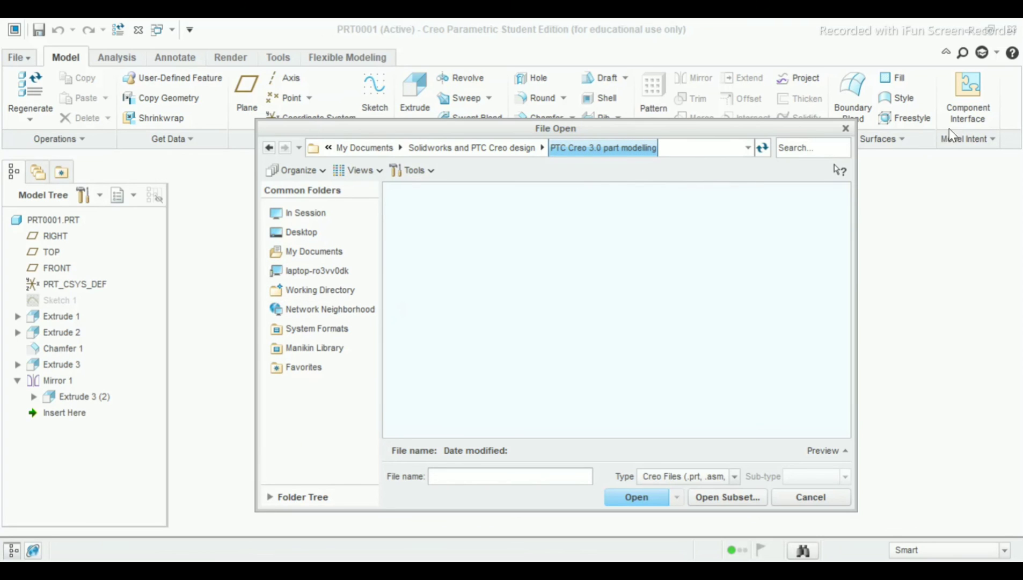
left_click(845, 129)
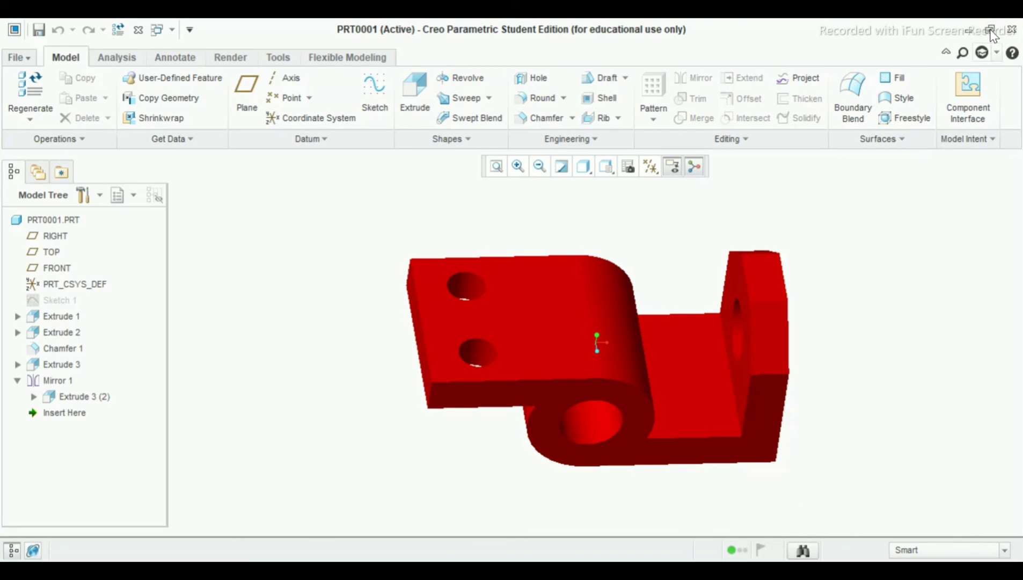
left_click(1013, 30)
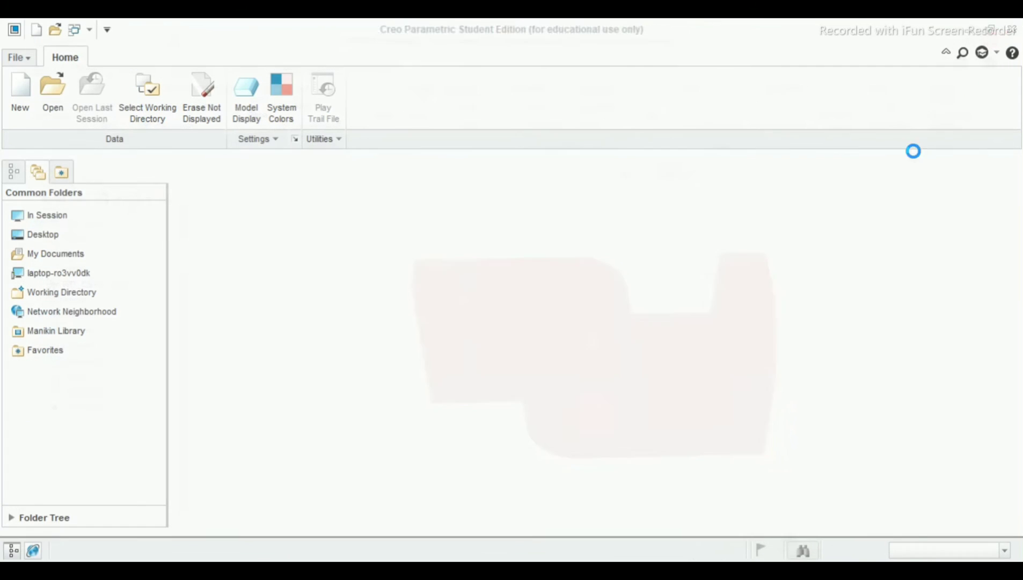
Browse to the PTC Creo 3.0 part modelling folder under My Documents, then cancel.
left_click(52, 97)
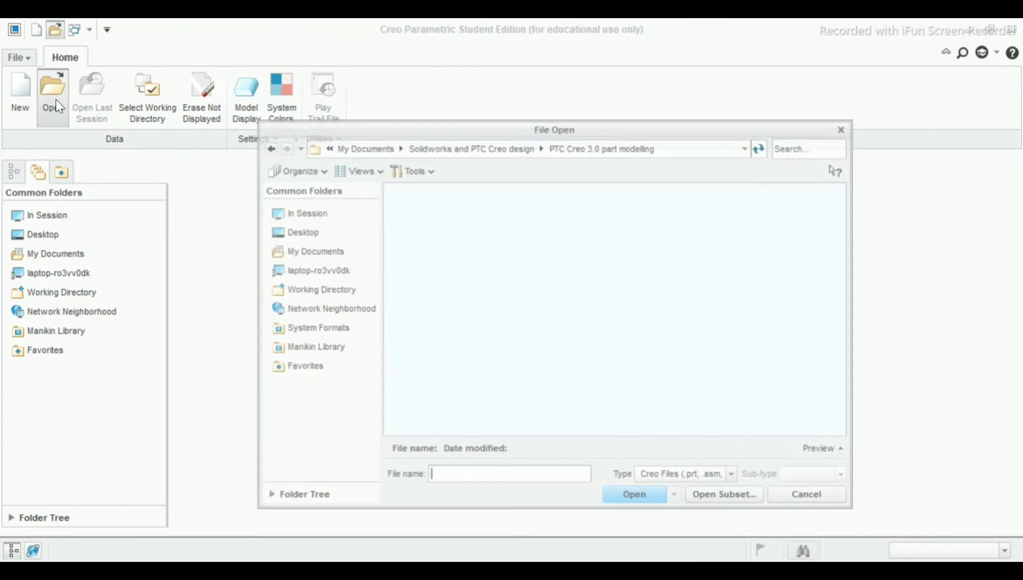
left_click(477, 151)
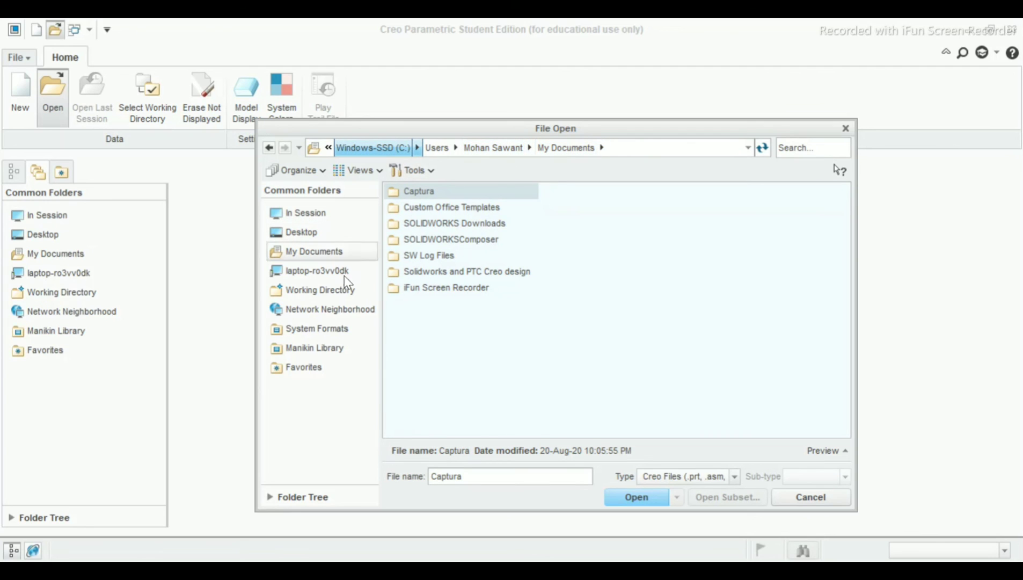
double_click(468, 272)
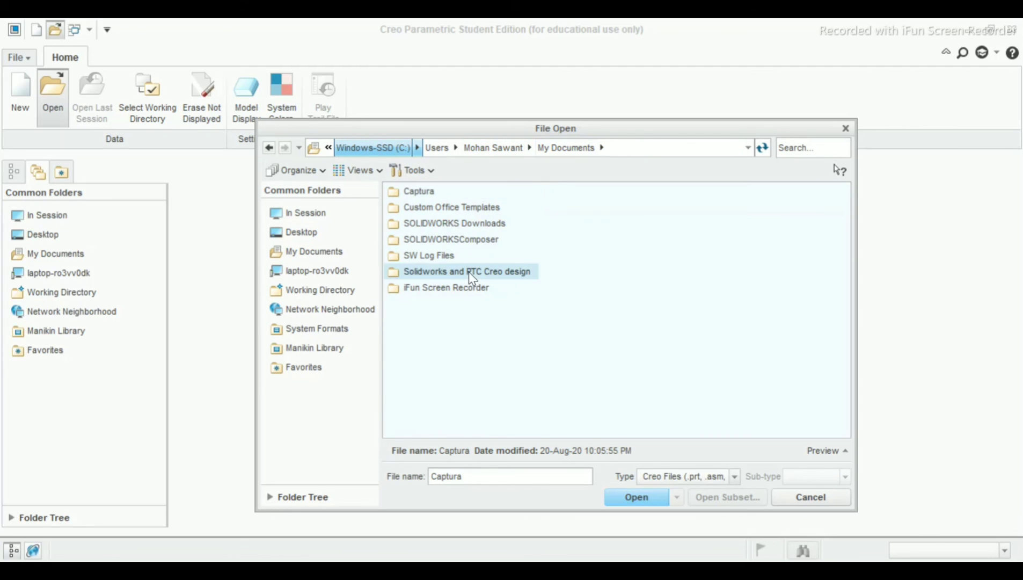
double_click(478, 193)
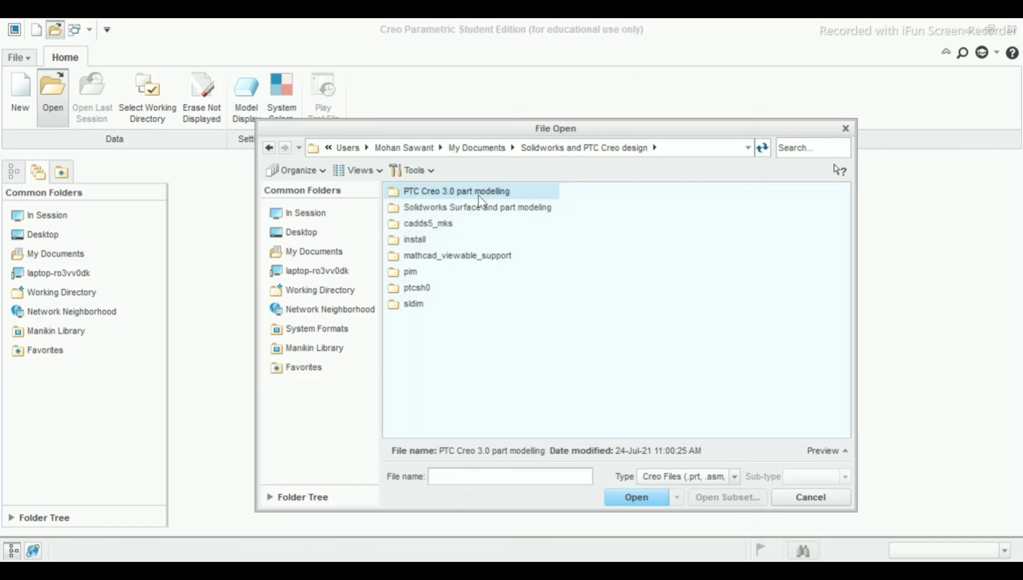
left_click(845, 128)
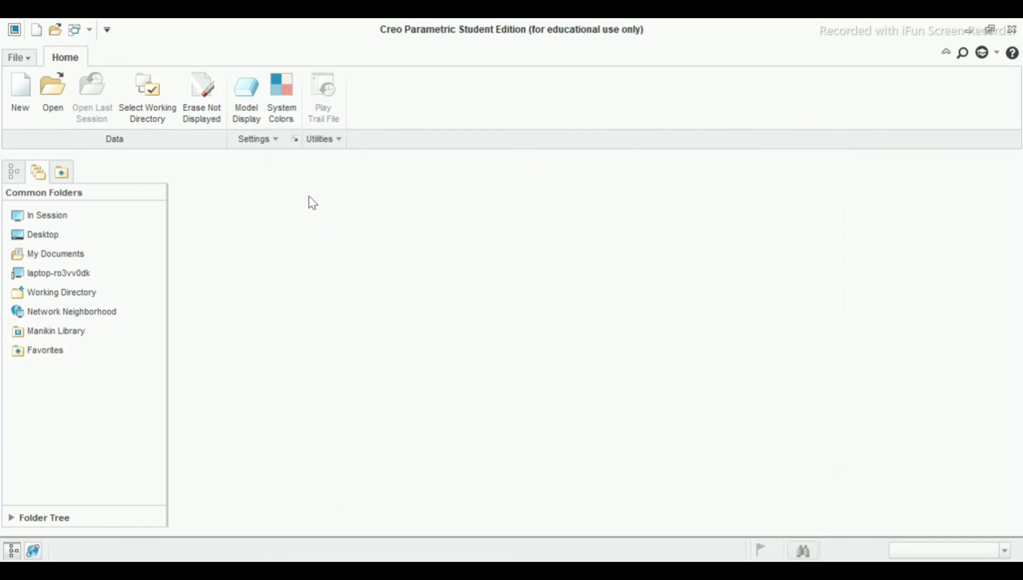
Cancel Select Working Directory and exit Creo Parametric, confirming Yes.
left_click(164, 101)
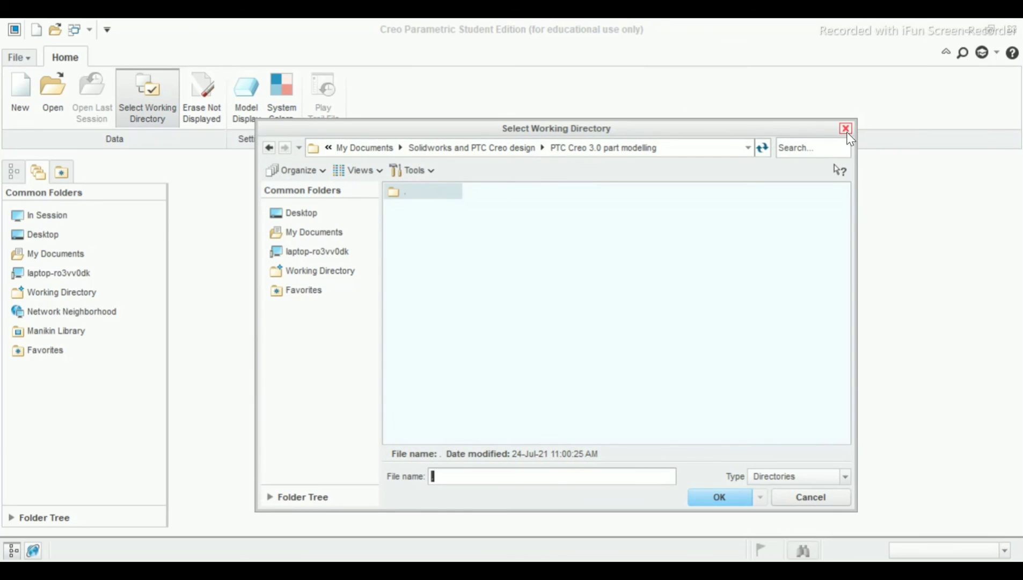
left_click(845, 128)
left_click(1014, 29)
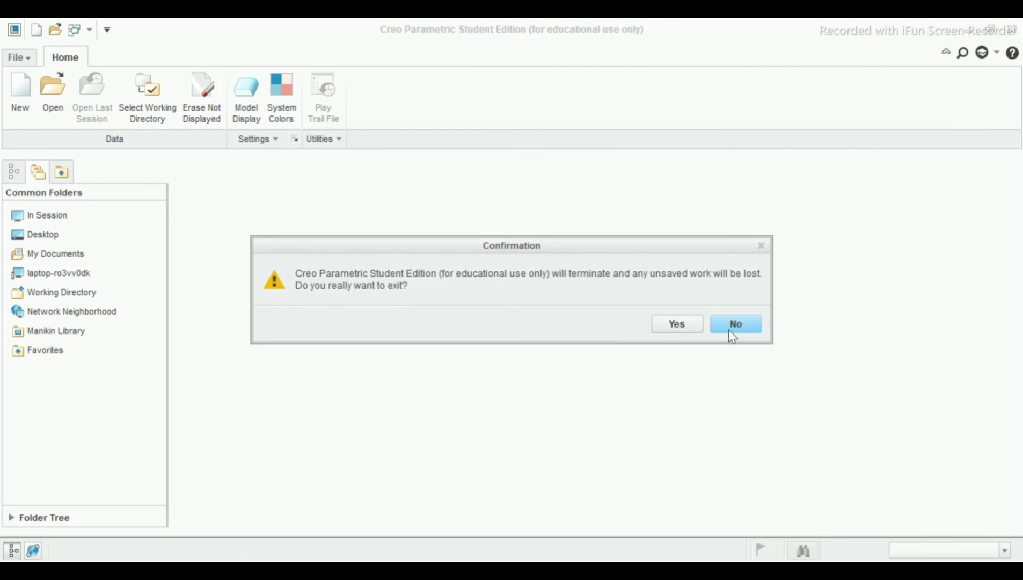
left_click(692, 324)
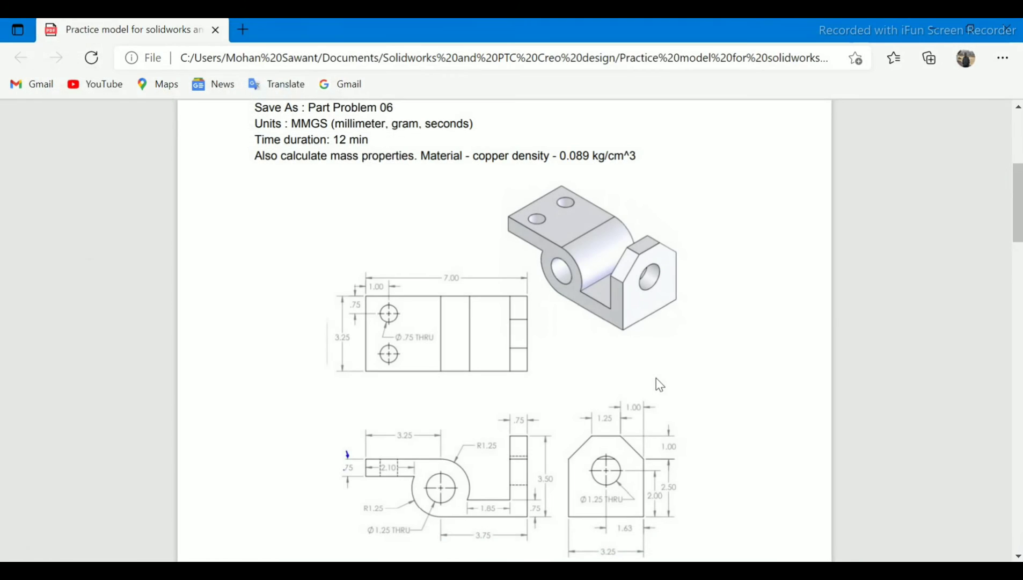